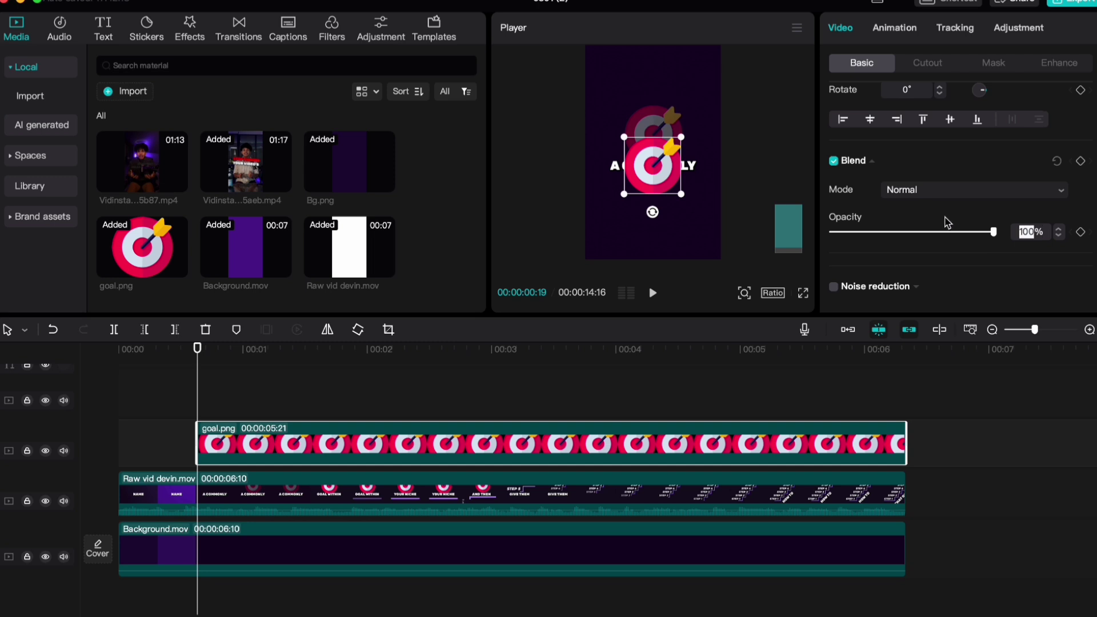
Step: Set the goal.png clip's opacity to 45% and add an opacity keyframe at 00:00:00:19
type("45")
key("Return")
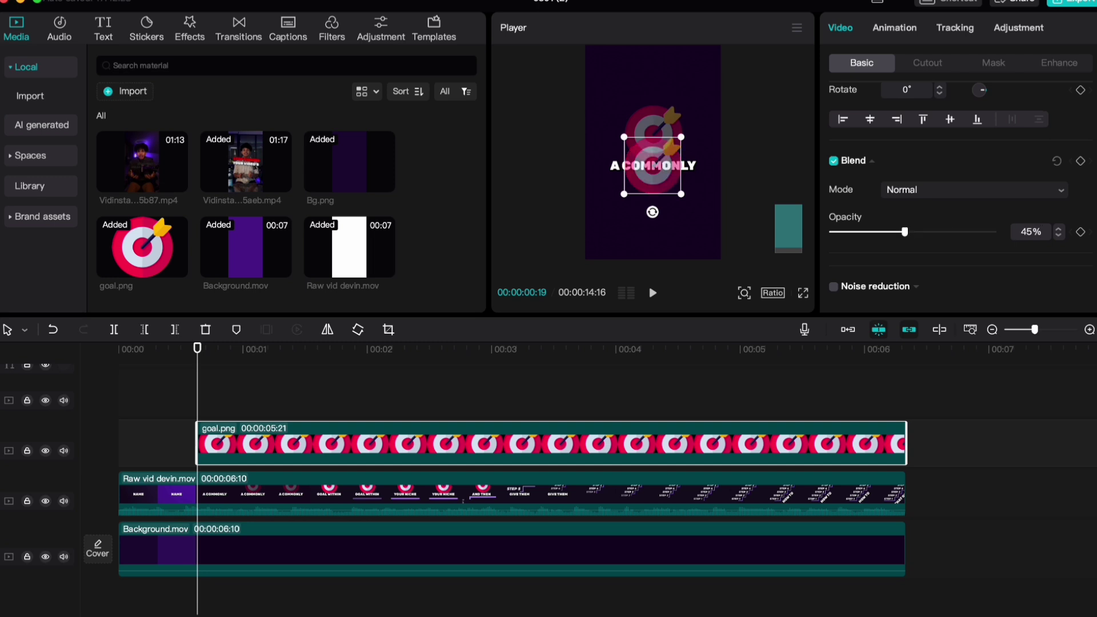
left_click(1080, 232)
Step: Raise the goal.png clip's opacity to 100% at 00:00:00:29 to create a second opacity keyframe
key("Right")
key("Right")
key("Right")
key("Right")
key("Right")
key("Right")
key("Right")
key("Right")
key("Right")
key("Right")
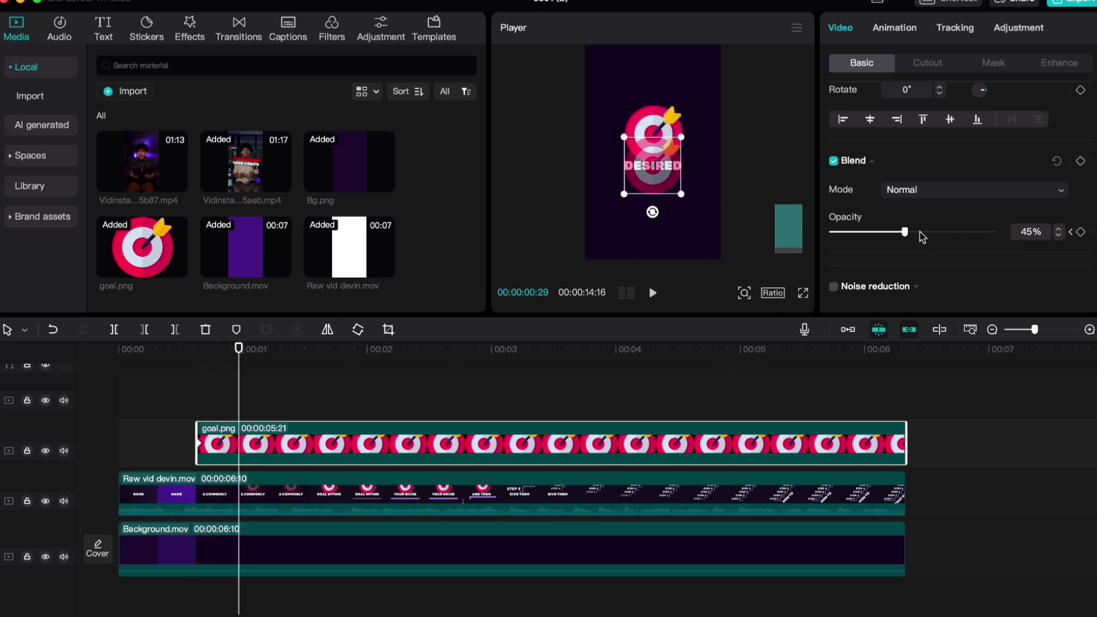
left_click_drag(922, 237, 998, 233)
Step: Move the goal.png image up in the preview so it exactly covers the reference target, and deselect the clip
scroll(634, 273, "up", 3)
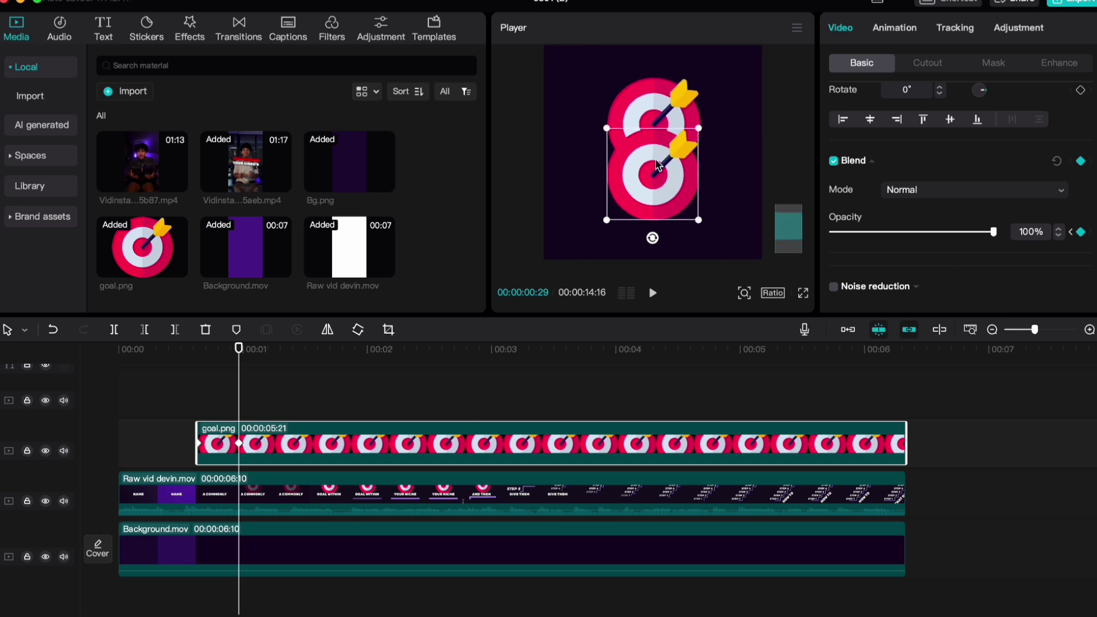
left_click_drag(657, 216, 659, 162)
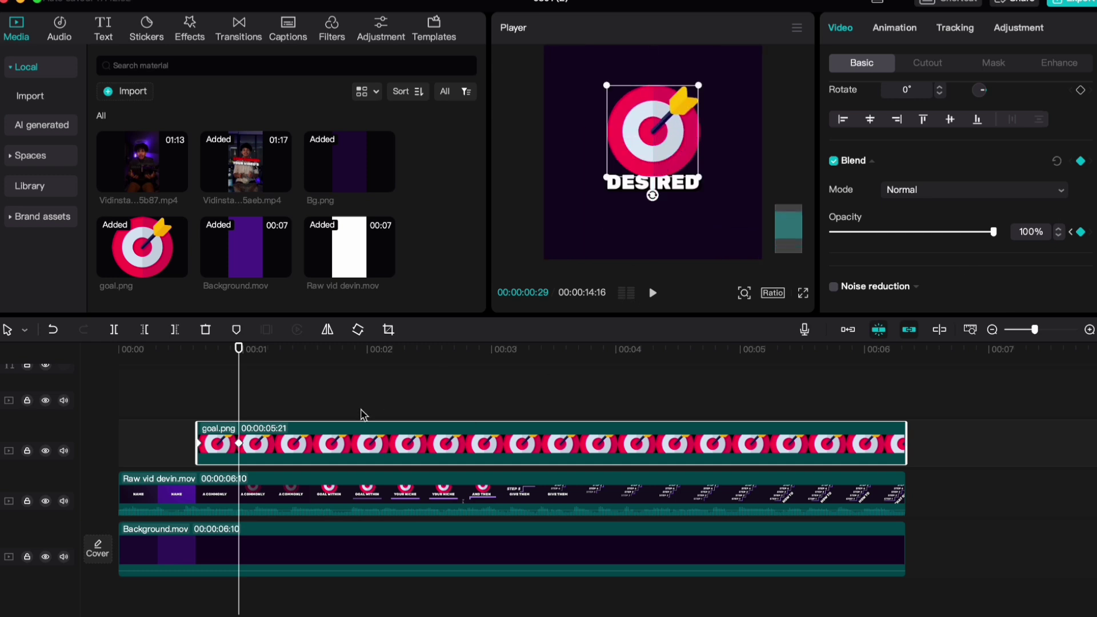
scroll(362, 415, "down", 2)
left_click(228, 388)
Step: Go to around 00:00:01:19, just before the reference underline appears, and add a default text clip on a new track above goal.png
left_click_drag(228, 388, 288, 386)
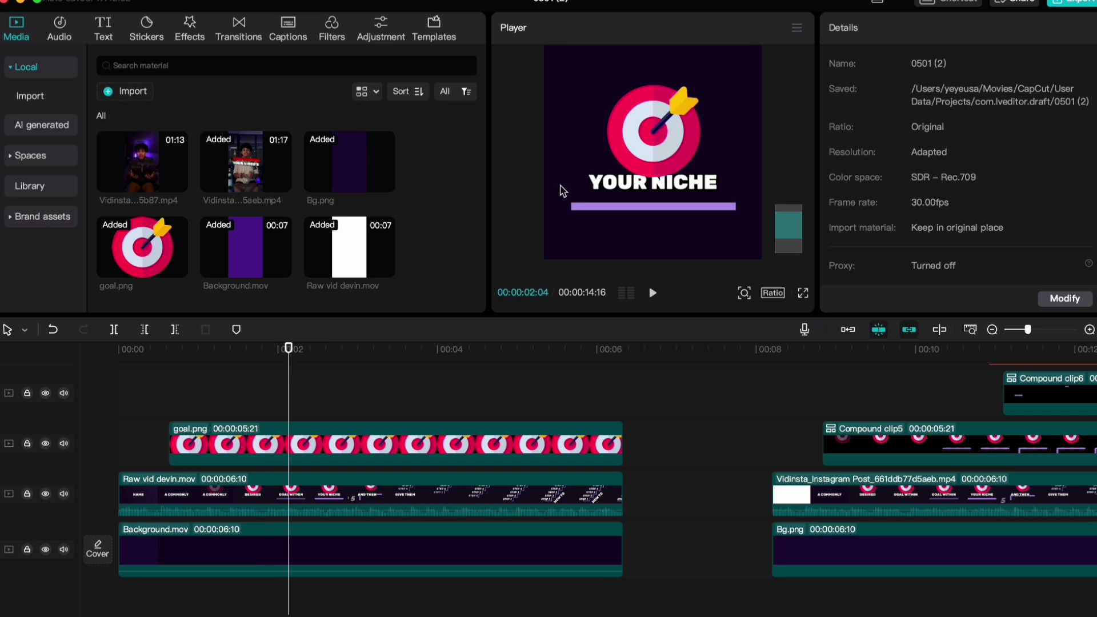
key("Left")
key("Left")
key("Left")
key("Left")
key("Left")
key("Left")
key("Left")
key("Left")
key("Left")
key("Left")
key("Left")
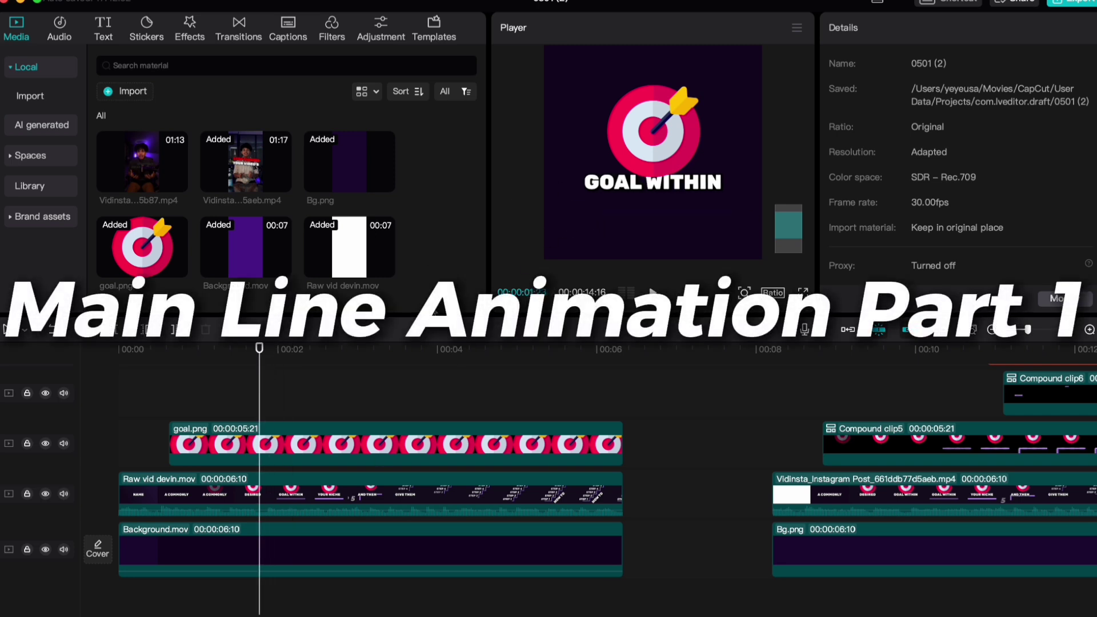
left_click(103, 28)
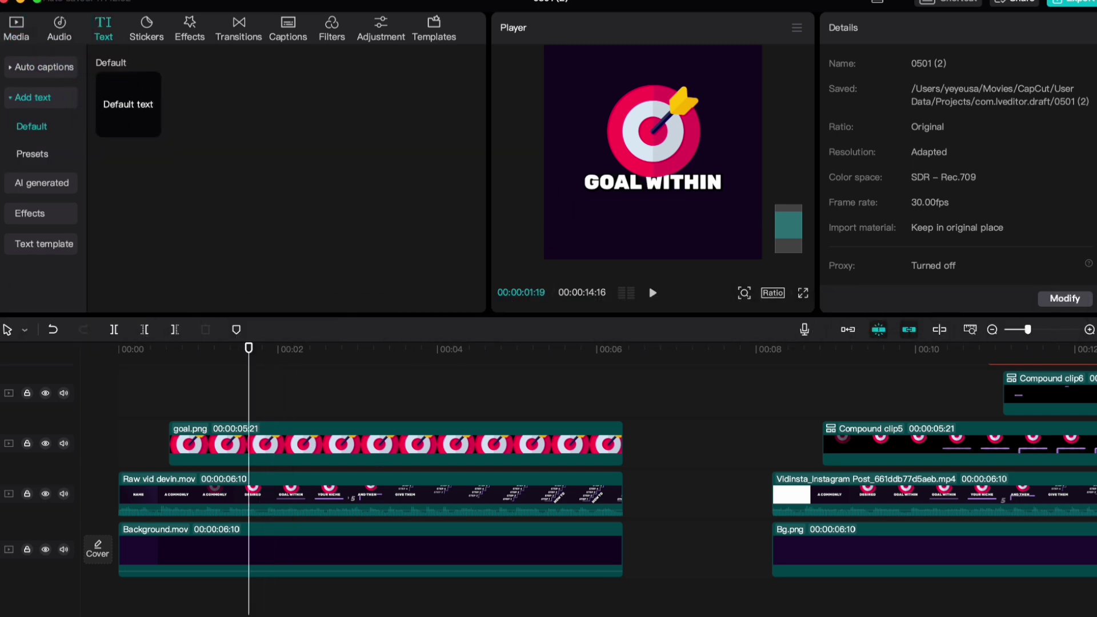
left_click_drag(132, 107, 436, 436)
Step: Make the text clip start at 00:00:01:21 and extend its end to the end of the goal.png clip
key("Right")
key("Right")
key("Right")
key("Left")
key("Left")
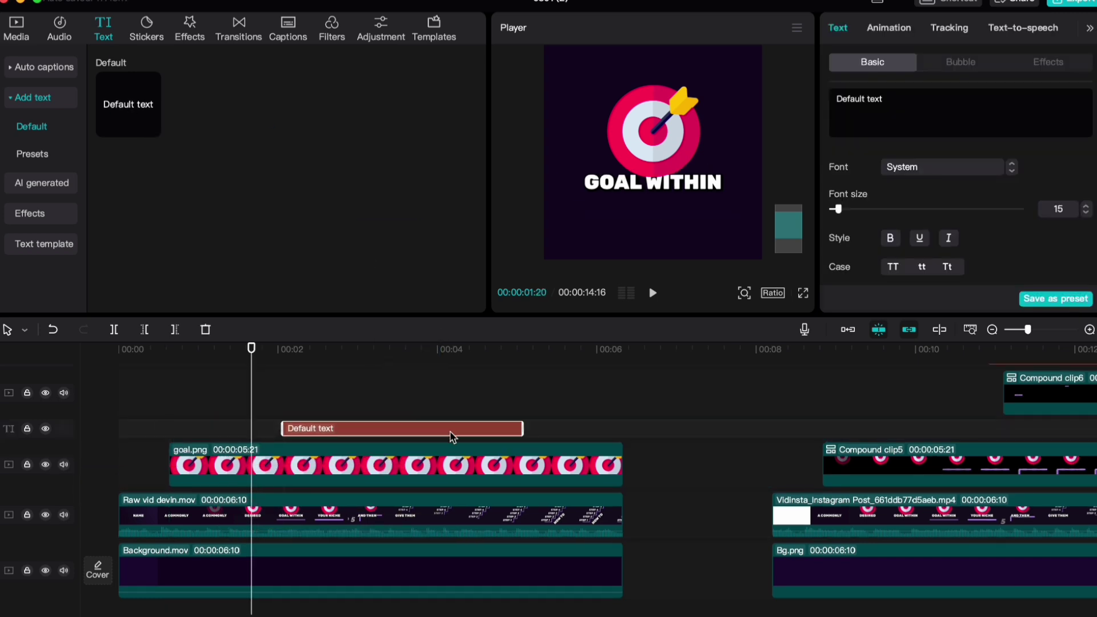
key("Right")
left_click_drag(348, 431, 318, 430)
left_click_drag(493, 428, 624, 428)
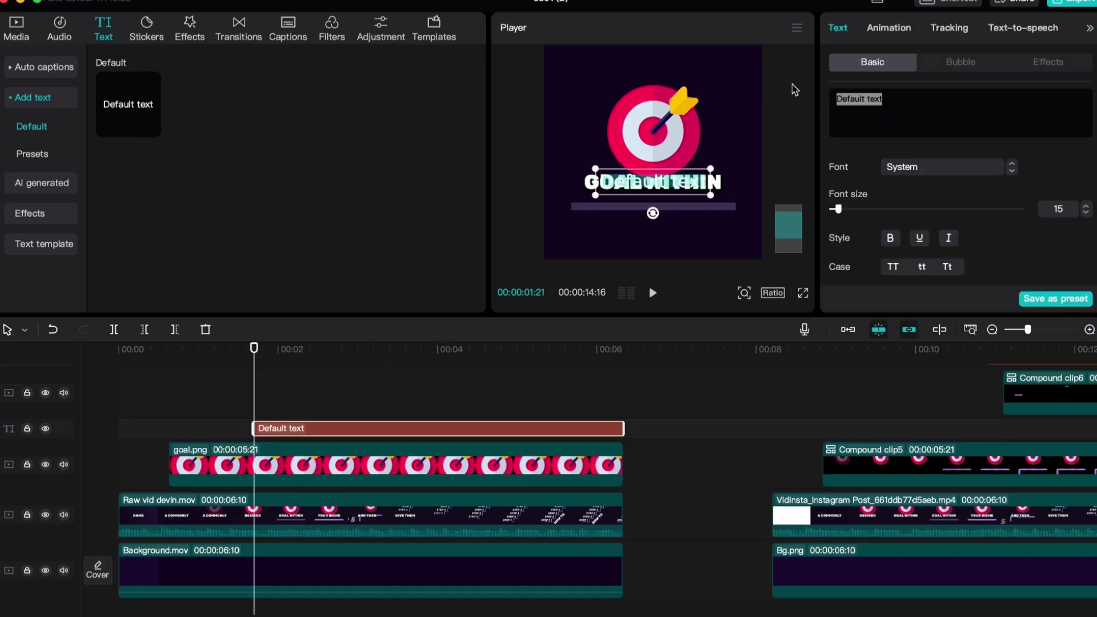
Step: Replace the default text with a long row of dashes and set its character spacing to -4
type("-")
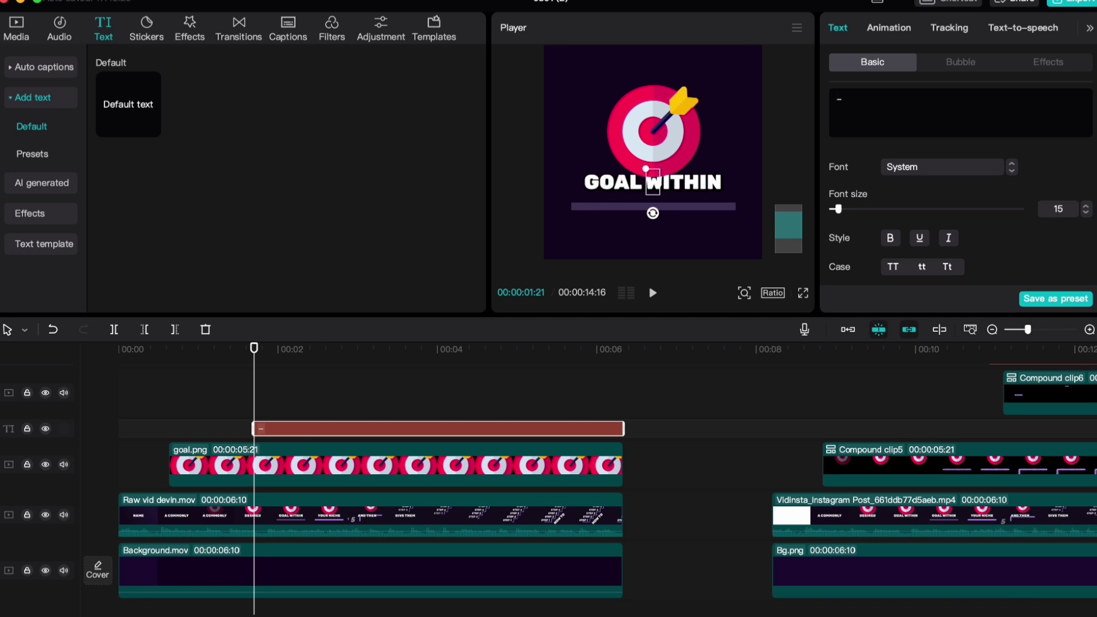
type("-------------------------------------------")
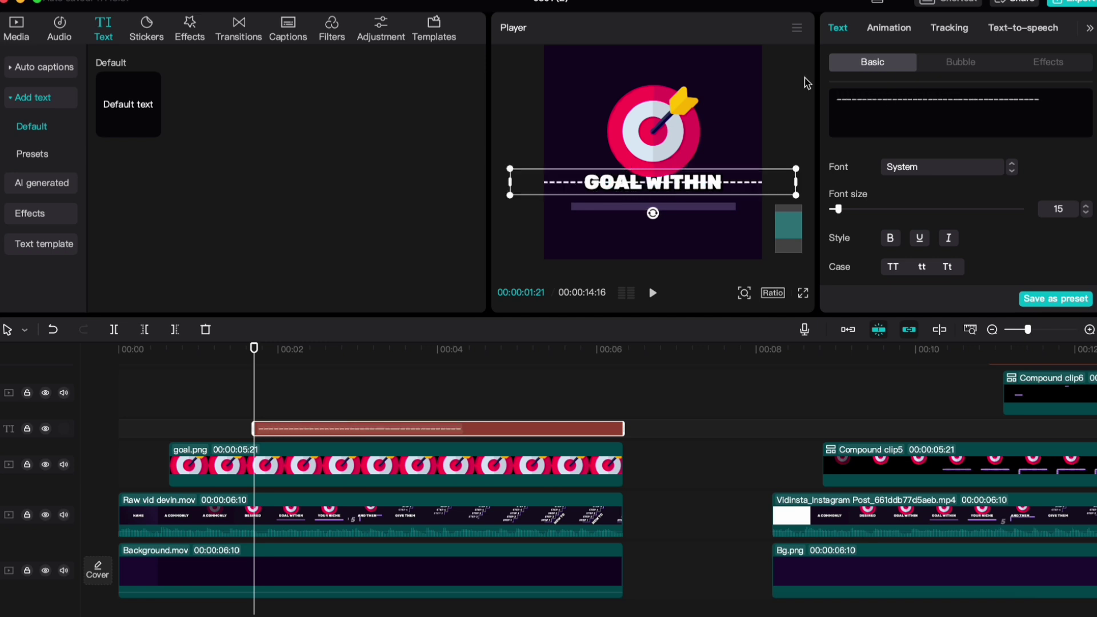
scroll(978, 249, "down", 3)
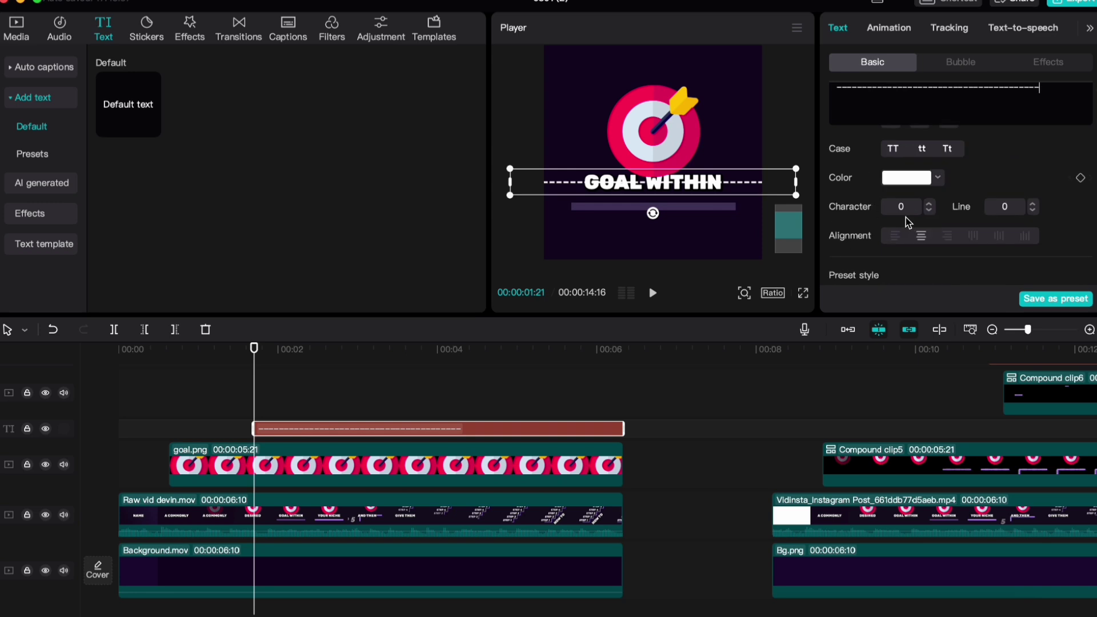
left_click(930, 211)
left_click(930, 210)
Step: Turn off uniform scale, set the dash line to 128% width and 404% height, and place it just below the reference line
scroll(971, 223, "down", 5)
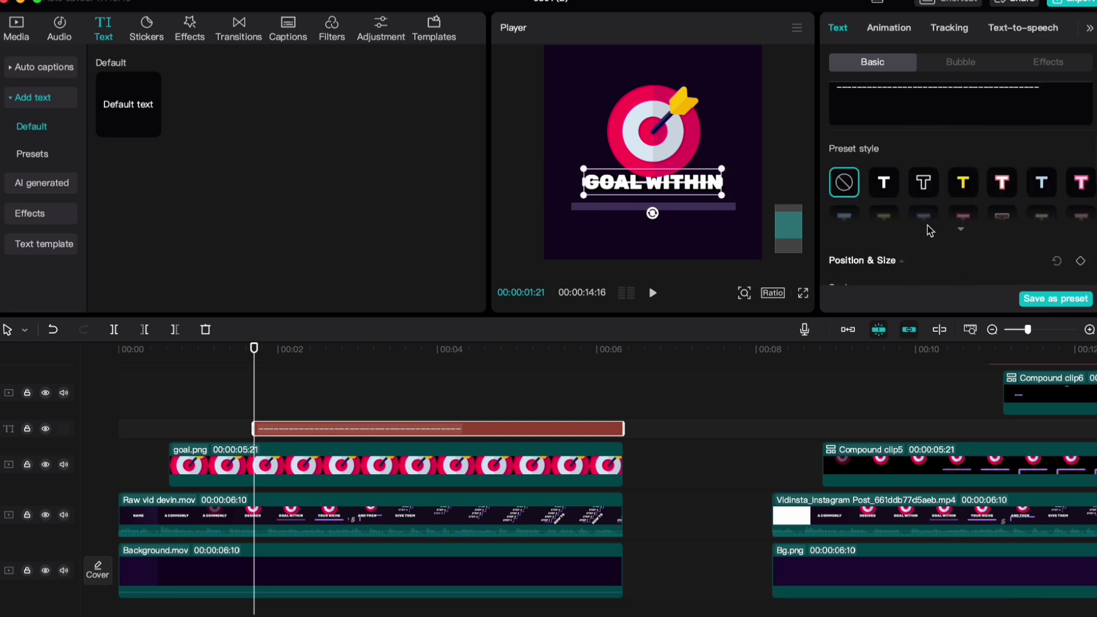
left_click(1079, 263)
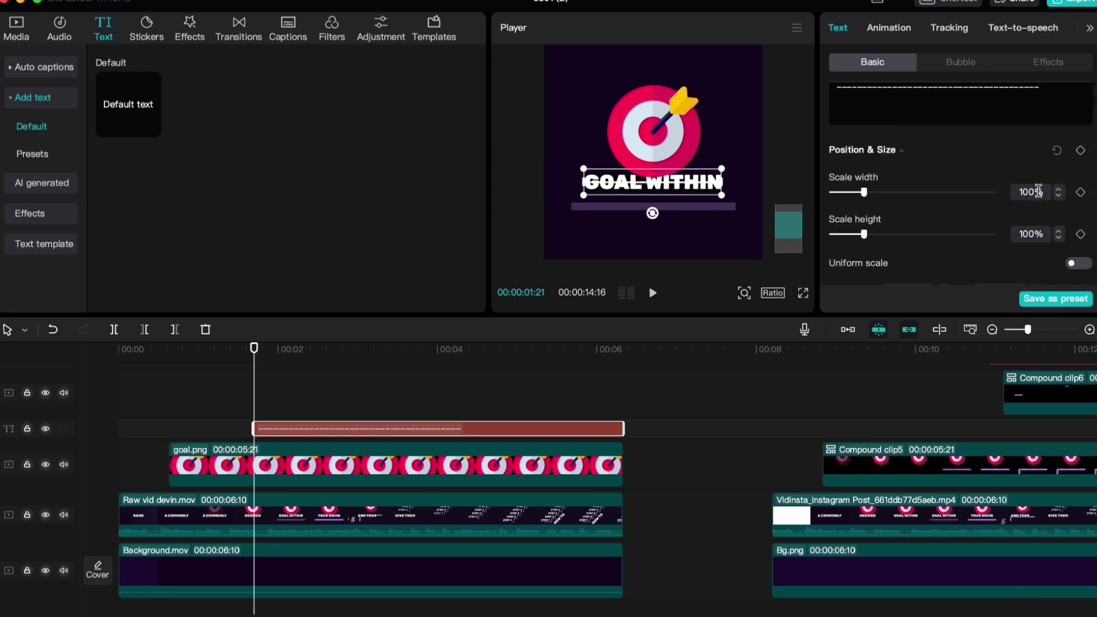
left_click(1031, 192)
type("128")
key("Return")
left_click(1031, 234)
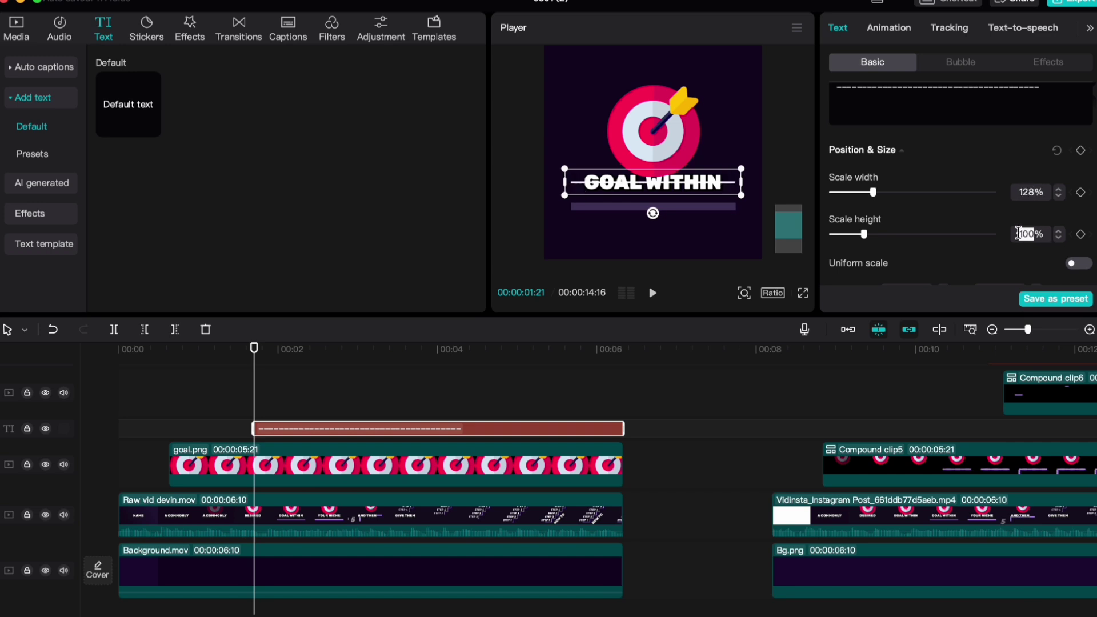
type("404")
key("Return")
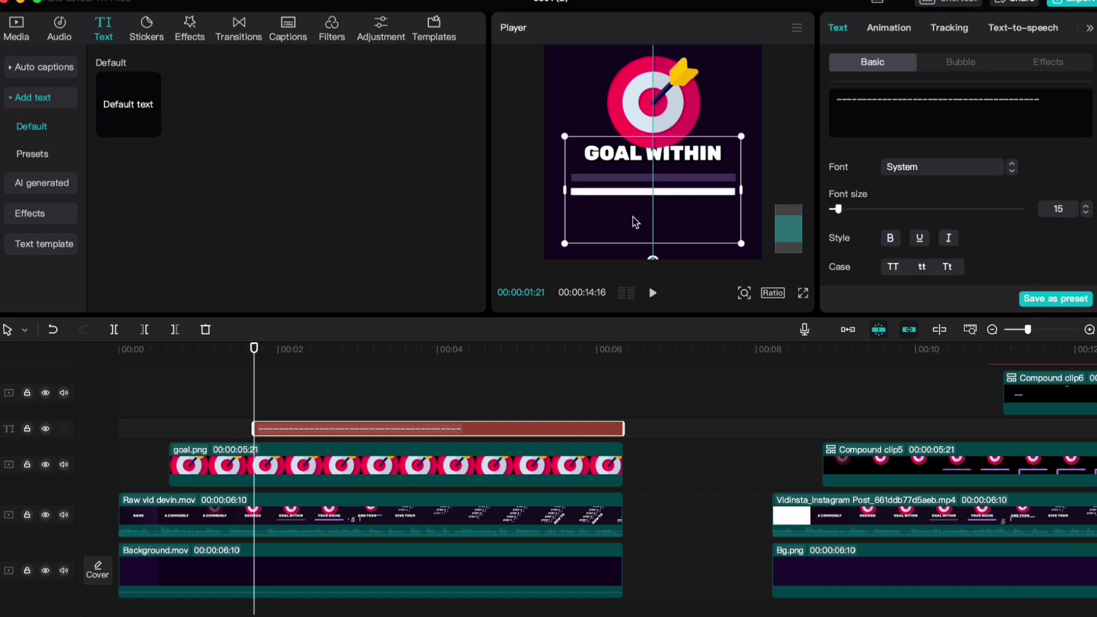
Step: Sample the reference line's dark purple (493761) as the dash line's color and keyframe the color at 00:00:01:21
scroll(962, 247, "down", 3)
scroll(961, 247, "down", 1)
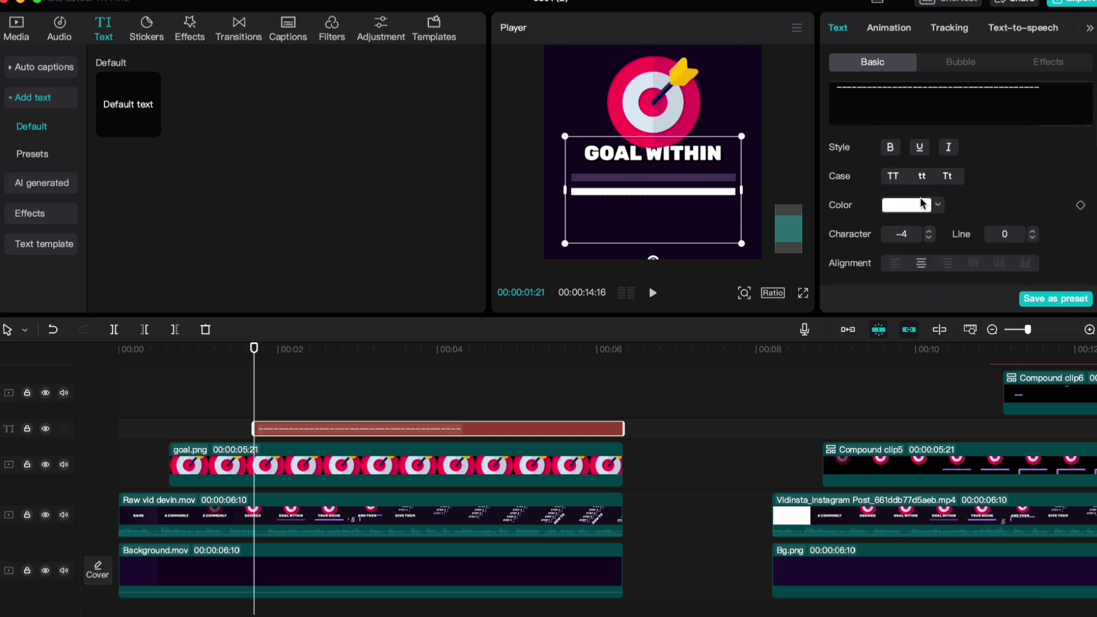
left_click(906, 205)
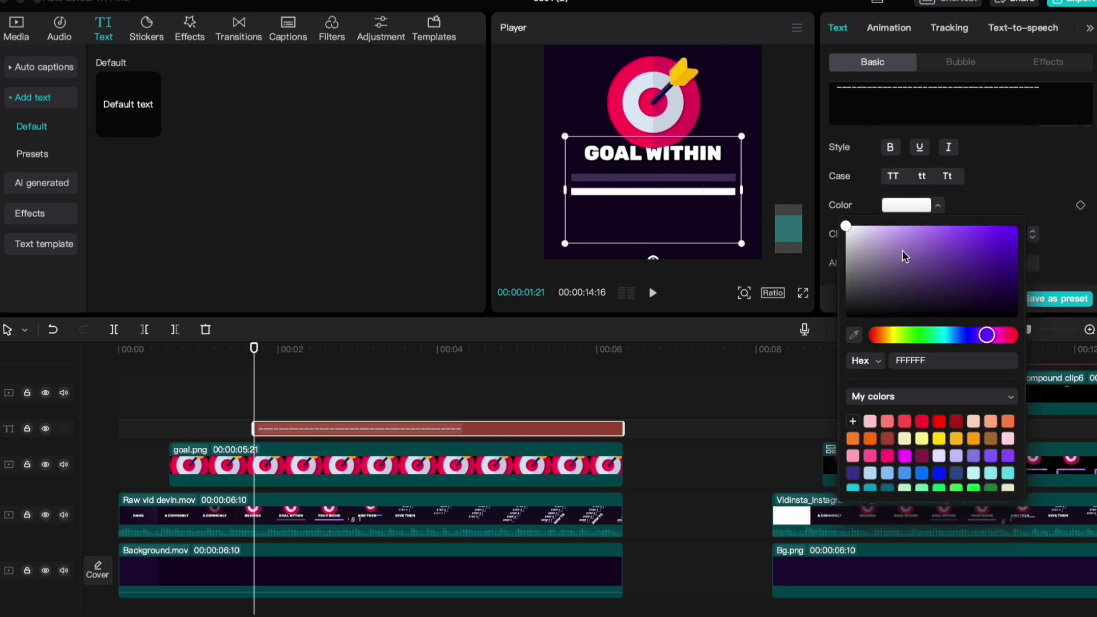
left_click(854, 334)
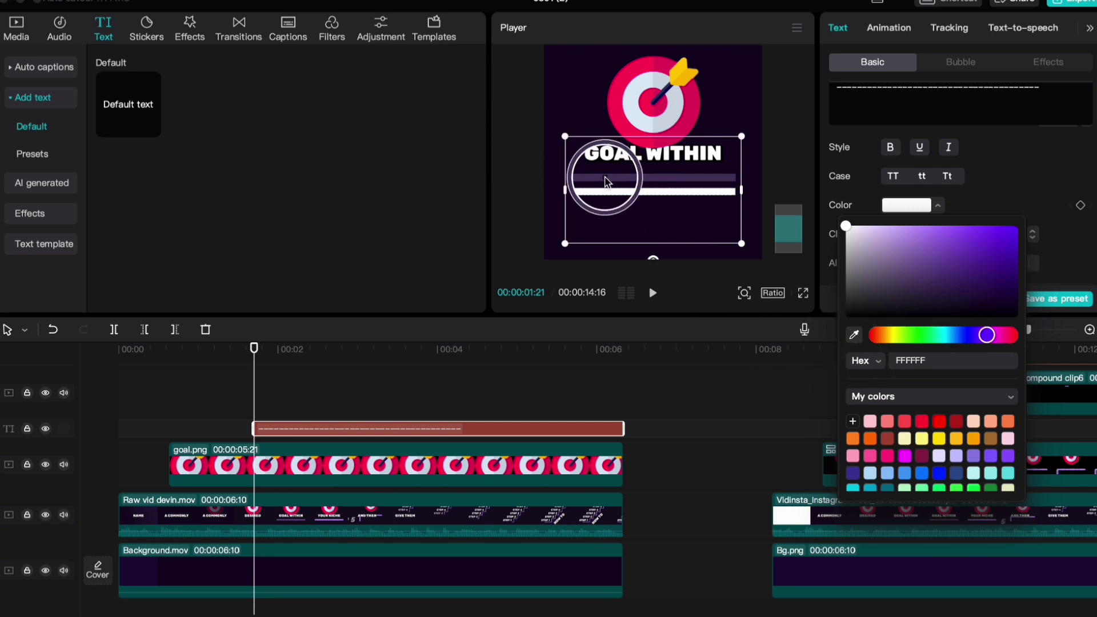
left_click(606, 183)
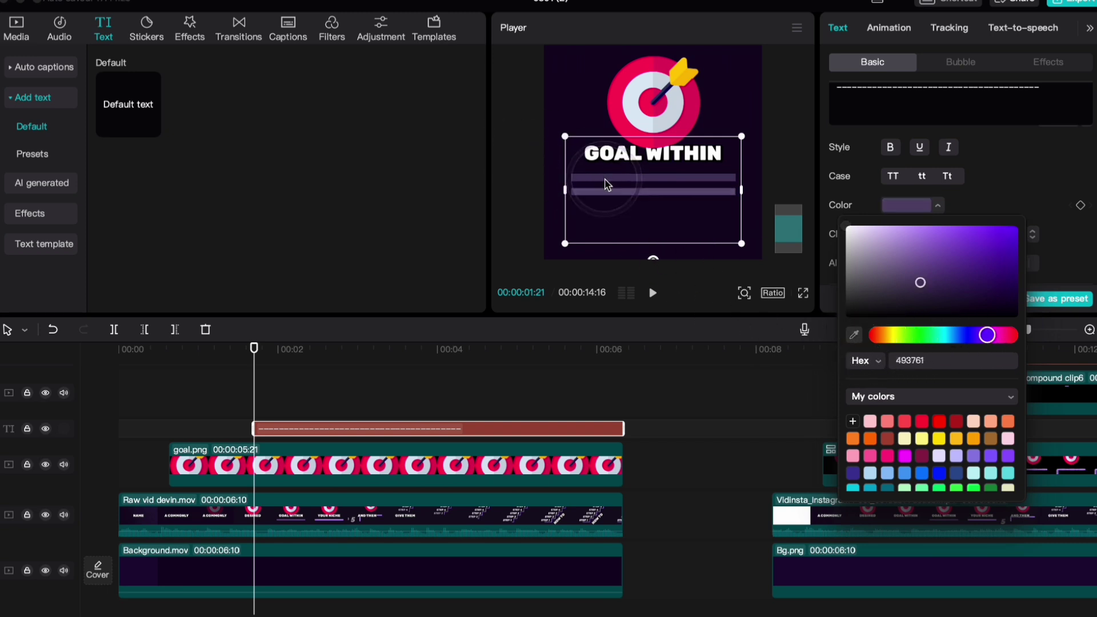
left_click(1056, 191)
left_click(1081, 205)
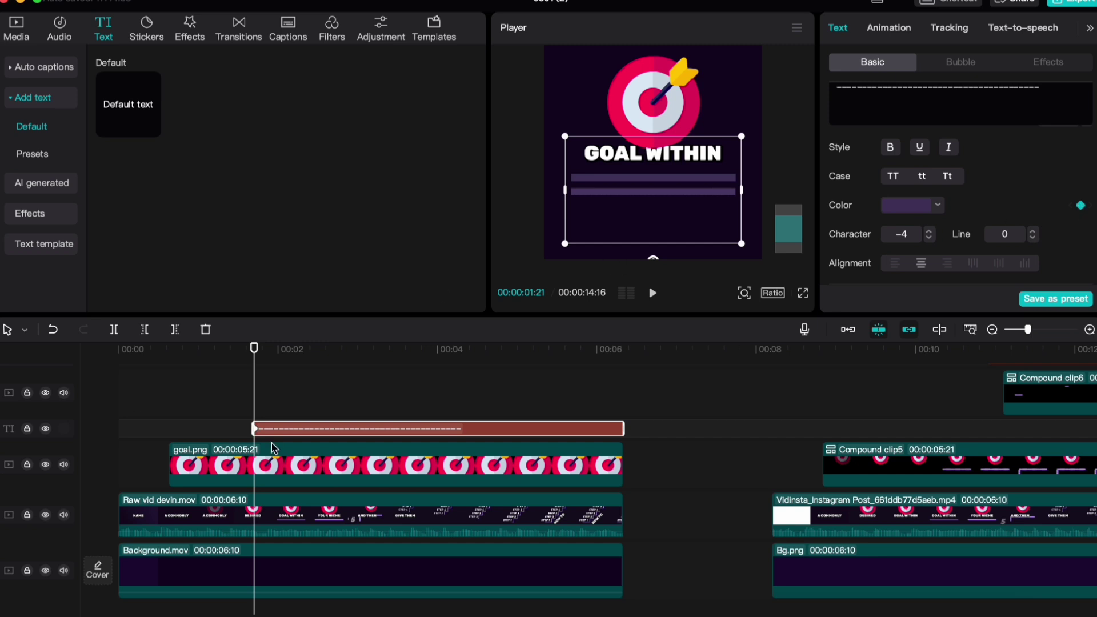
Step: At 00:00:02:05, change the dash line's color to the reference line's light purple (BB97F0) to create a second color keyframe
key("Right")
key("Right")
key("Right")
key("Right")
key("Right")
key("Right")
key("Right")
key("Right")
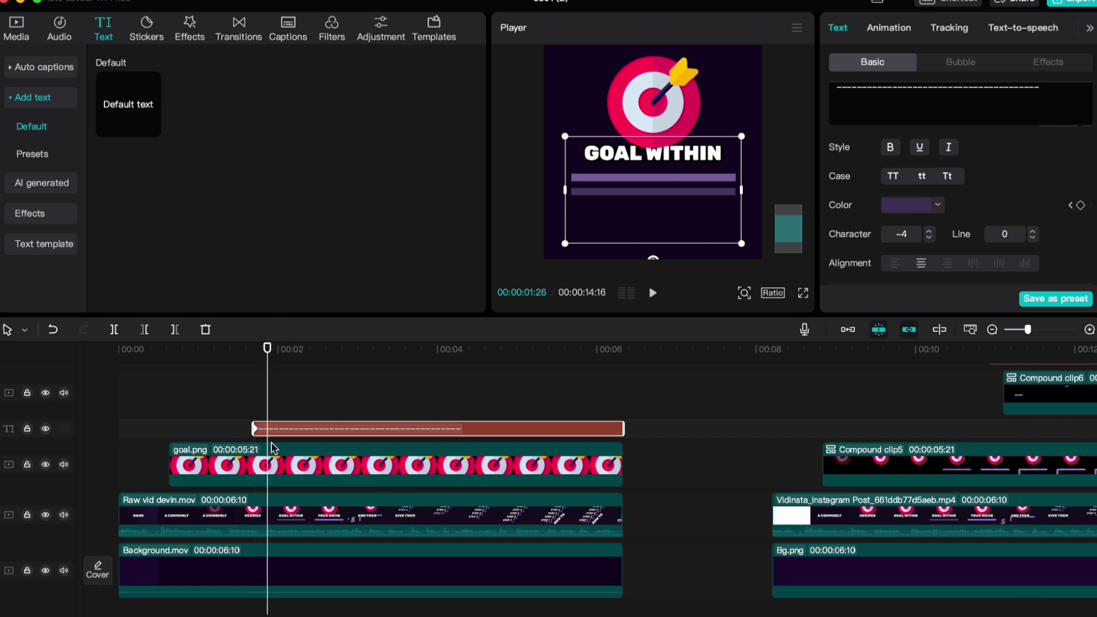
key("Right")
key("Right")
key("Right")
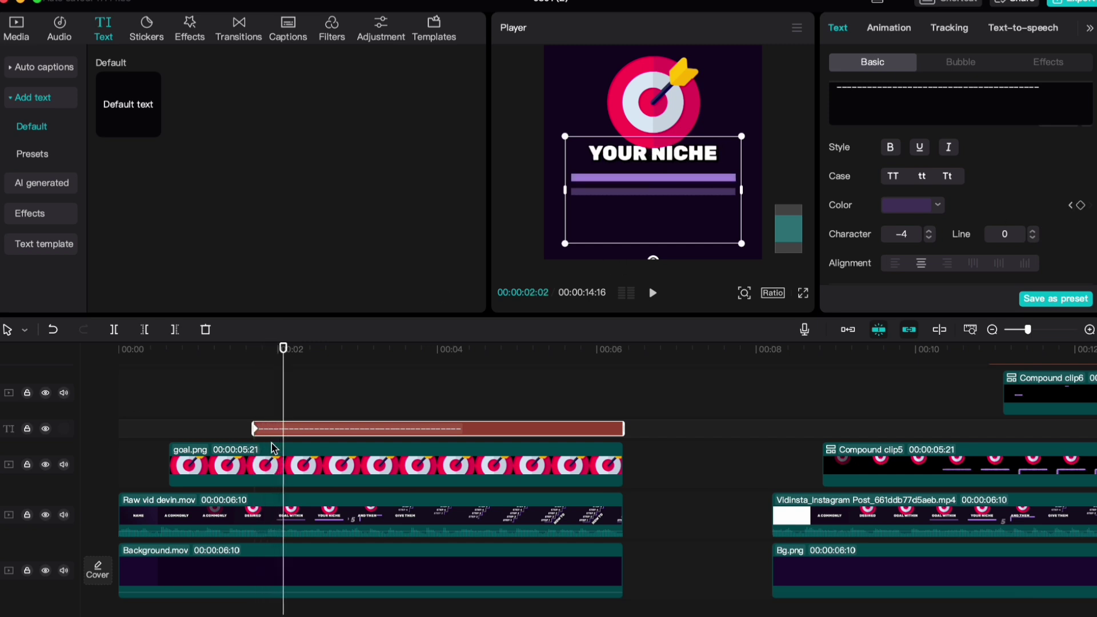
key("Right")
key("Left")
key("Right")
key("Right")
key("Right")
left_click(912, 204)
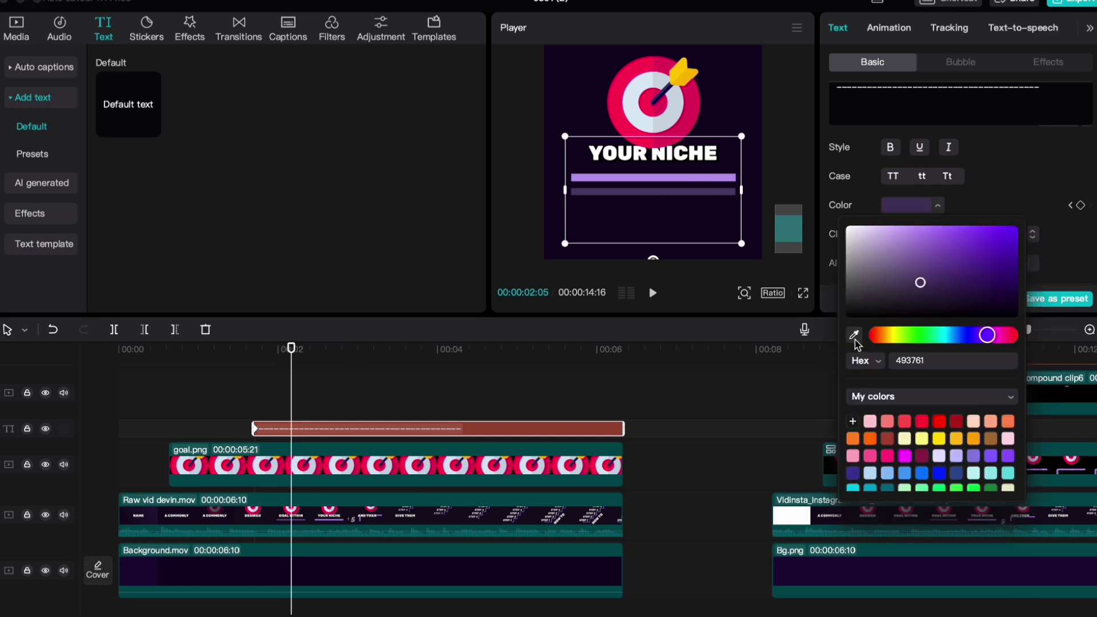
left_click(854, 335)
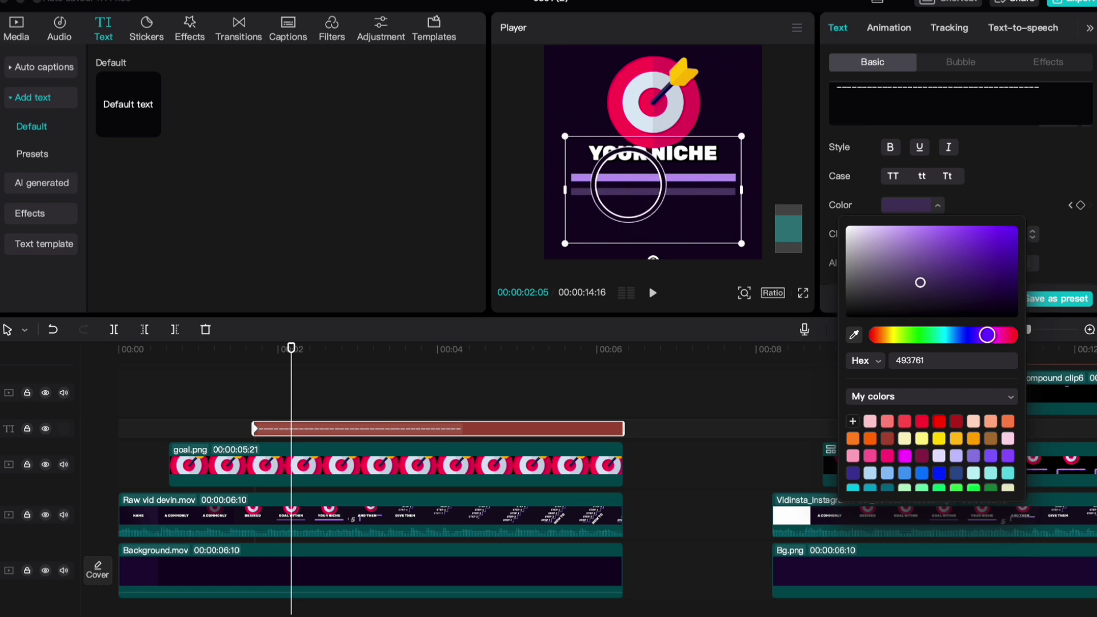
left_click(634, 178)
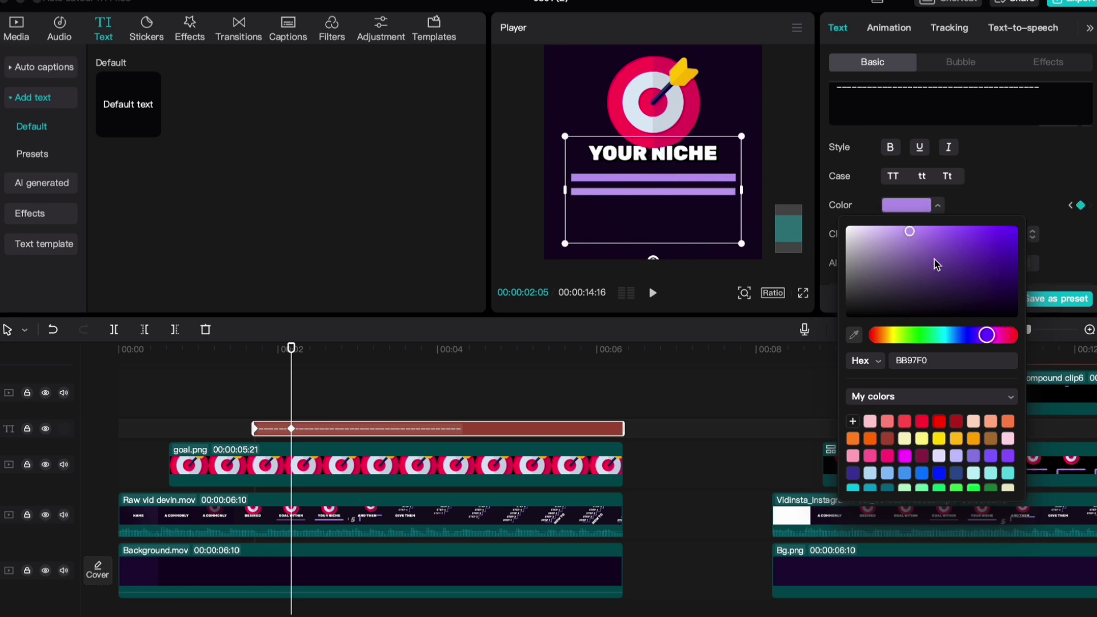
left_click(1036, 197)
Step: Move the dash line up in the preview so it sits exactly on the reference line
key("Right")
key("Right")
key("Right")
left_click_drag(624, 231, 624, 216)
Step: Play back the line's color animation and scrub the raw video to examine how the reference line and target move after 00:00:02:21
scroll(197, 406, "down", 2)
left_click(154, 389)
left_click(100, 390)
key("space")
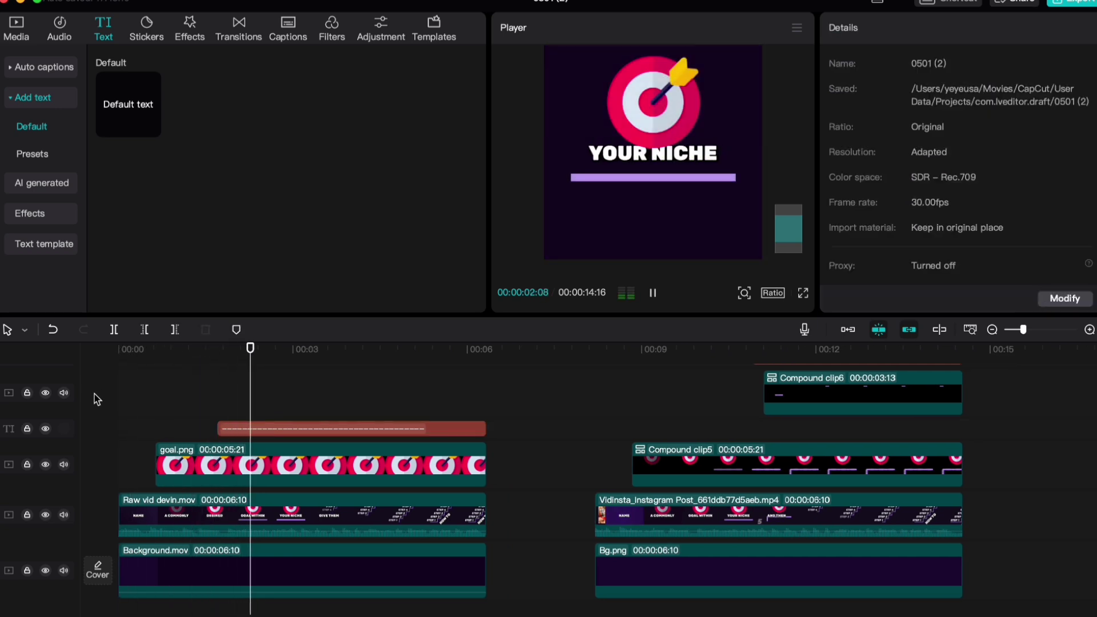
key("space")
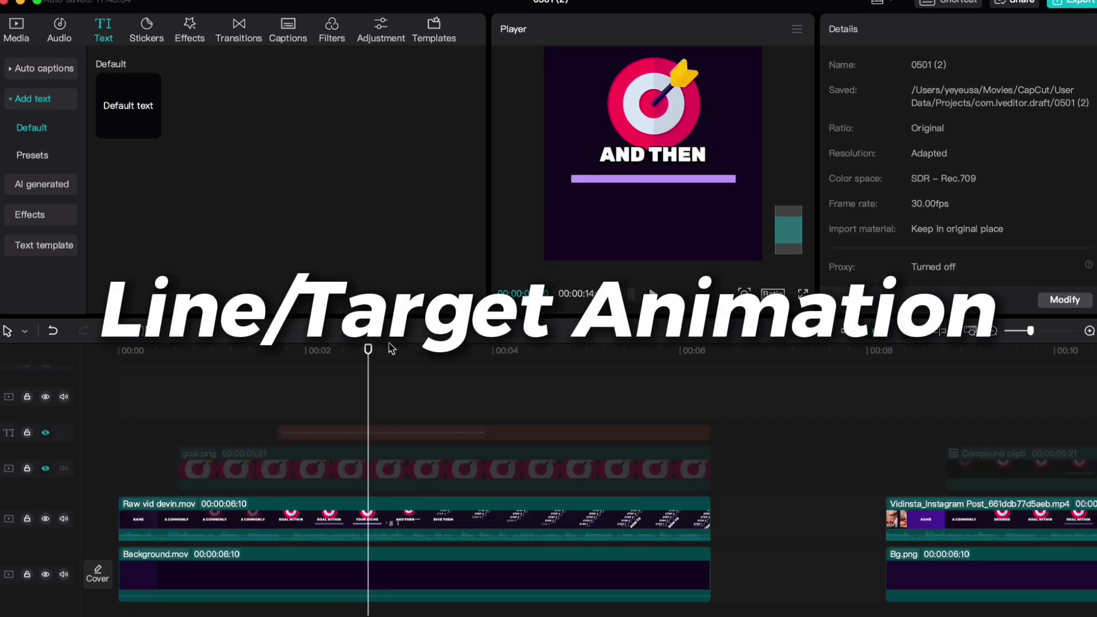
mouse_move(371, 359)
left_mouse_down()
mouse_move(389, 359)
mouse_move(374, 363)
mouse_move(386, 347)
left_mouse_up()
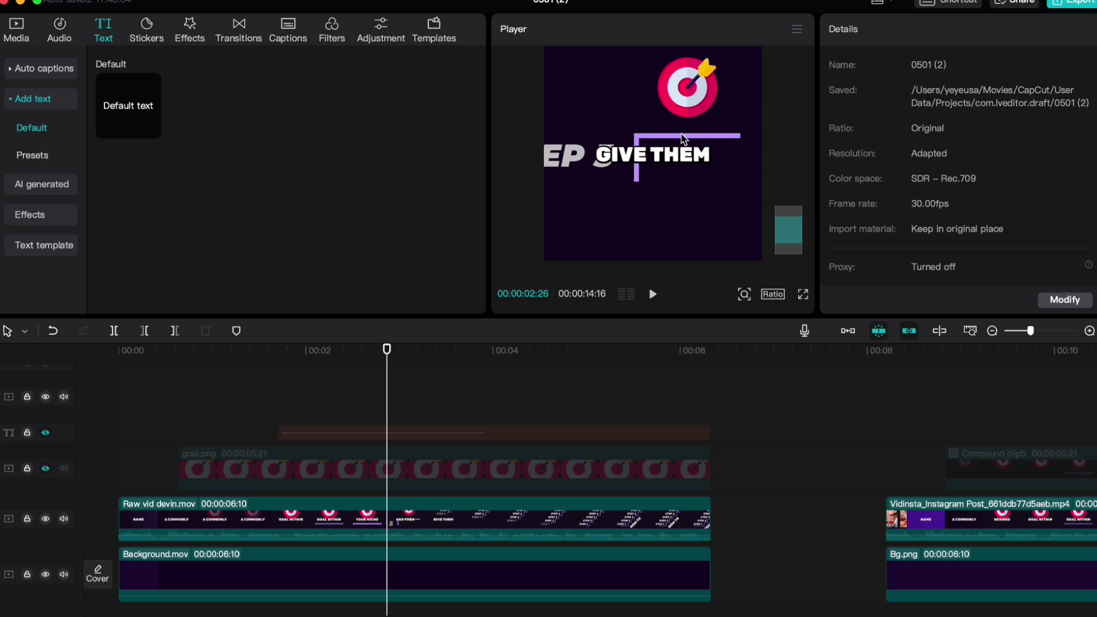
left_click(372, 351)
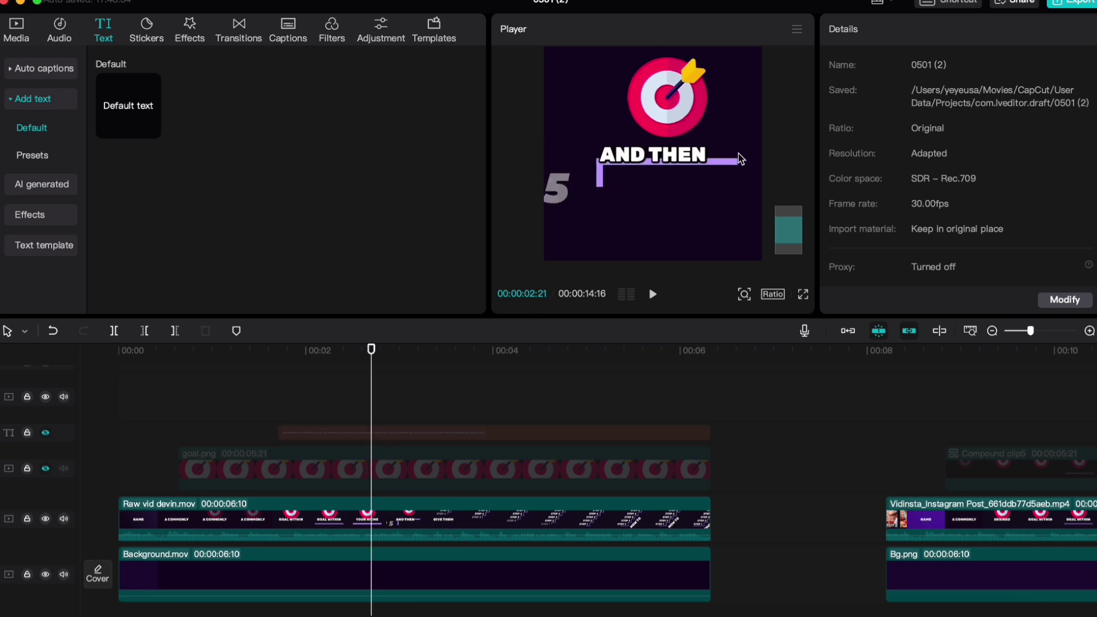
left_click_drag(375, 358, 409, 351)
Step: Duplicate the dash-line text clip onto a track above at 00:00:01:21 and remove the copy's color keyframes
left_click(285, 353)
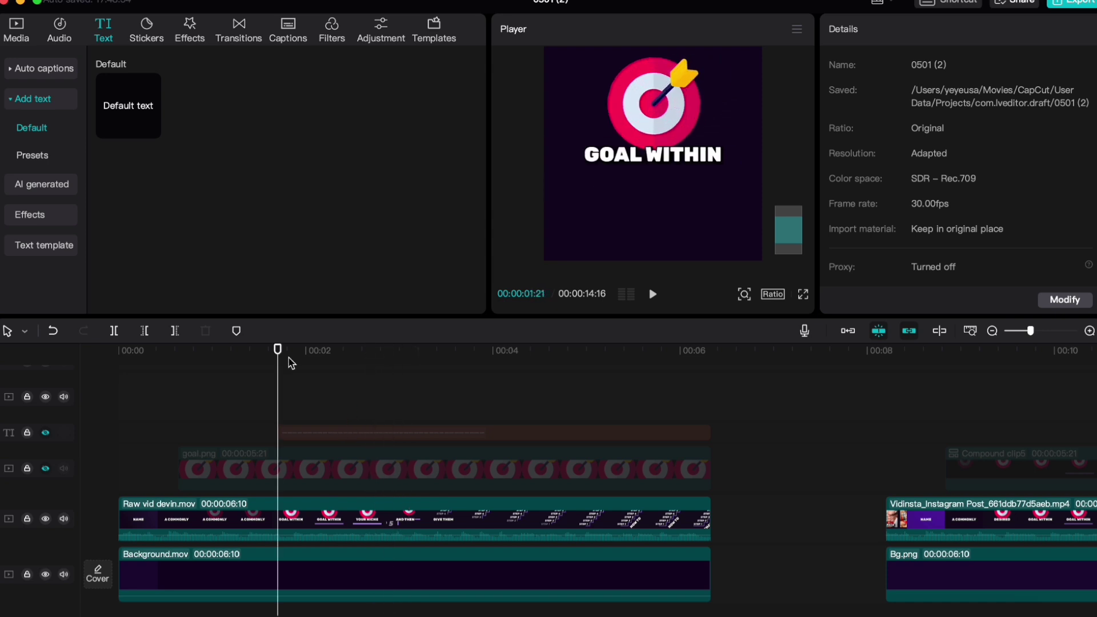
scroll(366, 436, "up", 1)
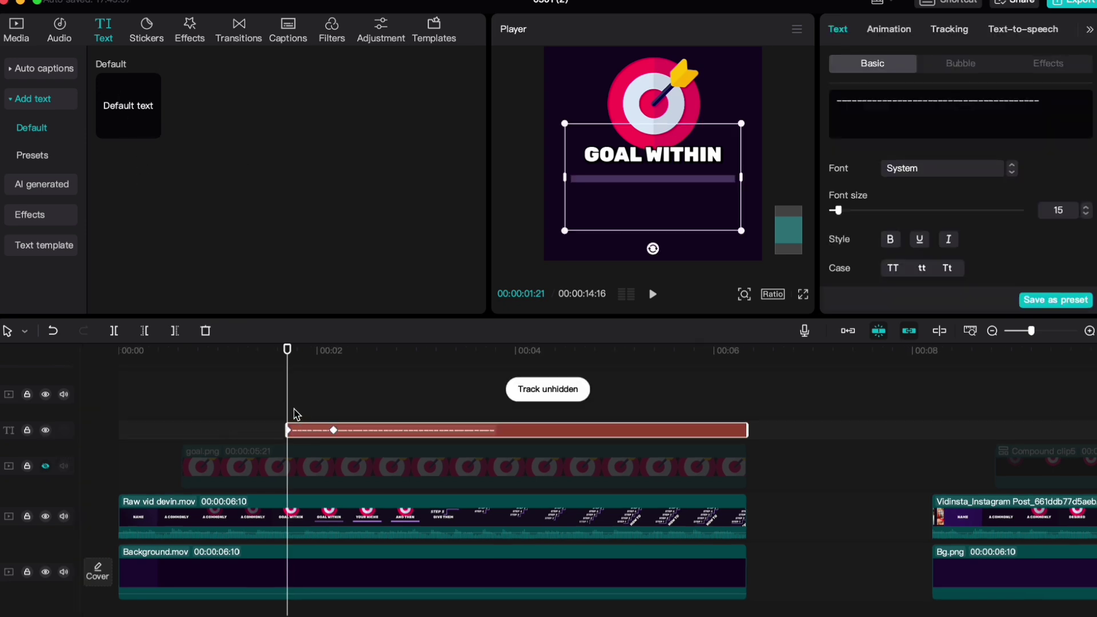
key("ctrl+c")
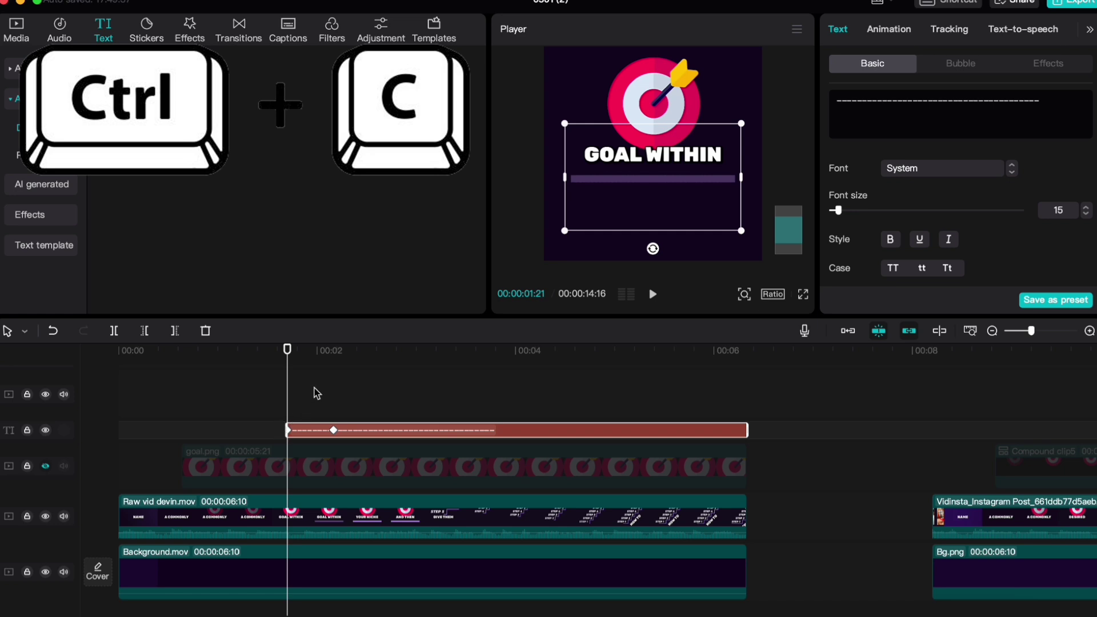
key("ctrl+v")
scroll(341, 447, "up", 1)
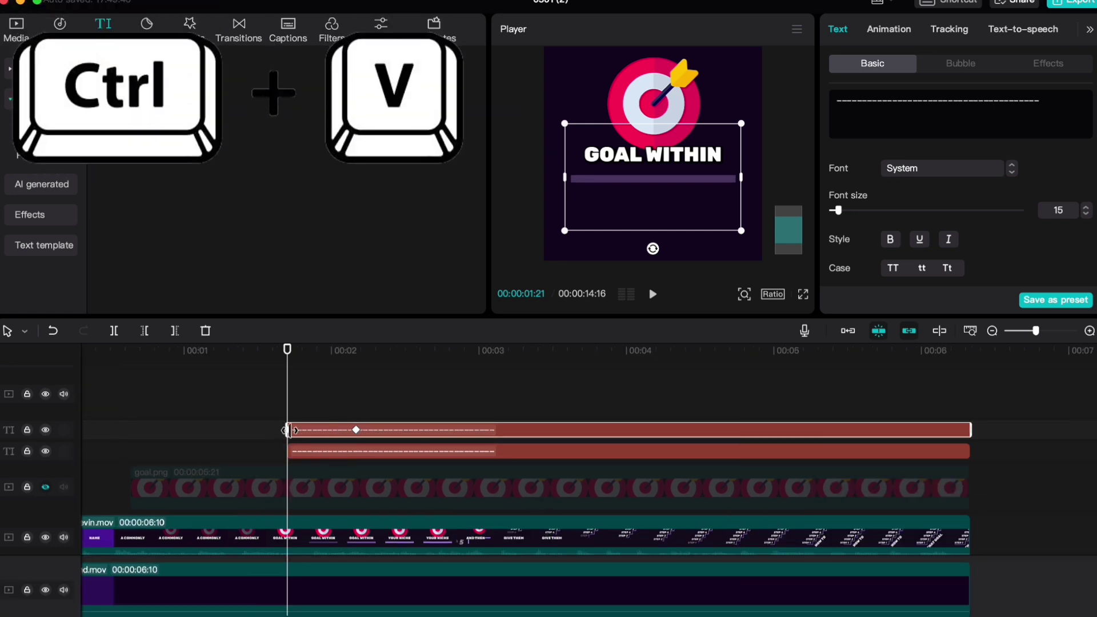
left_click(355, 429)
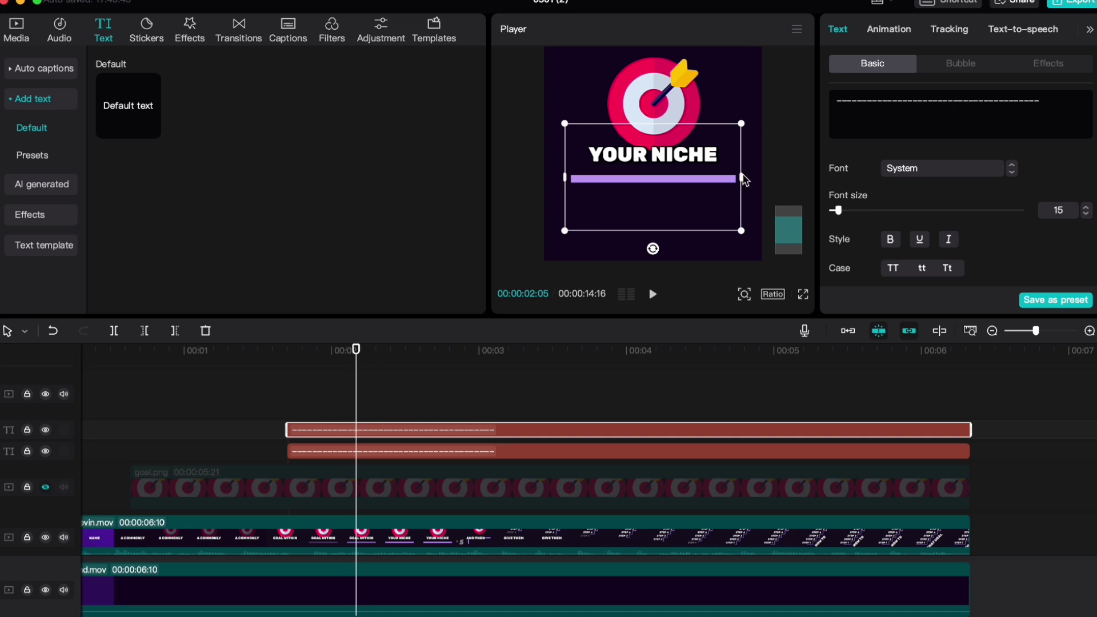
Step: Trim the copied dash-line clip so it starts at 00:00:02:21, and set its scale width to 52%
left_click(296, 381)
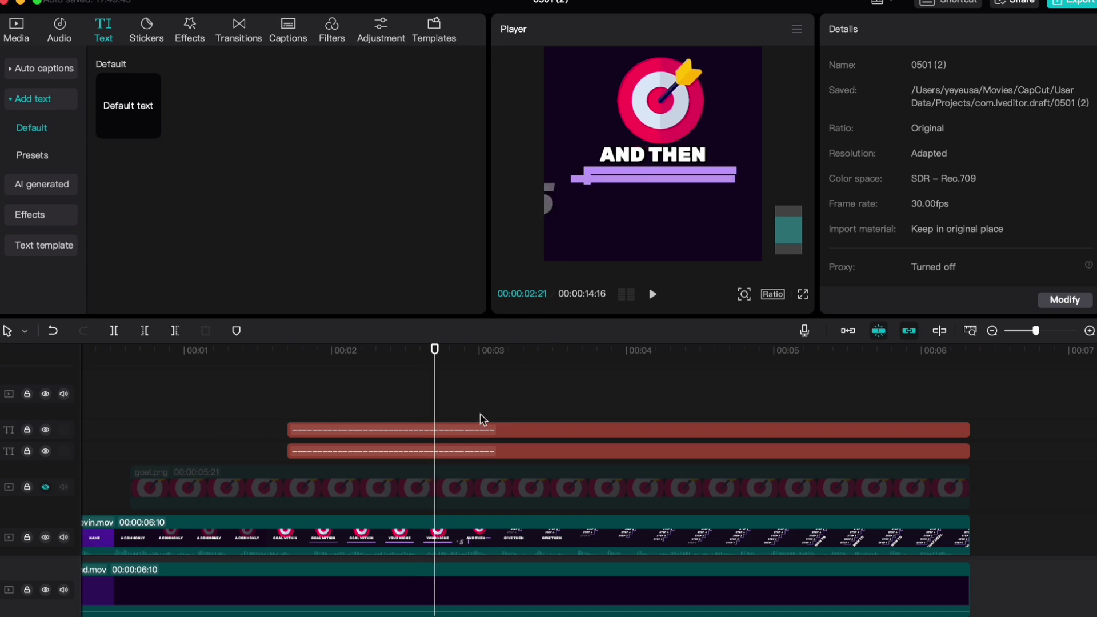
left_click_drag(455, 429, 601, 440)
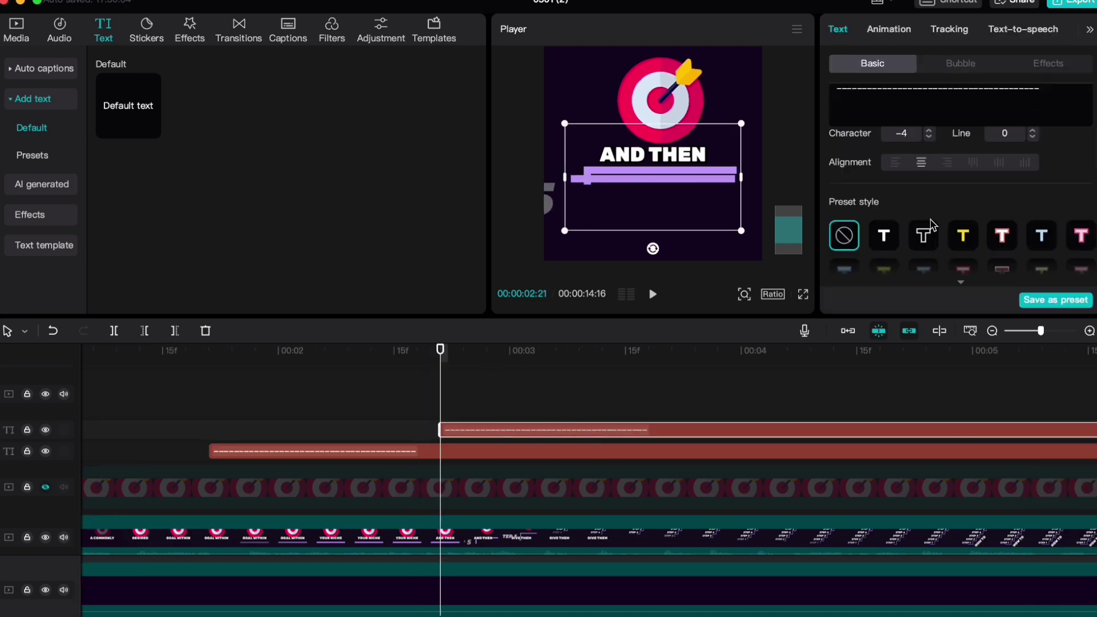
scroll(933, 227, "up", 3)
scroll(933, 228, "down", 3)
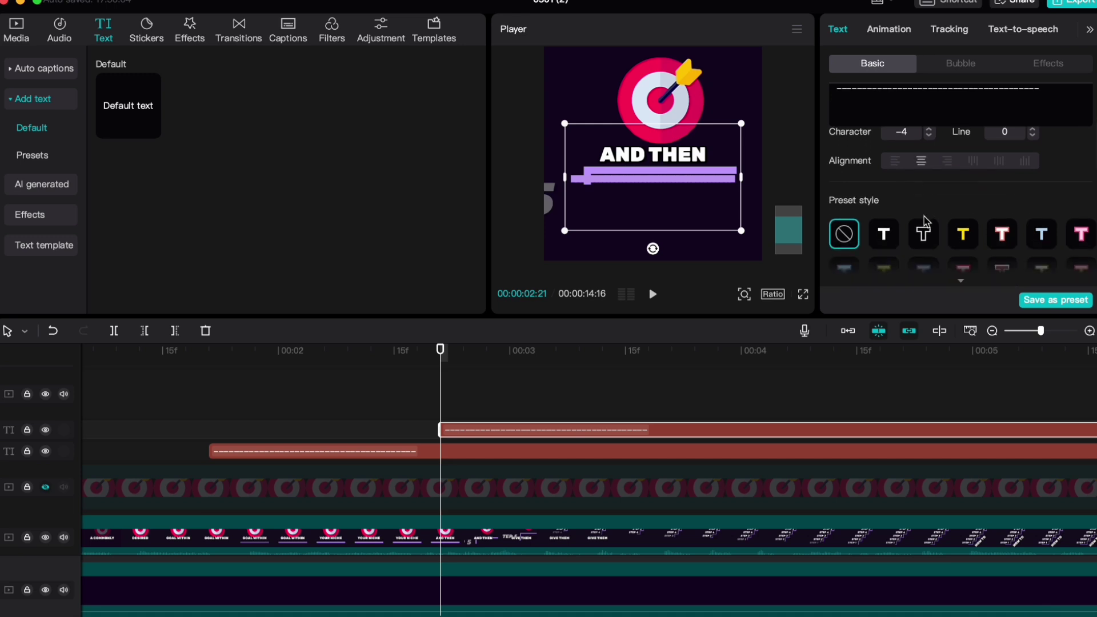
scroll(927, 222, "down", 5)
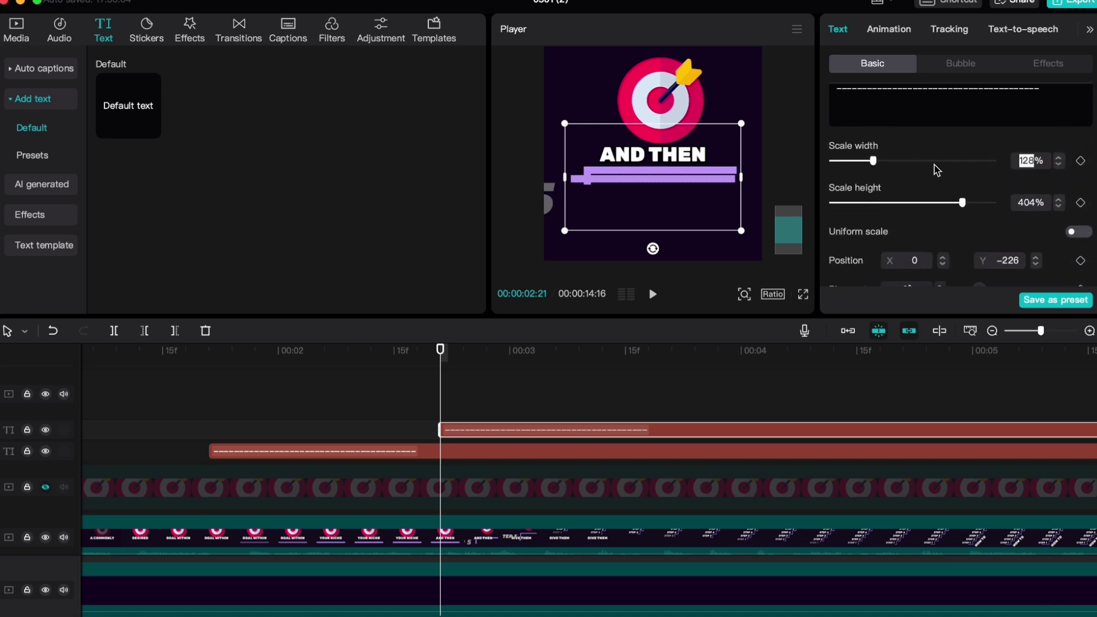
type("52")
key("Return")
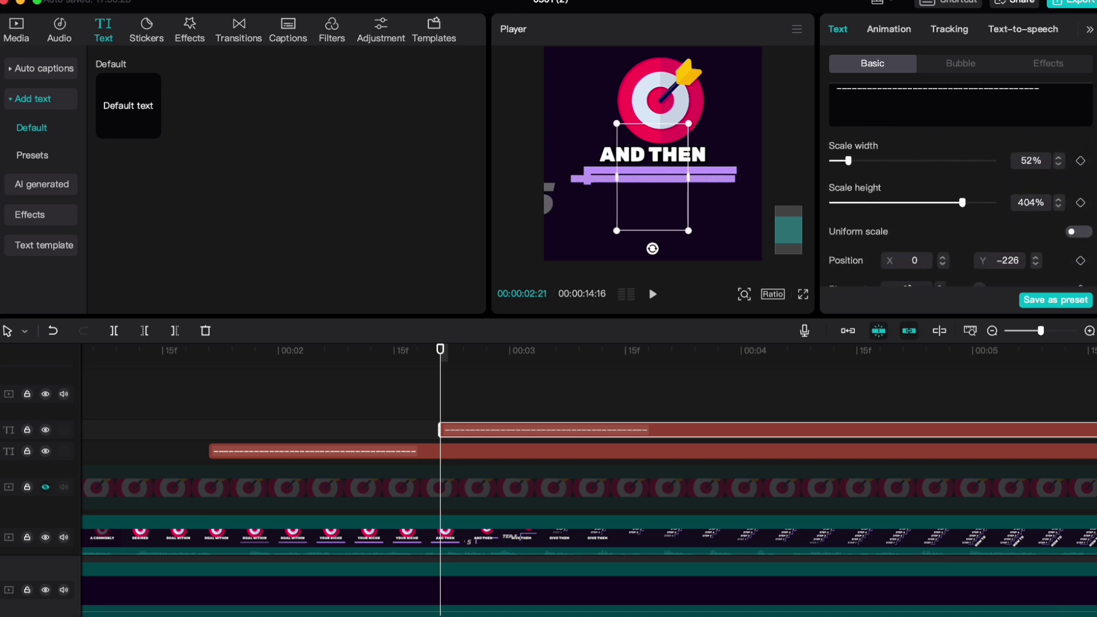
Step: Rotate the short dash line 90° and place it vertically below the left end of the horizontal line, at X -761, Y -566
scroll(999, 255, "up", 5)
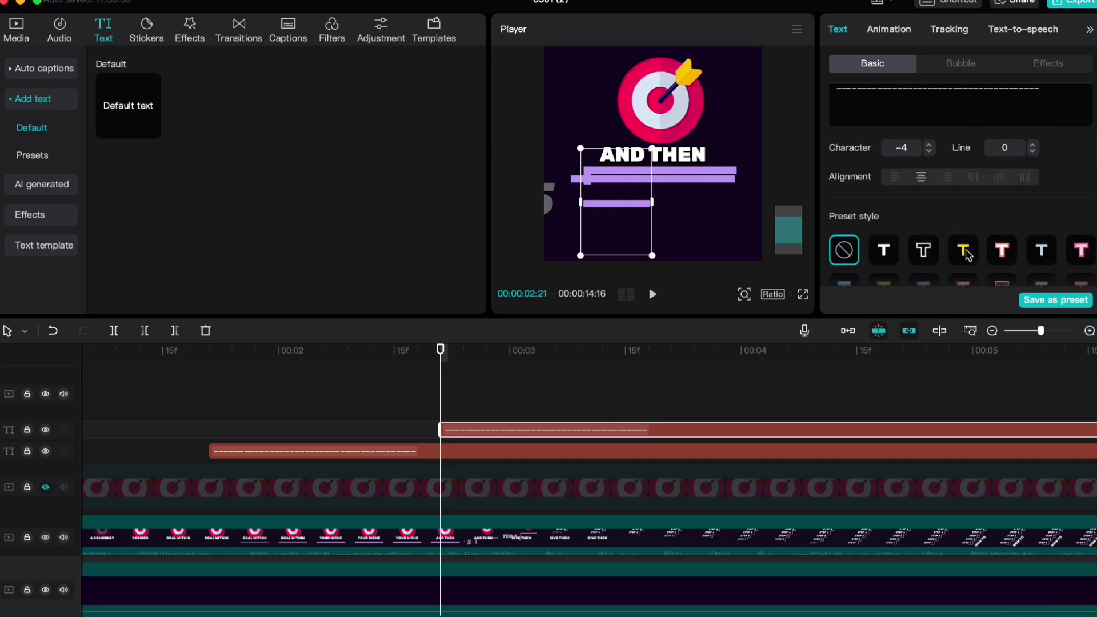
scroll(960, 246, "down", 5)
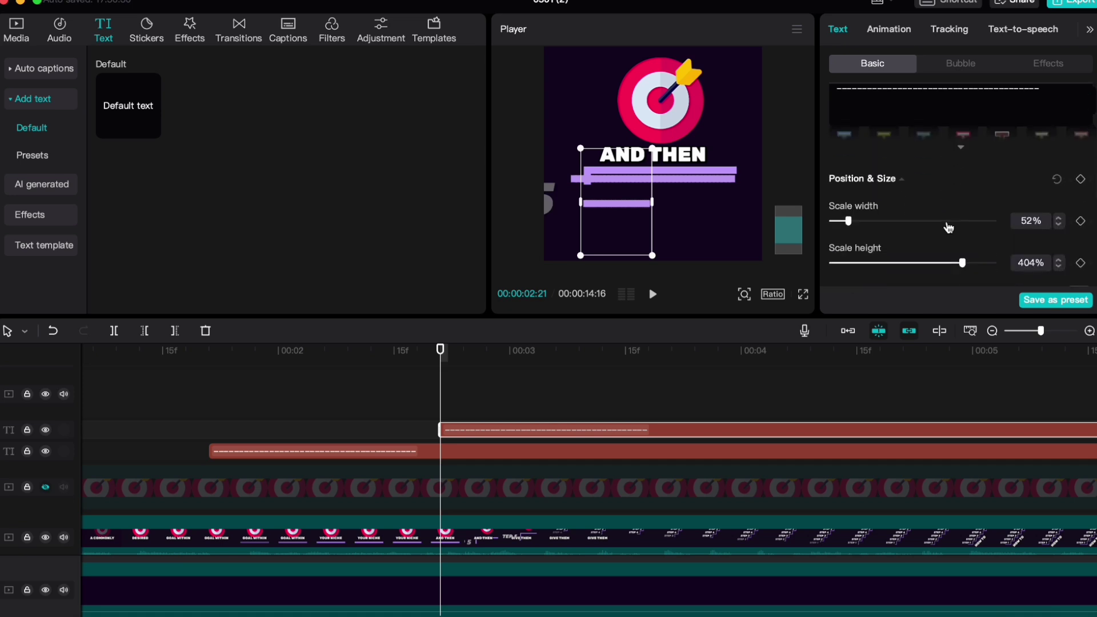
scroll(922, 227, "down", 3)
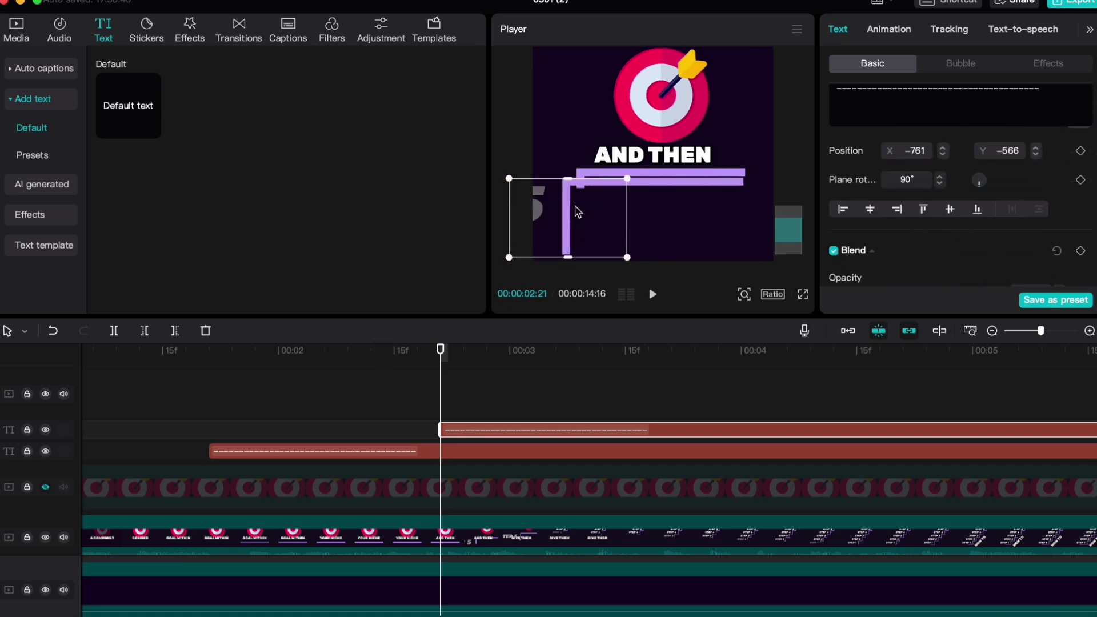
scroll(571, 211, "up", 2)
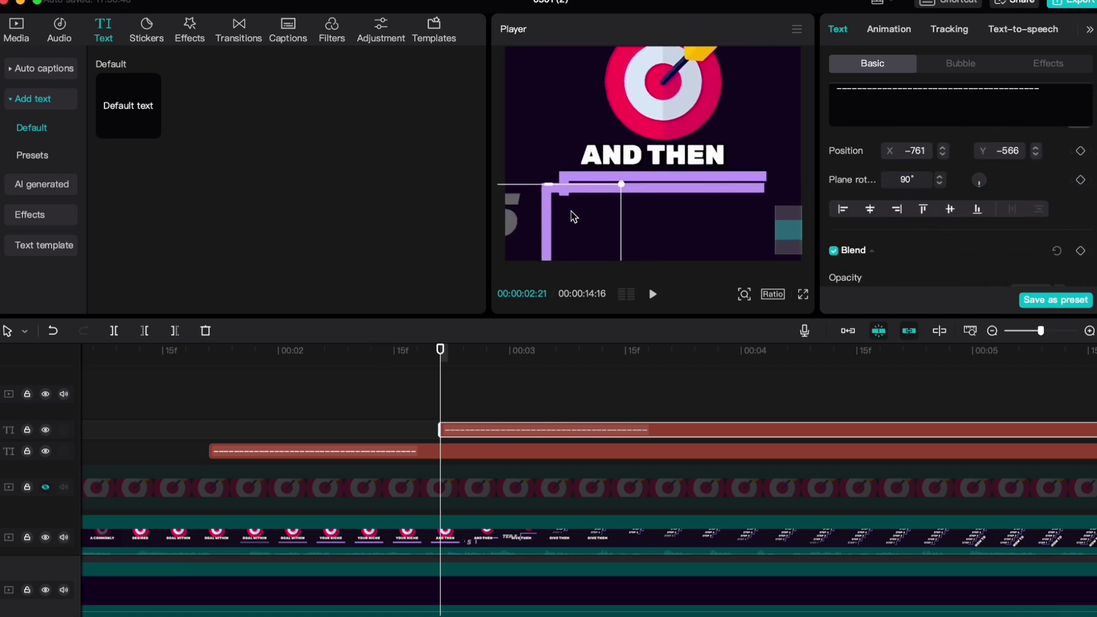
scroll(574, 216, "up", 3)
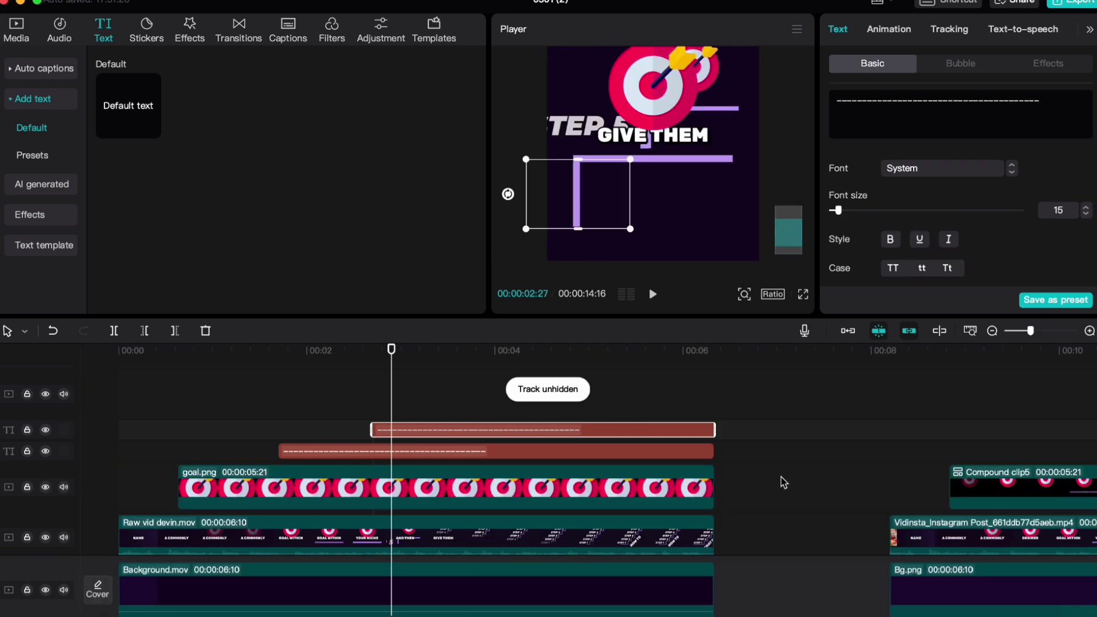
Step: Combine goal.png and the two dash-line clips into one compound clip
left_click_drag(778, 489, 506, 426)
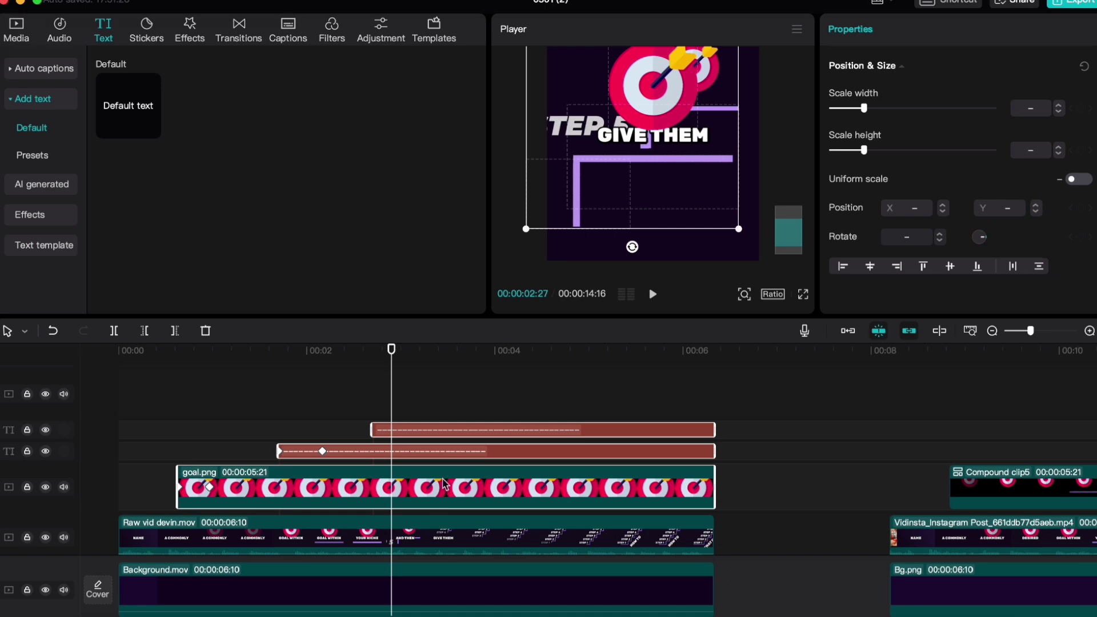
key("alt+g")
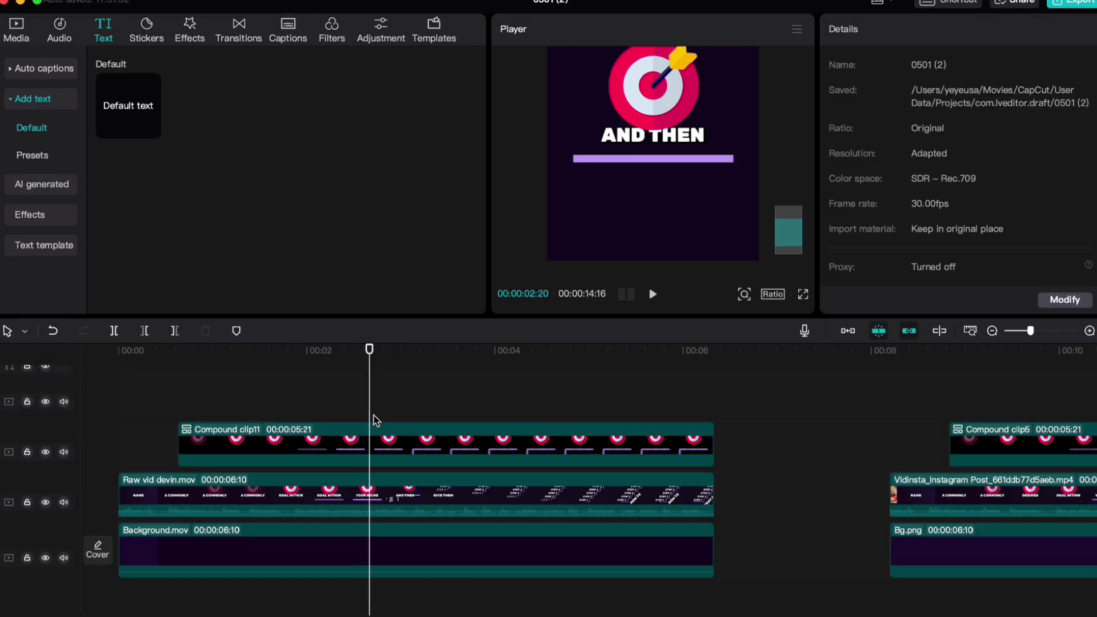
Step: Add scale and position keyframes to the compound clip at 00:00:02:20, just before the reference starts to move
key("Right")
key("Left")
key("Left")
key("Left")
key("Right")
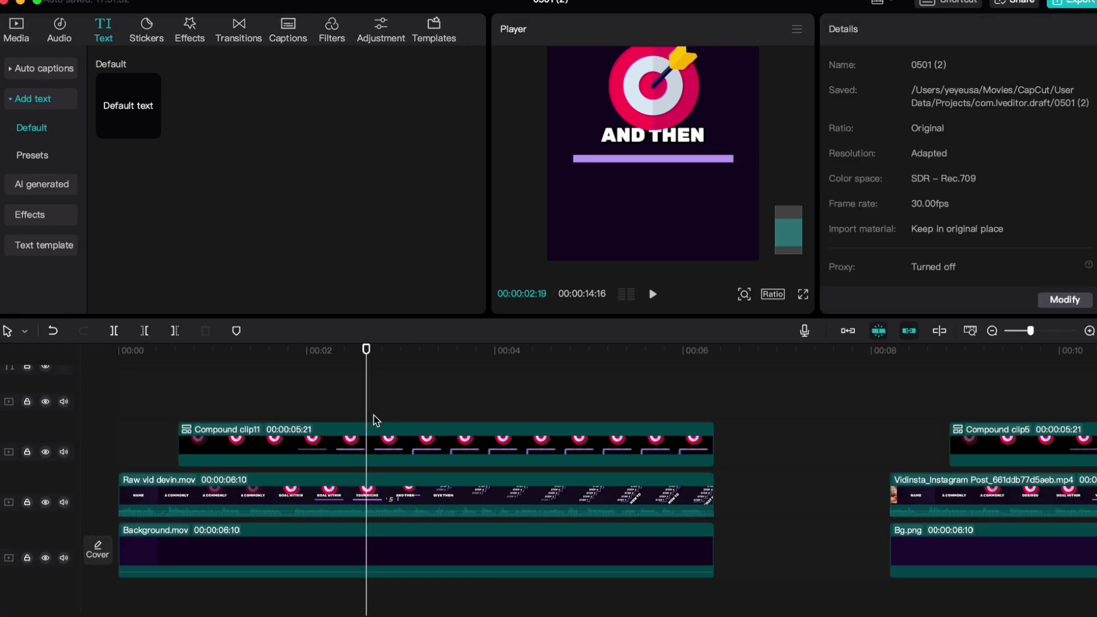
left_click(374, 426)
left_click(1081, 205)
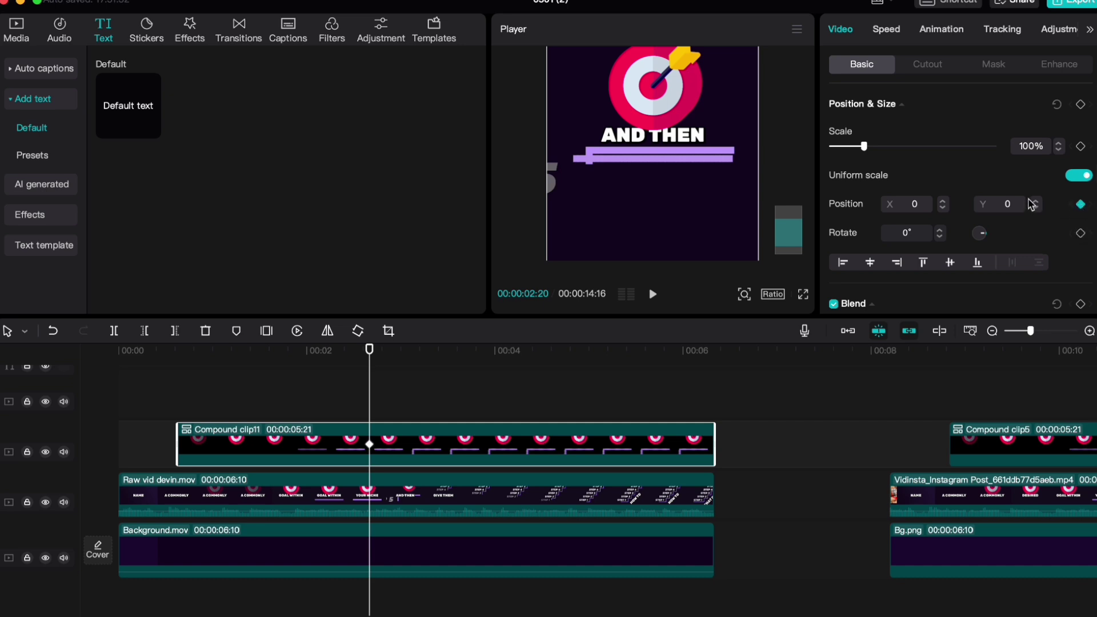
scroll(1044, 285, "down", 3)
scroll(1014, 267, "down", 2)
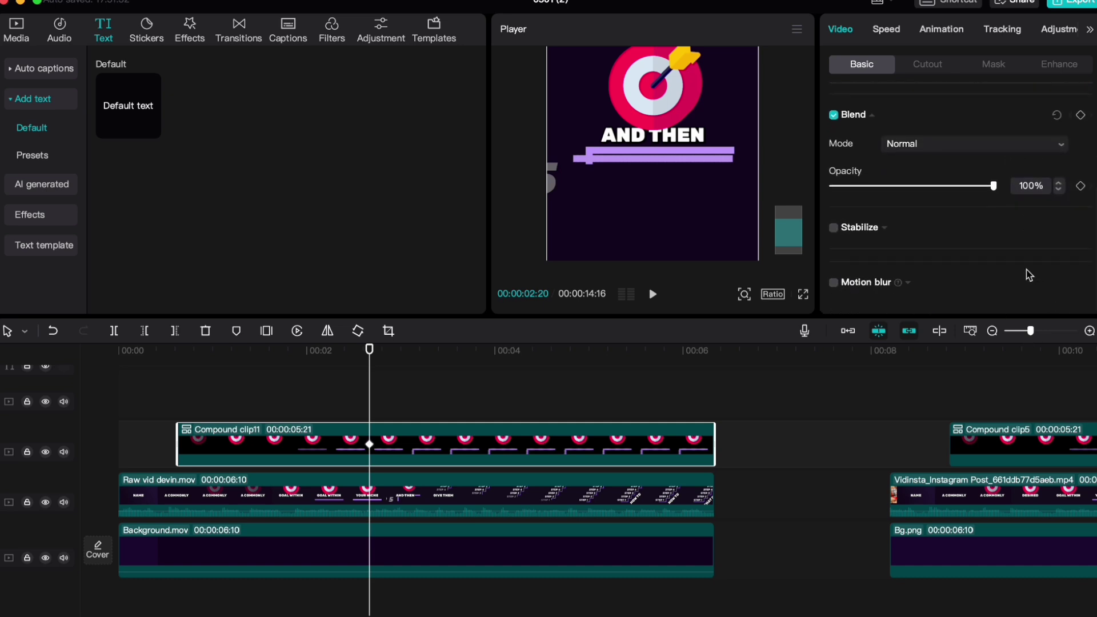
scroll(1013, 268, "up", 5)
Step: At 00:00:03:02, scale the compound clip to 29% and move it to X 671, Y 680 to match the reference target and line
key("Right")
key("Right")
key("Right")
key("Right")
key("Right")
key("Right")
key("Right")
key("Right")
key("Right")
key("Right")
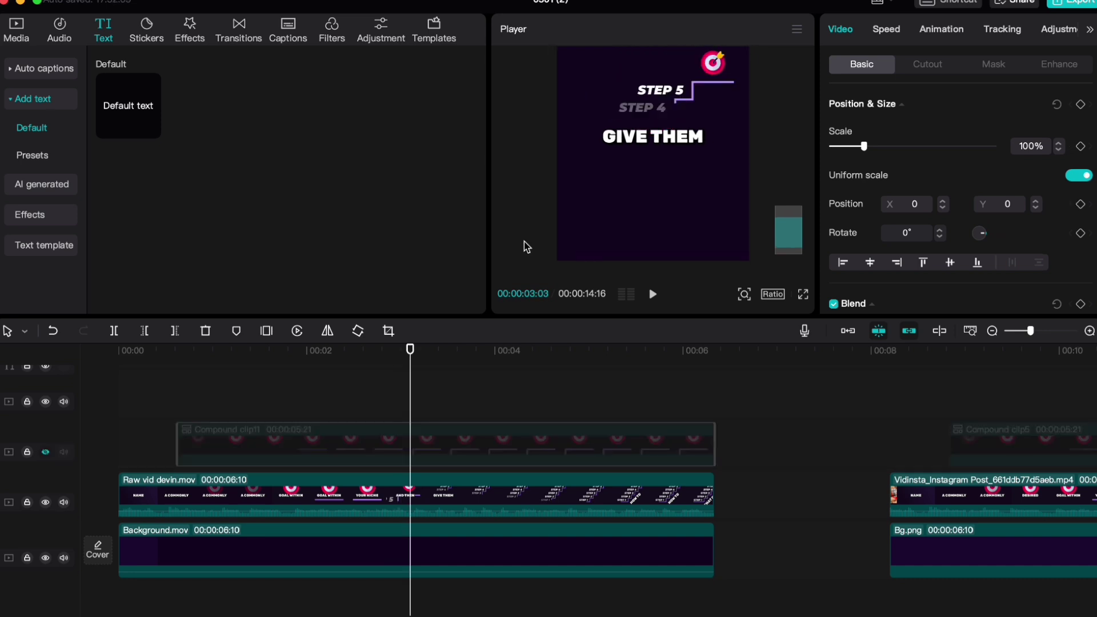
key("Left")
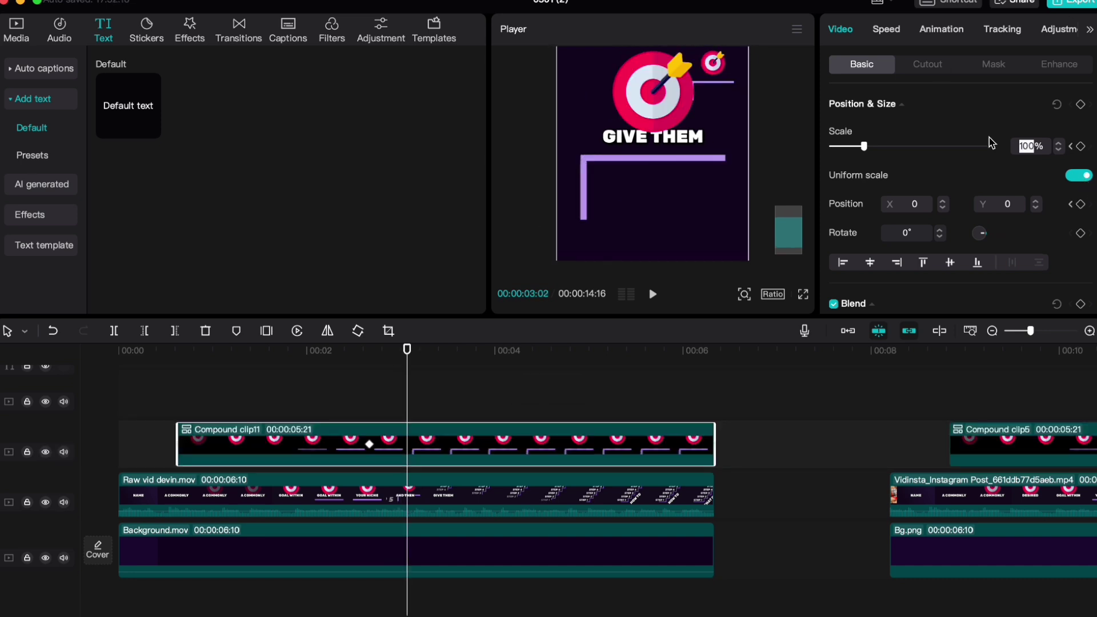
type("29")
key("Return")
left_click_drag(655, 171, 717, 112)
scroll(718, 114, "up", 4)
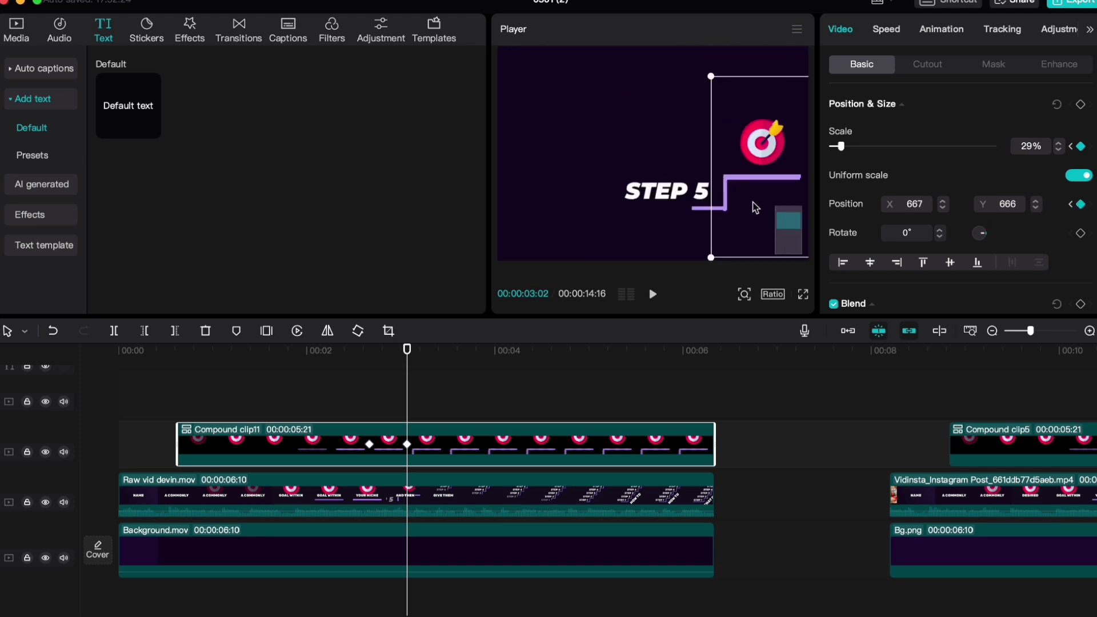
left_click_drag(752, 204, 753, 198)
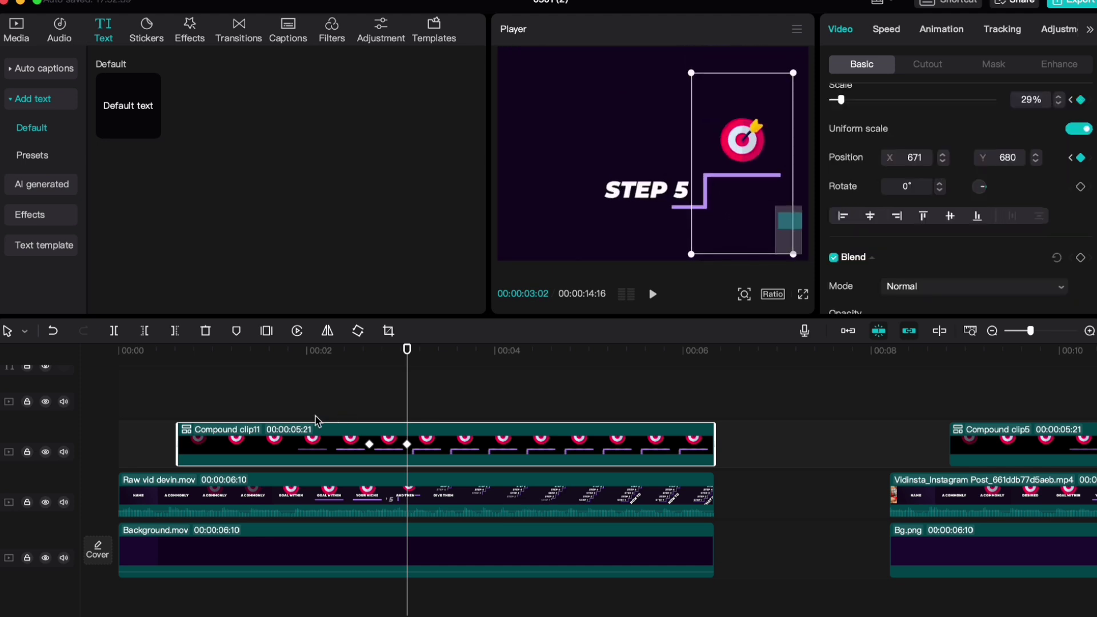
Step: At 00:00:02:21, give the compound clip a Horizontal mask at X -468, Y -185 that shortens the vertical line, and keyframe the mask position
scroll(375, 445, "up", 3)
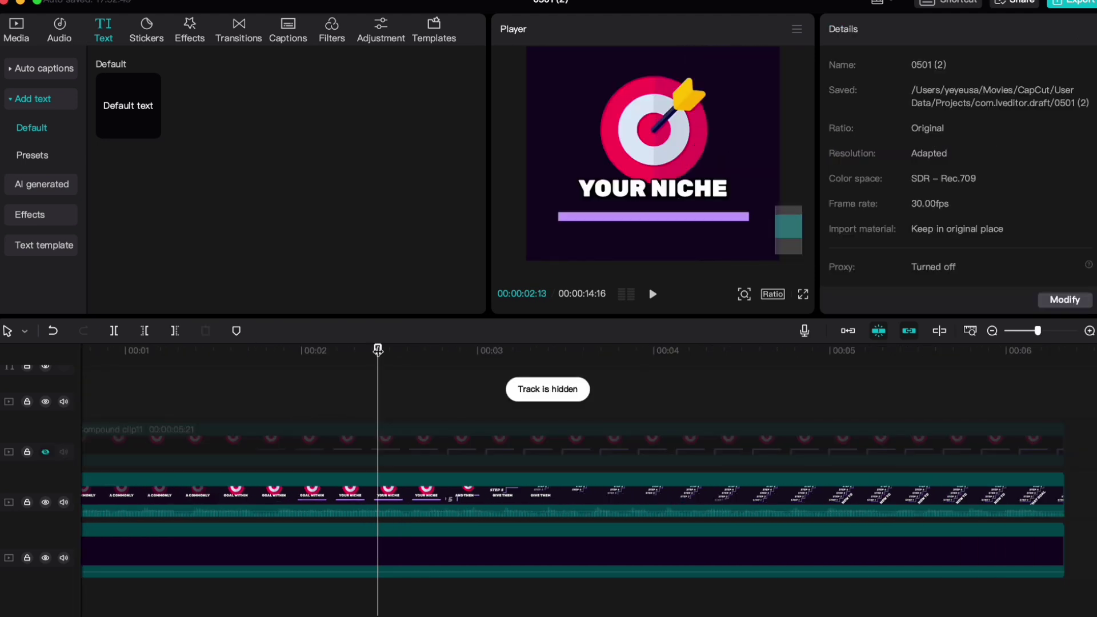
left_click_drag(377, 353, 419, 350)
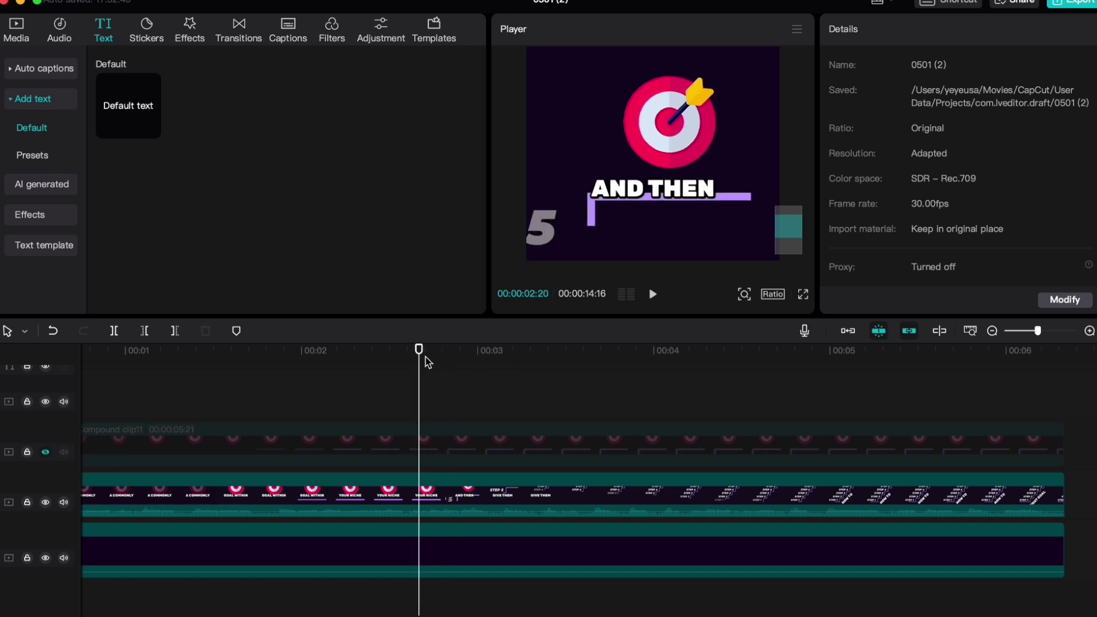
scroll(389, 452, "up", 2)
key("Right")
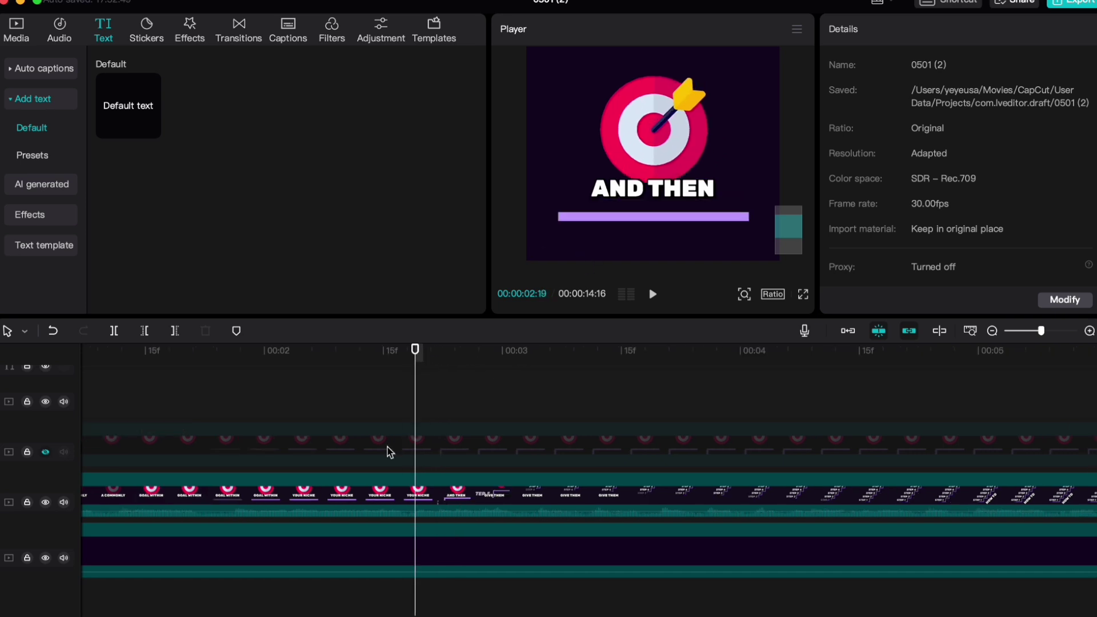
key("Right")
key("Right")
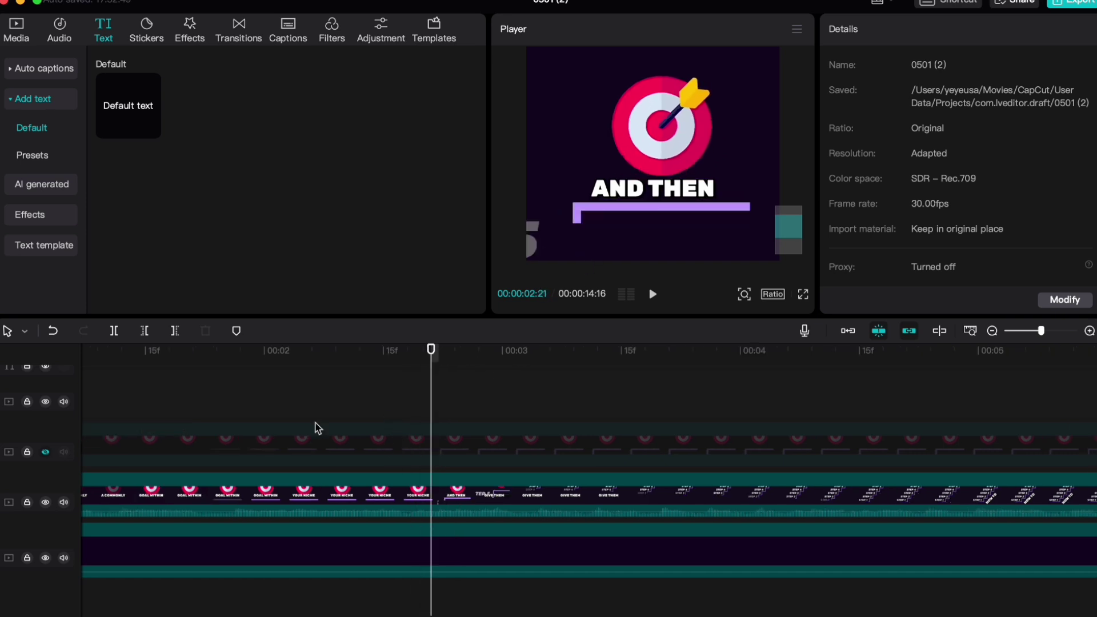
left_click(200, 451)
left_click(993, 64)
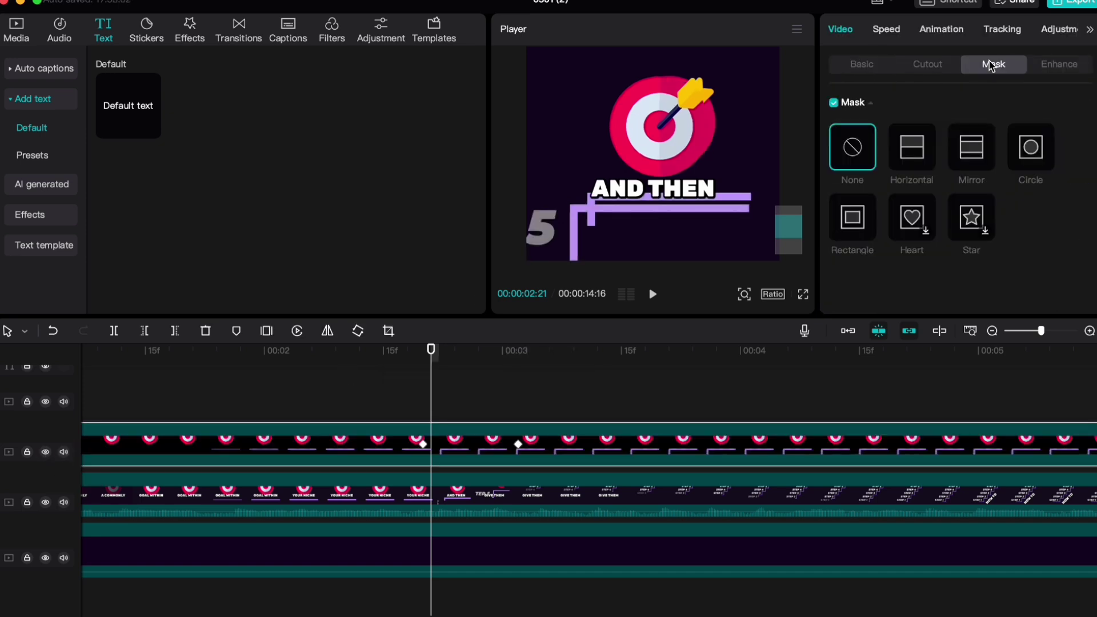
left_click(912, 158)
scroll(988, 224, "down", 1)
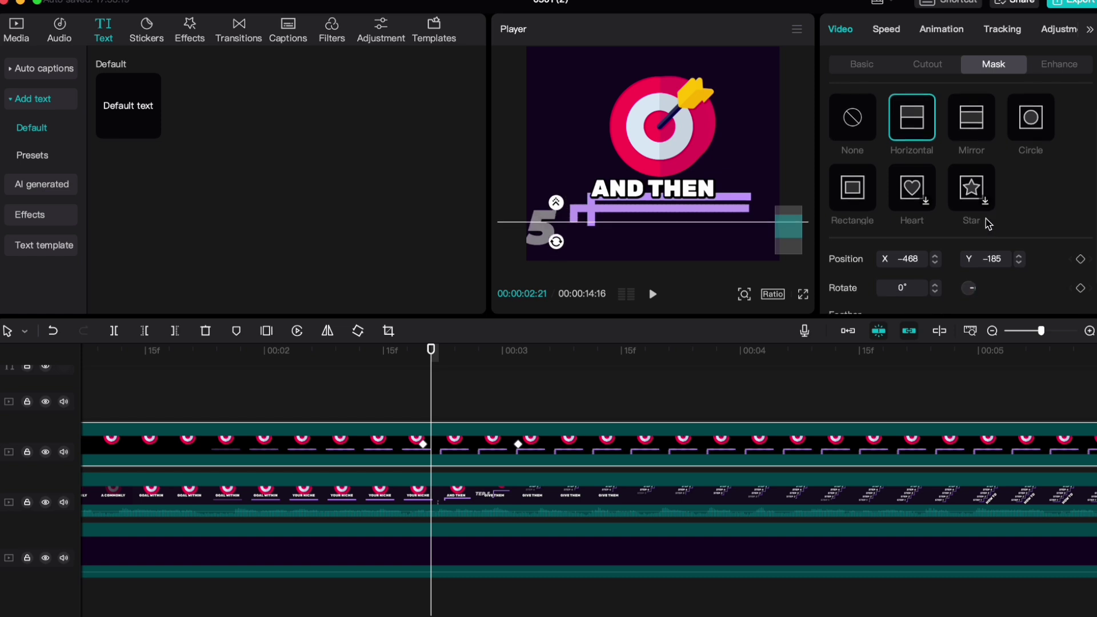
scroll(988, 224, "down", 1)
left_click(1081, 222)
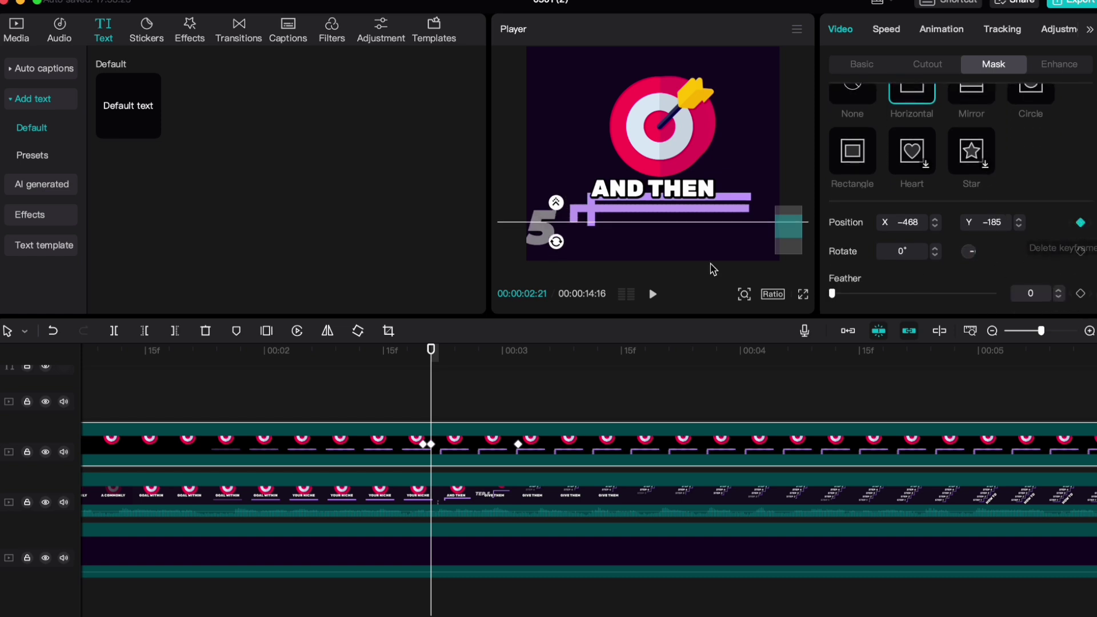
Step: At 00:00:02:26, lower the mask edge to the lower end of the vertical line to create a second mask-position keyframe
left_click(45, 452)
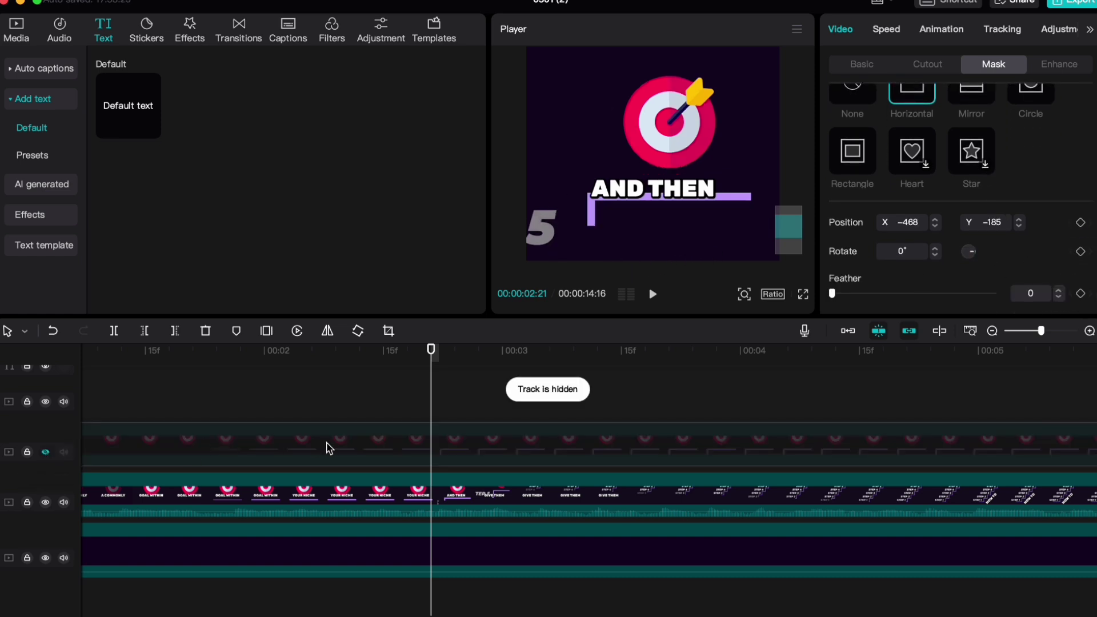
key("Right")
key("Right")
key("Right")
key("Right")
key("Right")
key("Right")
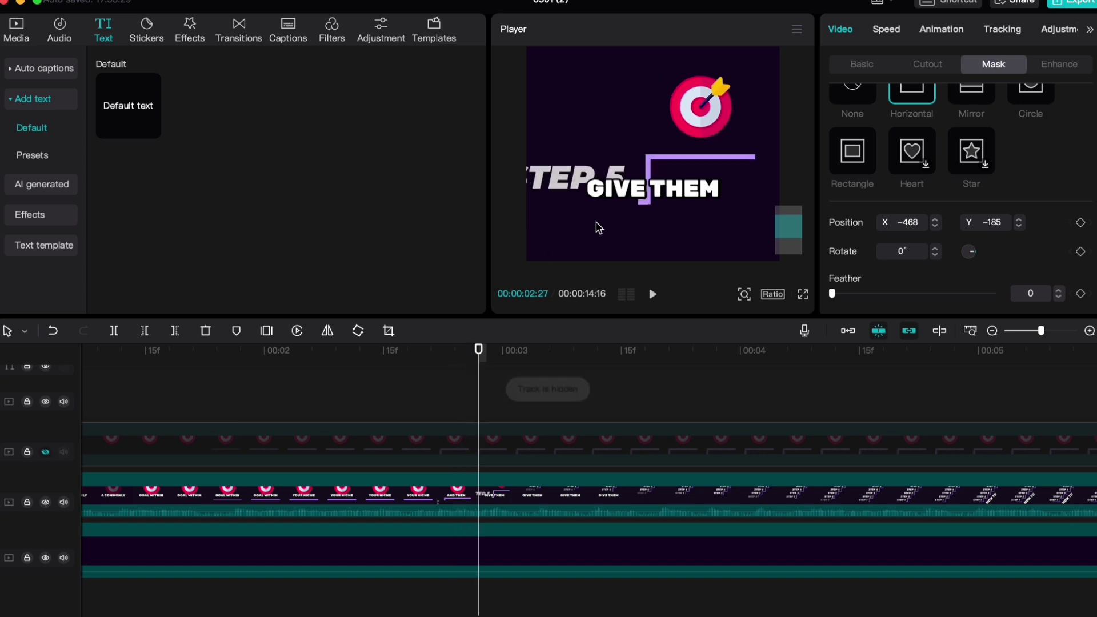
key("Left")
key("Right")
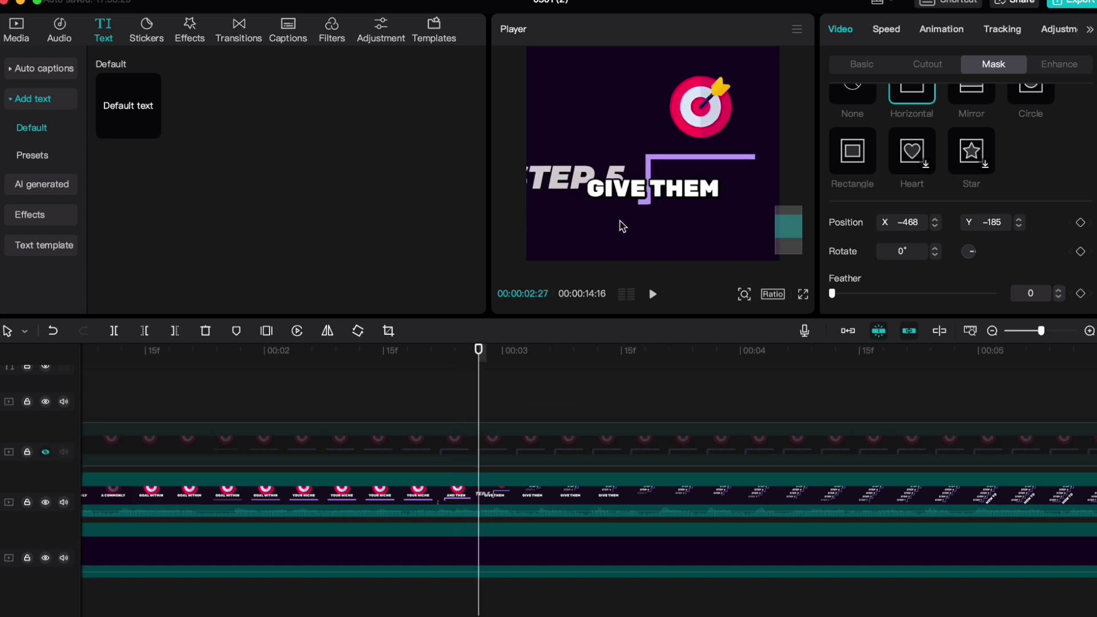
key("Left")
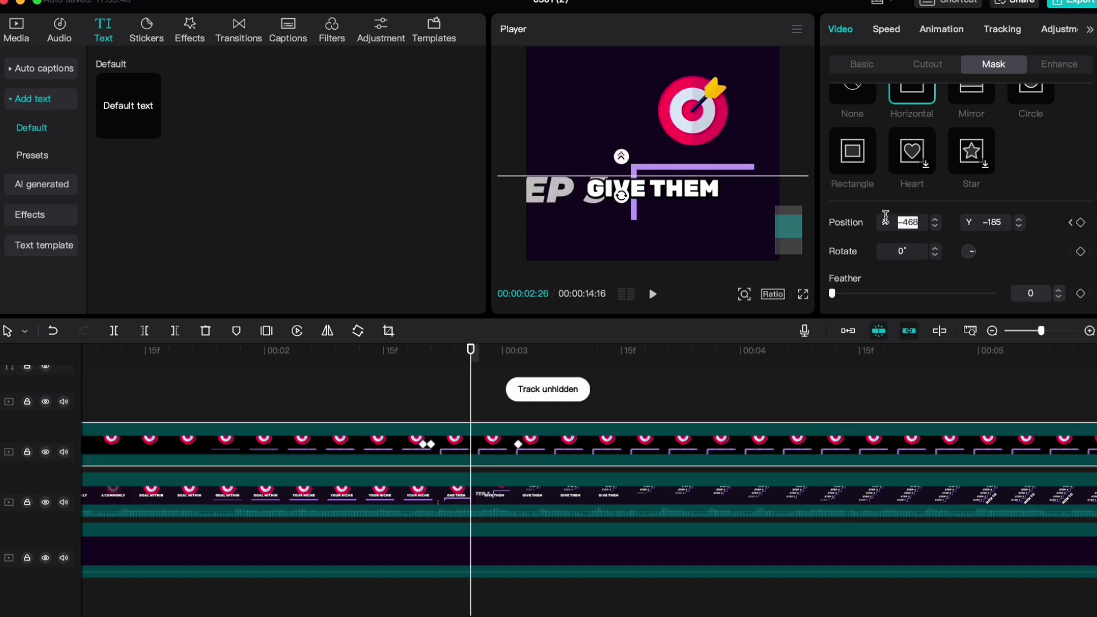
left_click(956, 274)
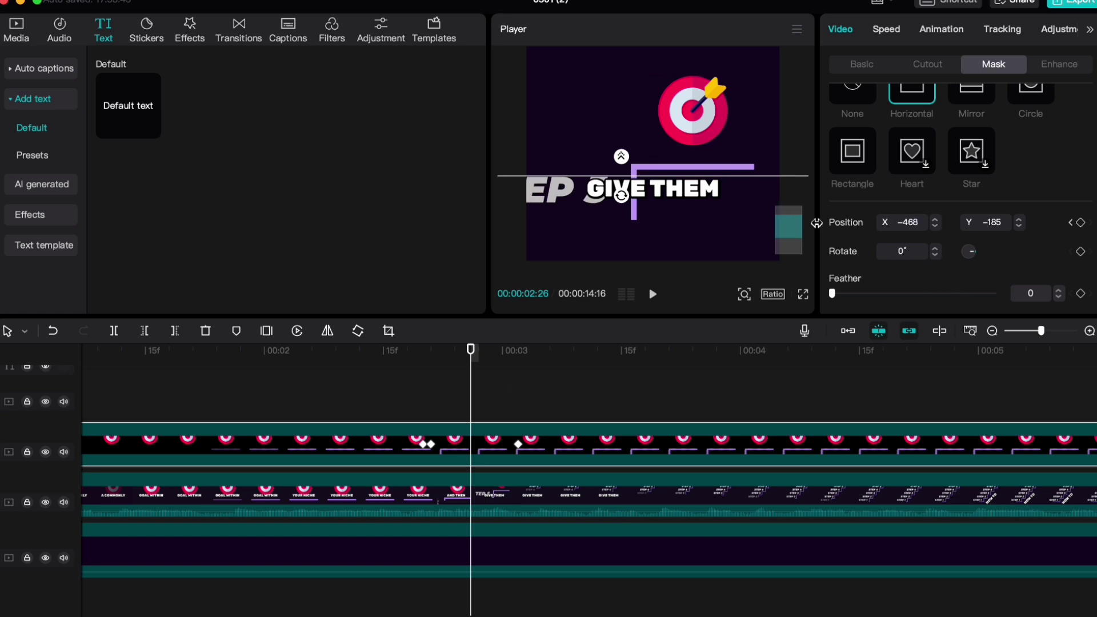
left_click_drag(661, 186, 642, 227)
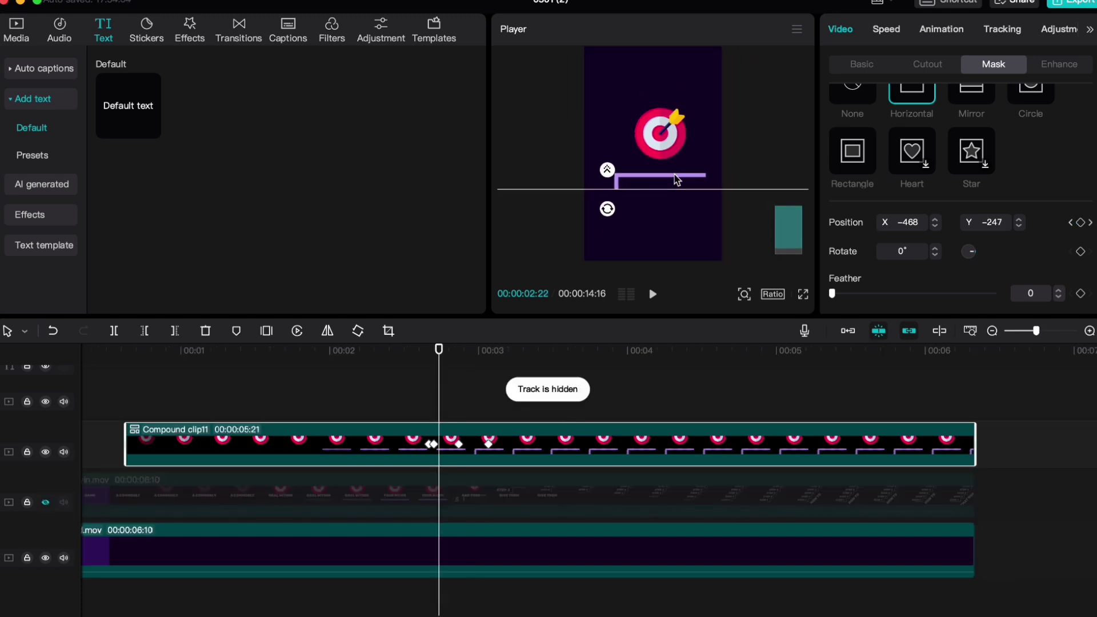
Step: Play back the compound clip's animation without the reference, and examine the staircase section of the raw video
left_click(379, 394)
key("space")
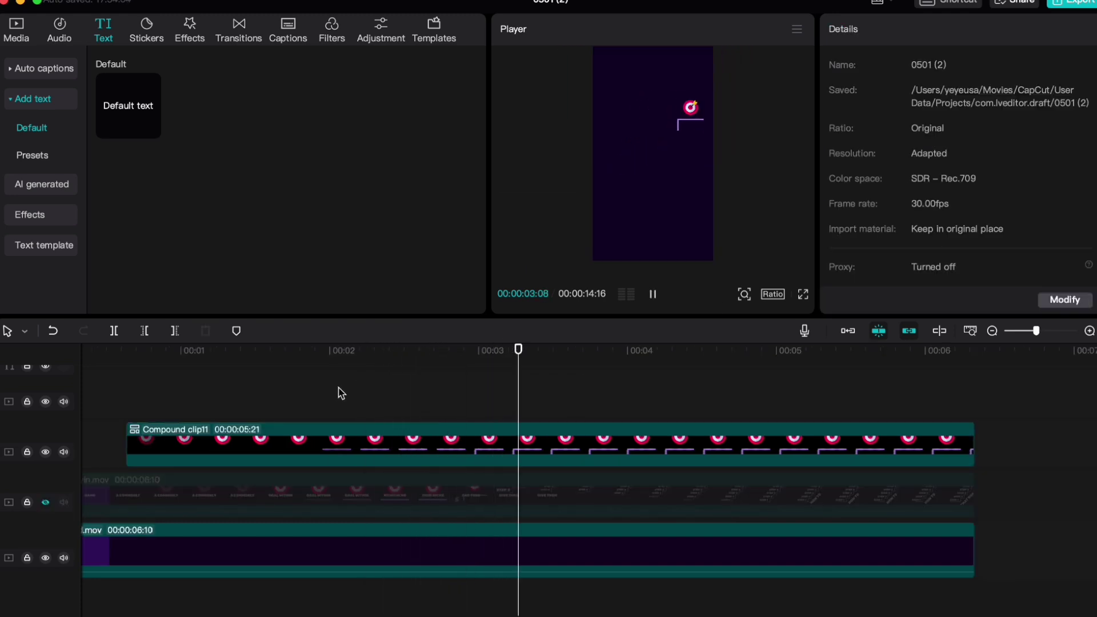
left_click(380, 397)
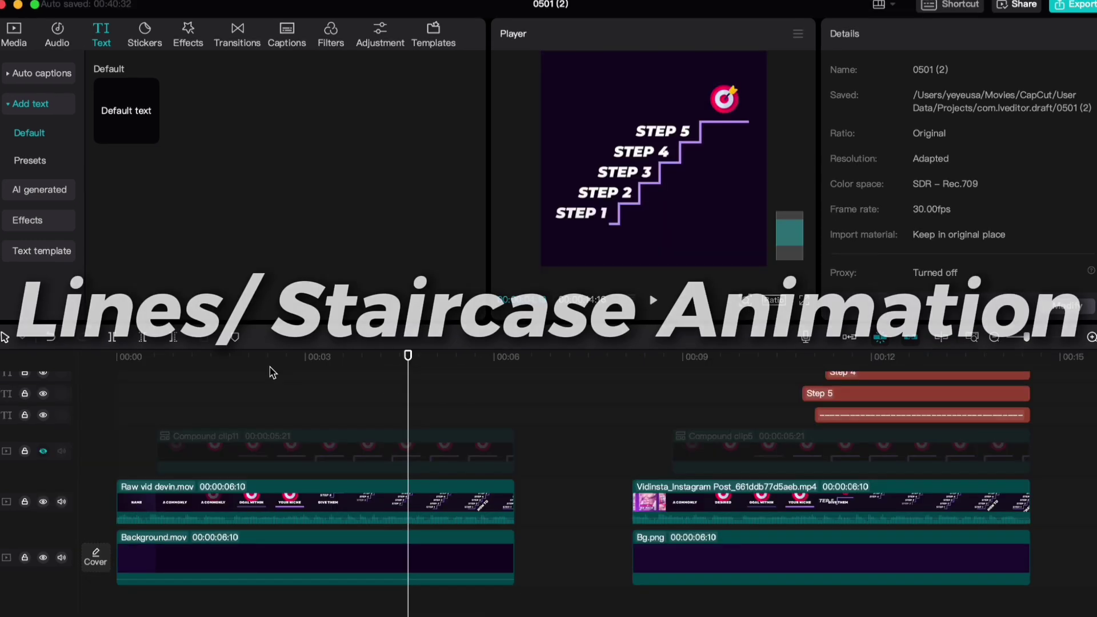
left_click(273, 372)
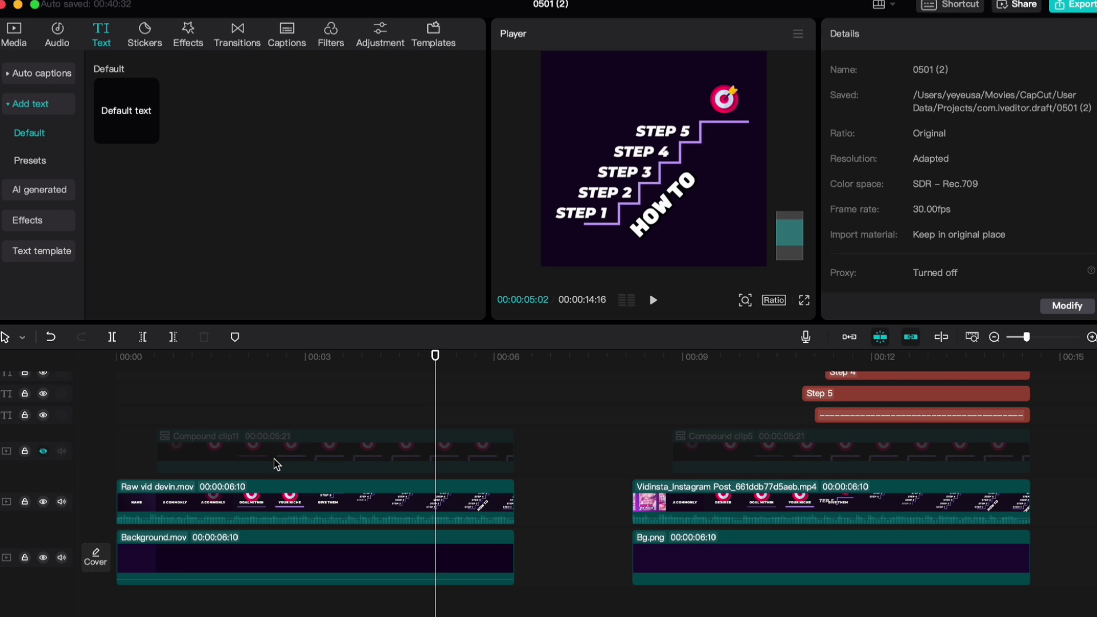
Step: Undo the grouping of the compound clip with the target and lines, and copy the vertical dash-text line inside it
left_click(316, 409)
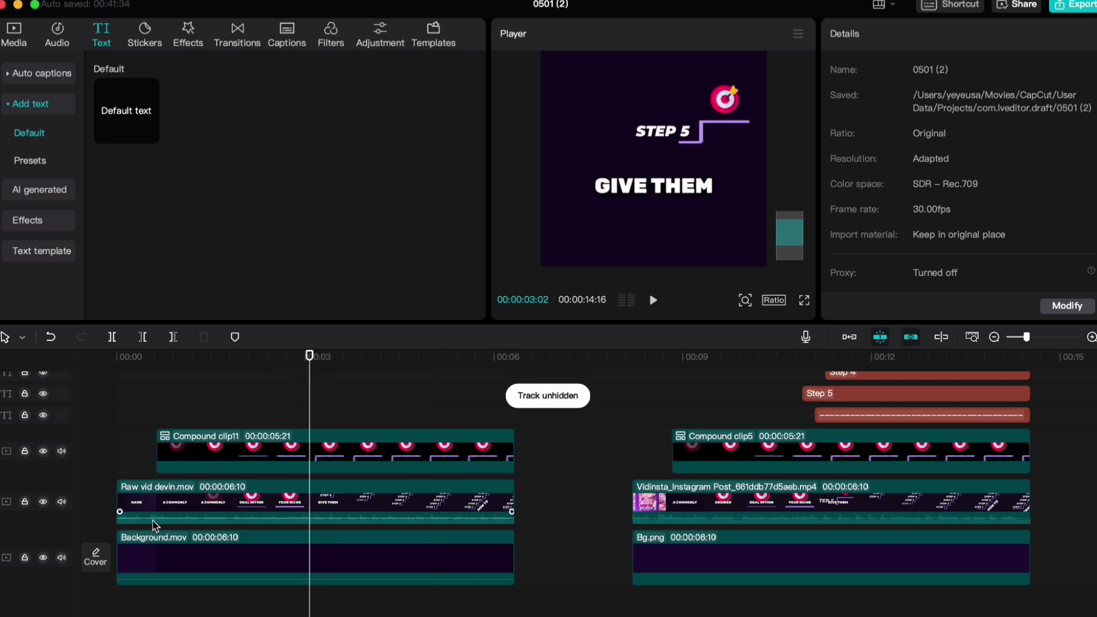
left_click(196, 451)
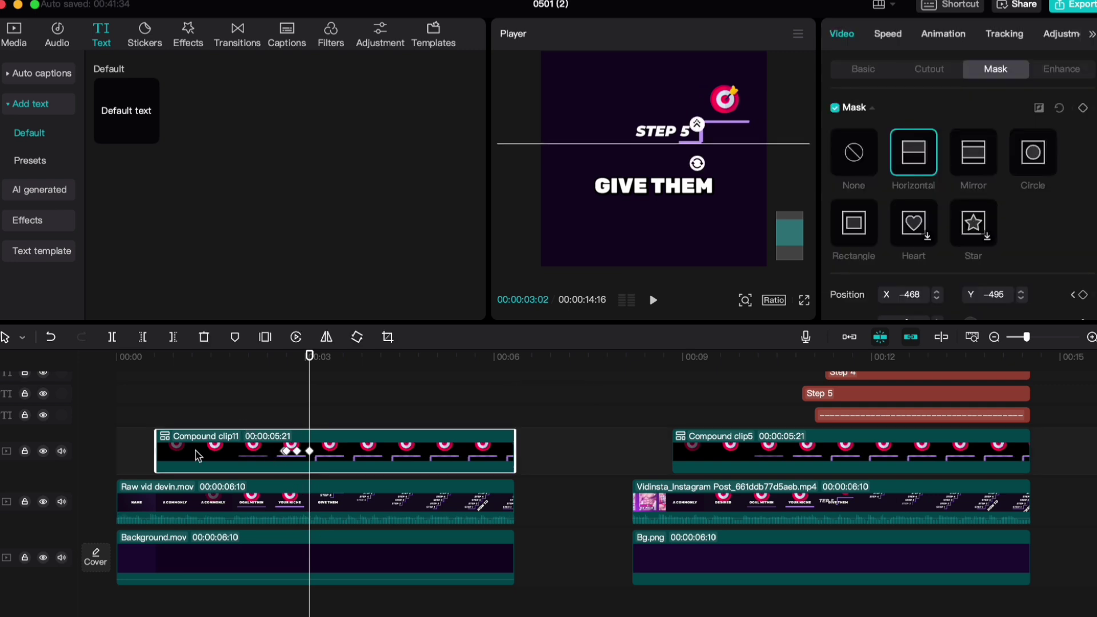
right_click(196, 451)
left_click(215, 426)
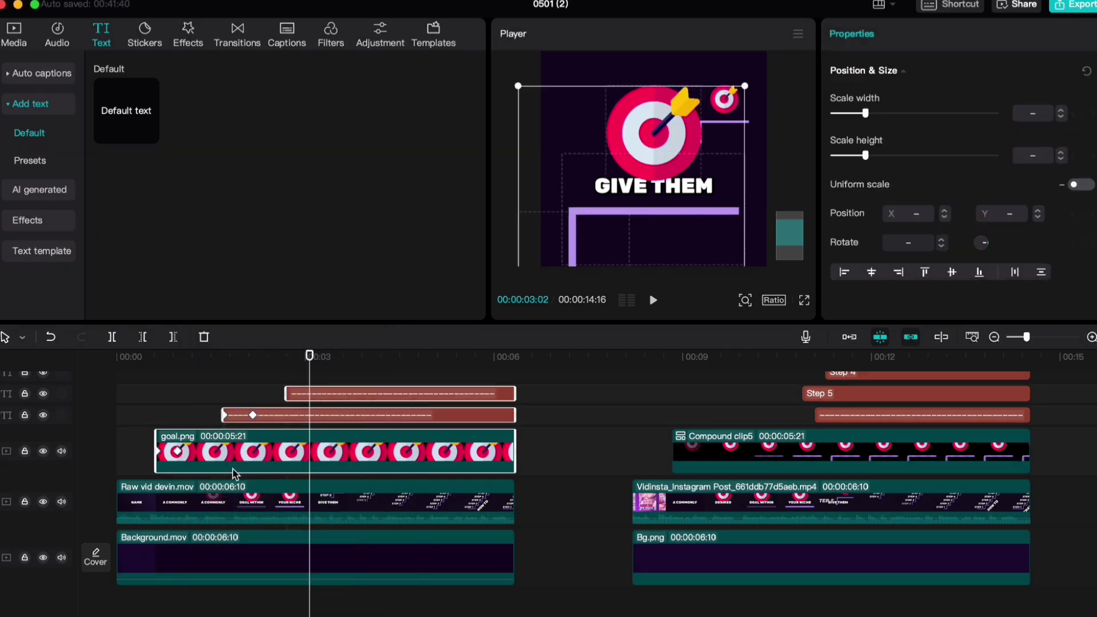
left_click(236, 434)
left_click(348, 435)
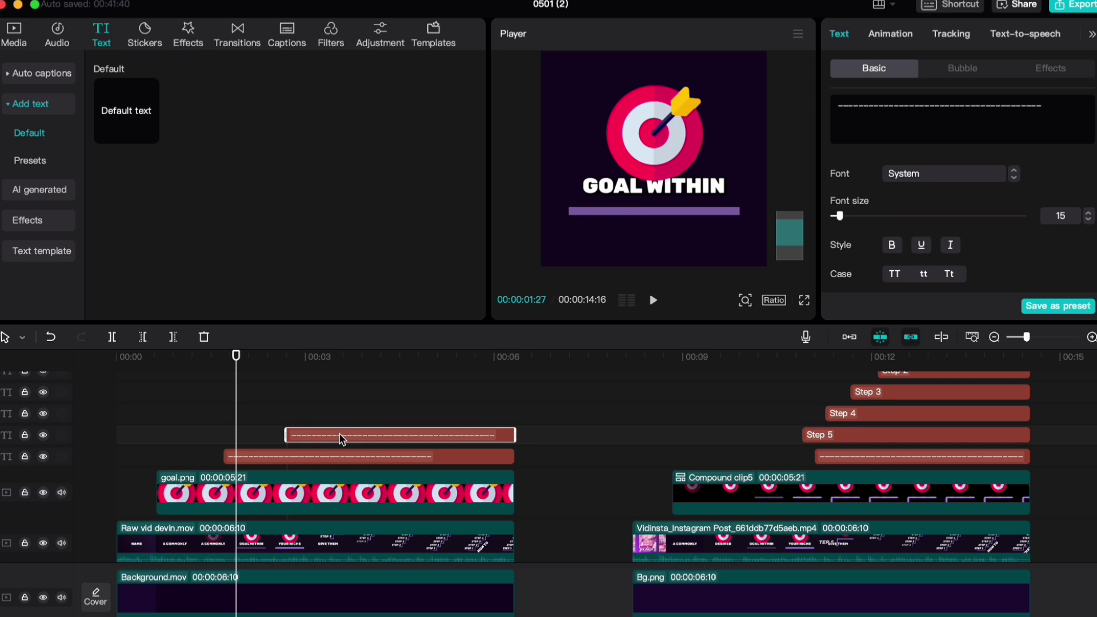
Step: Undo the ungrouping to restore the compound clip, and paste the copied vertical line at 00:00:03:07
left_click(317, 411)
scroll(42, 543, "down", 2)
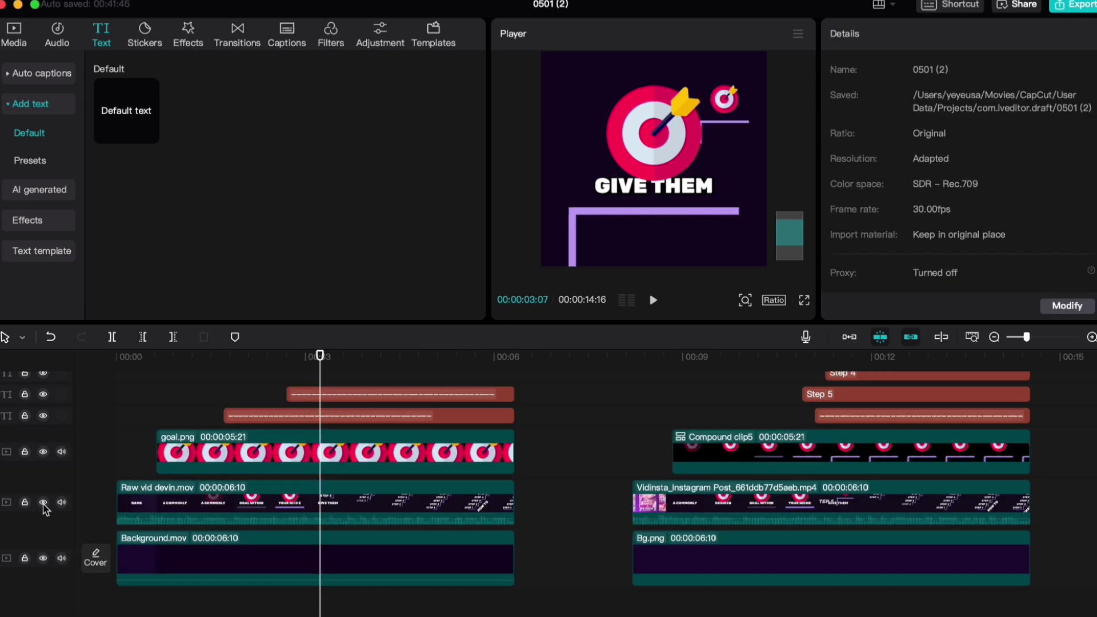
left_click(43, 502)
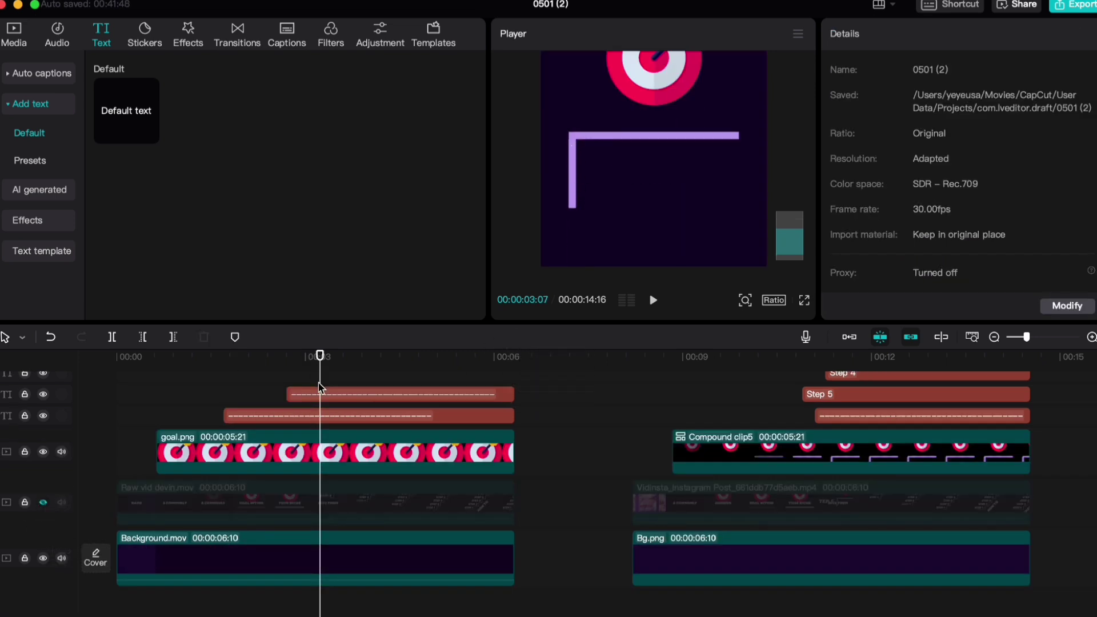
scroll(379, 410, "up", 1)
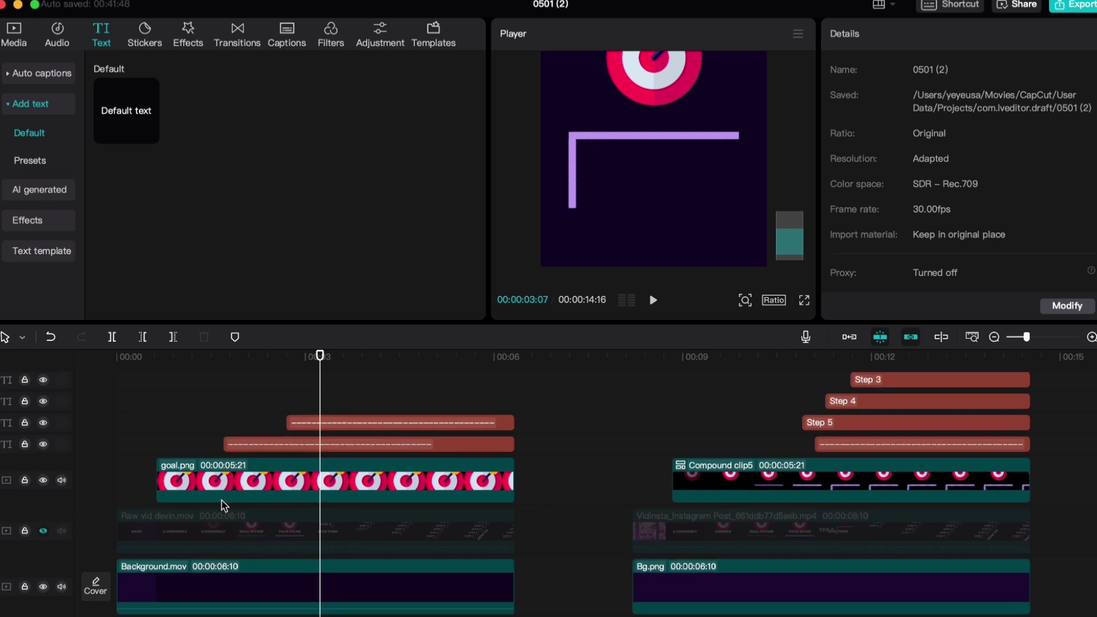
key("ctrl+z")
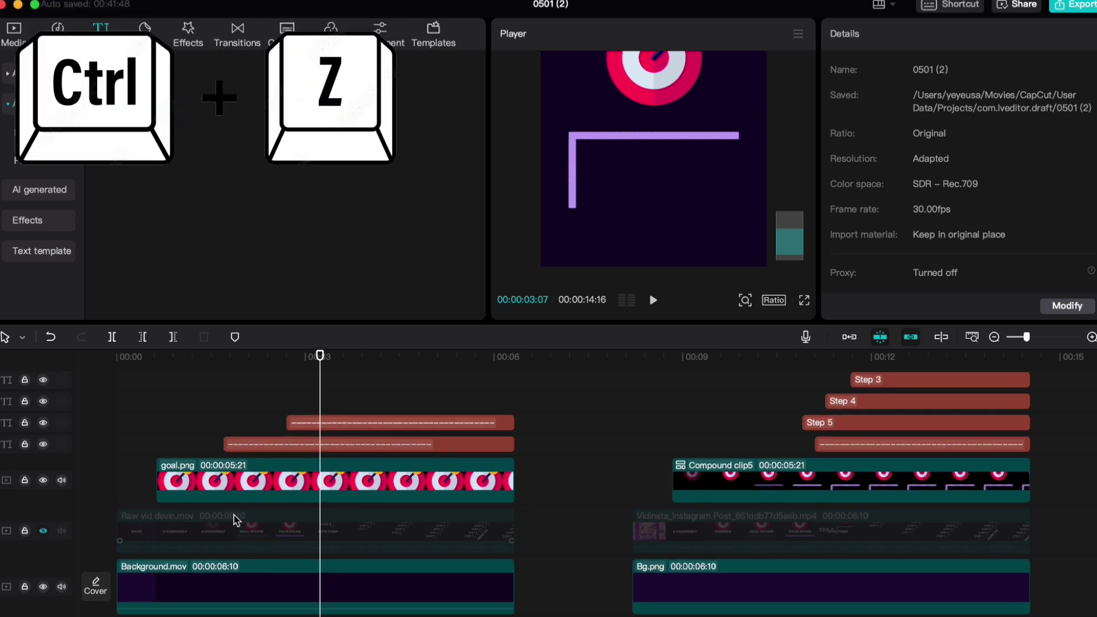
key("ctrl+z")
key("ctrl+z")
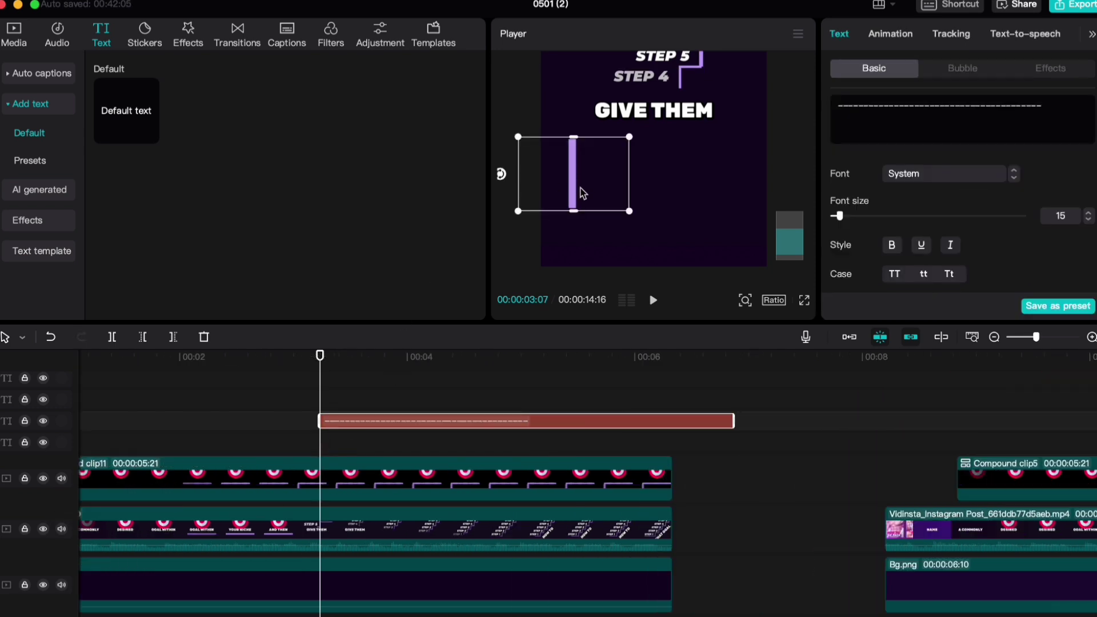
Step: Set the pasted line's plane rotation to 0° to make it horizontal
scroll(379, 448, "left", 2)
scroll(380, 447, "down", 2)
scroll(992, 190, "down", 8)
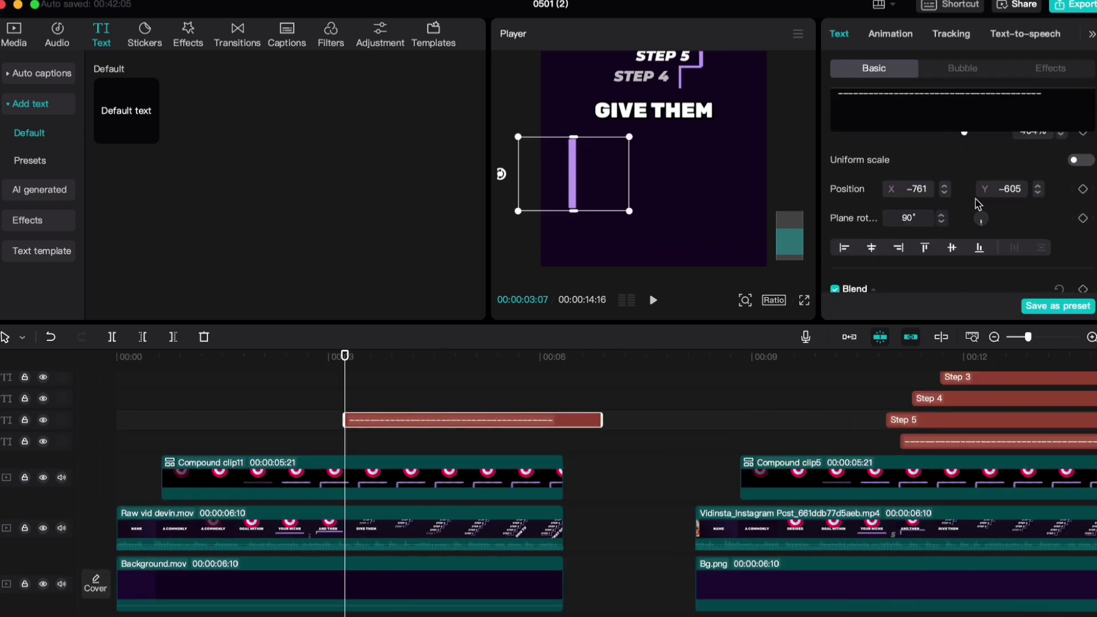
scroll(976, 199, "down", 1)
key("ctrl+z")
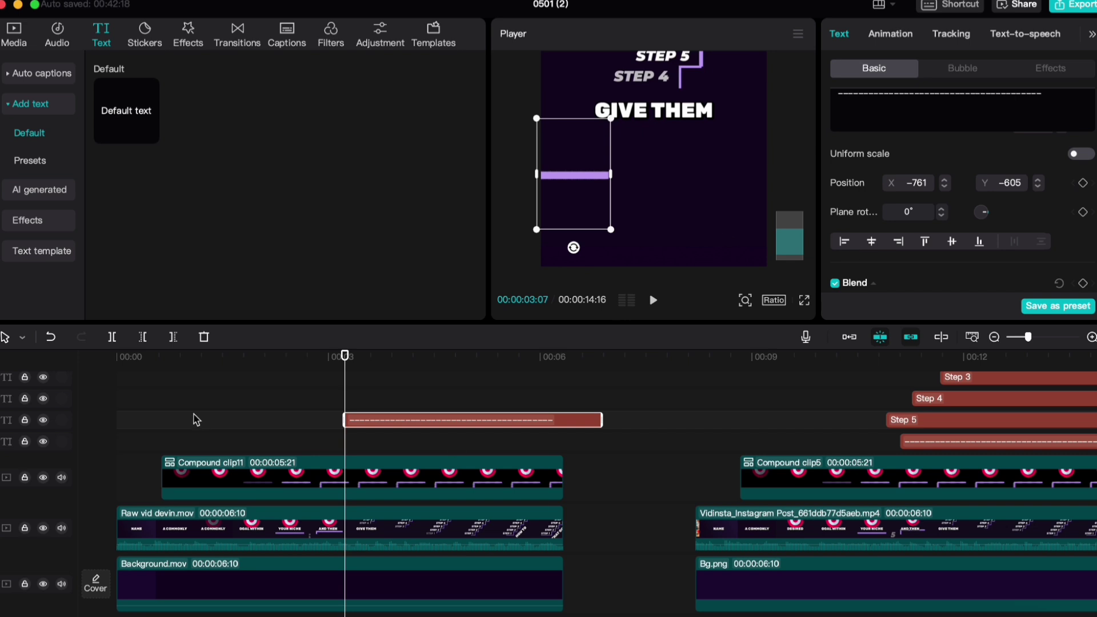
Step: Using the raw video as reference, shift the pasted line clip to start at 00:00:02:27 and end with the compound clip
left_click(166, 409)
left_click(43, 528)
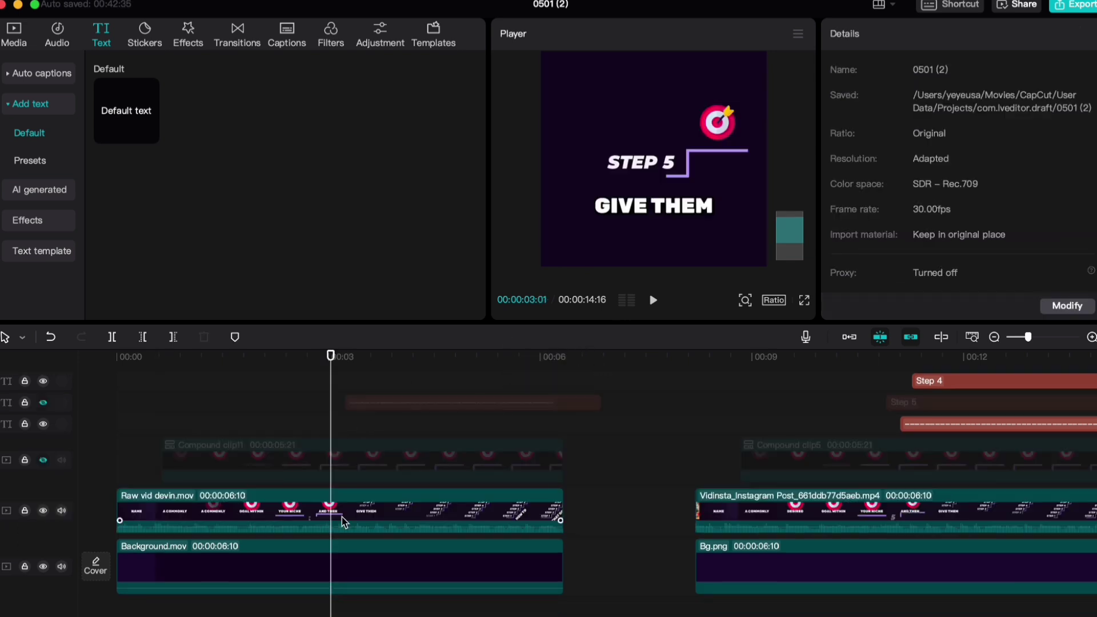
key("Left")
key("Left")
key("Left")
key("Left")
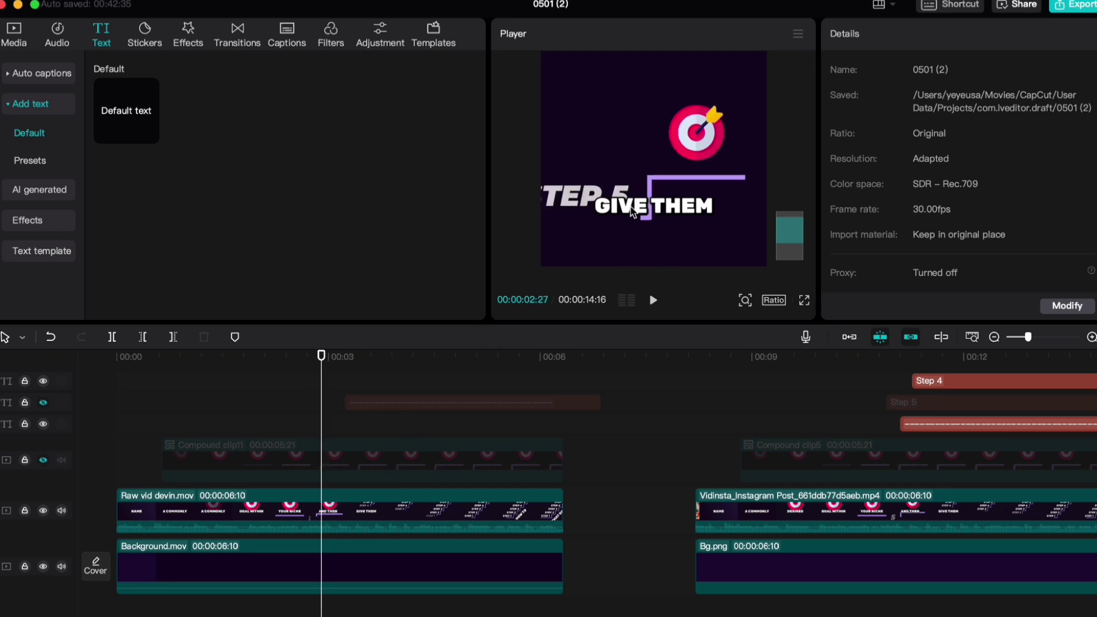
scroll(453, 409, "up", 2)
left_click_drag(373, 404, 345, 406)
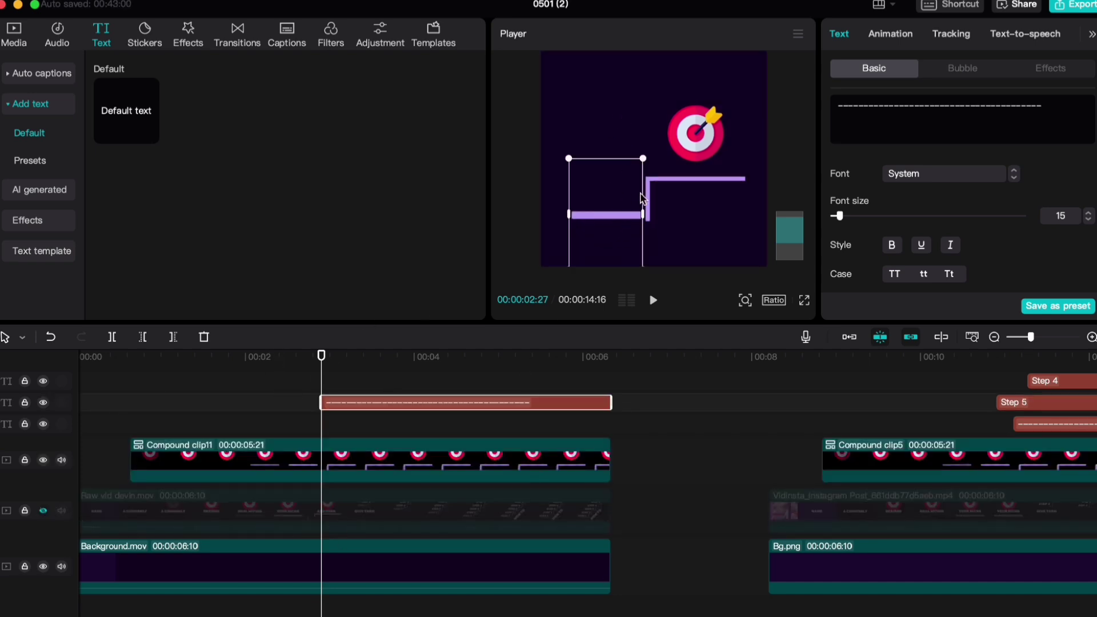
Step: Set the pasted line's scale width to 36% and scale height to 235%
scroll(846, 217, "down", 5)
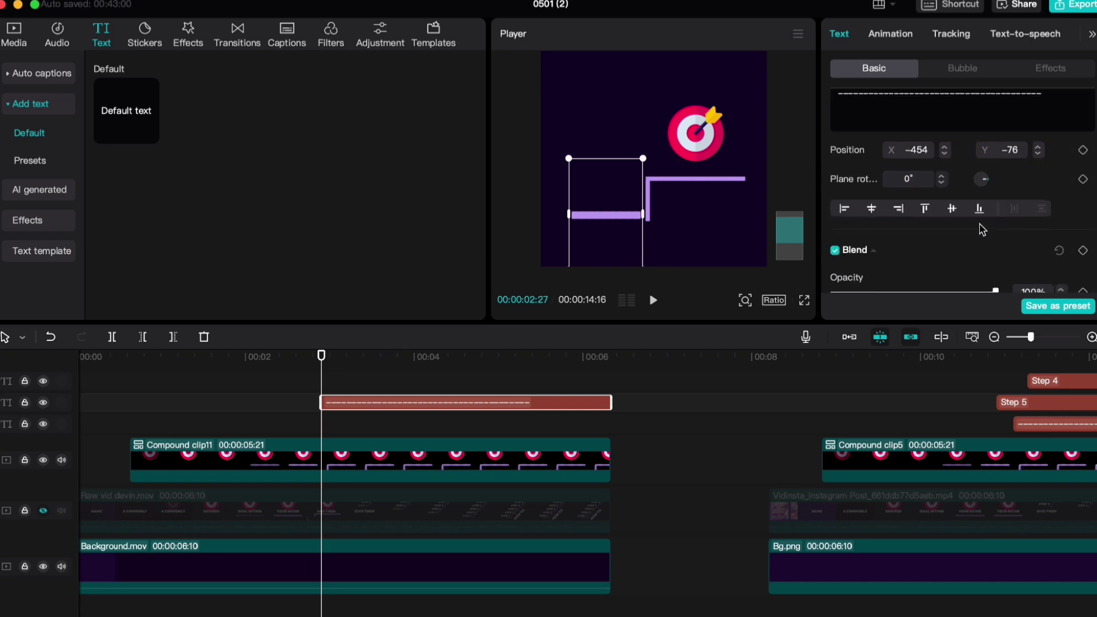
scroll(892, 247, "down", 2)
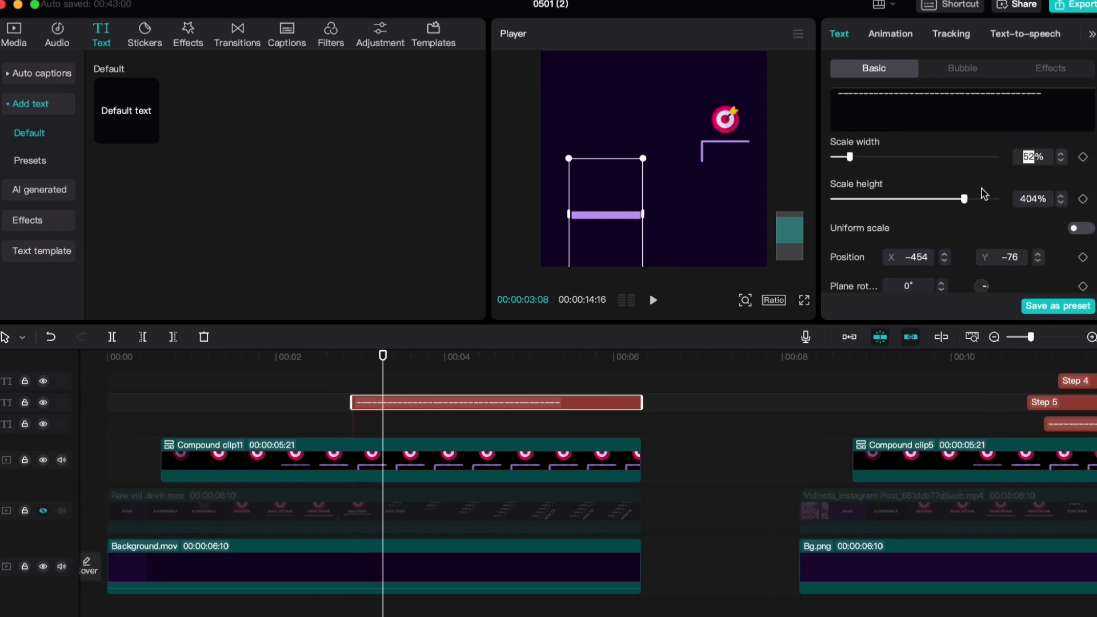
type("36")
key("Return")
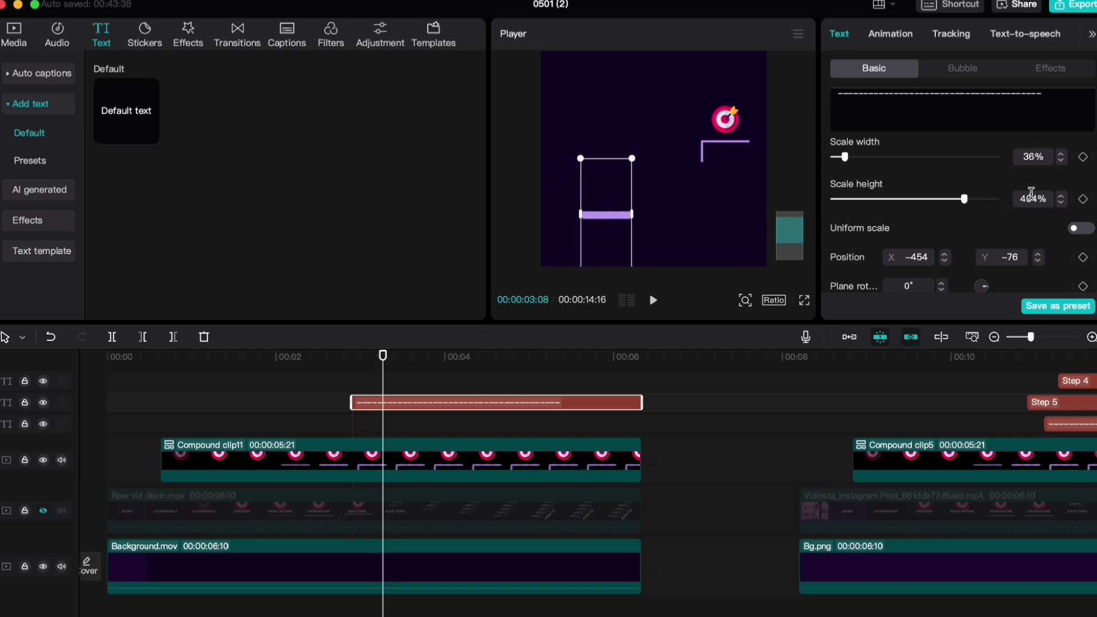
left_click(1031, 197)
type("235")
key("Return")
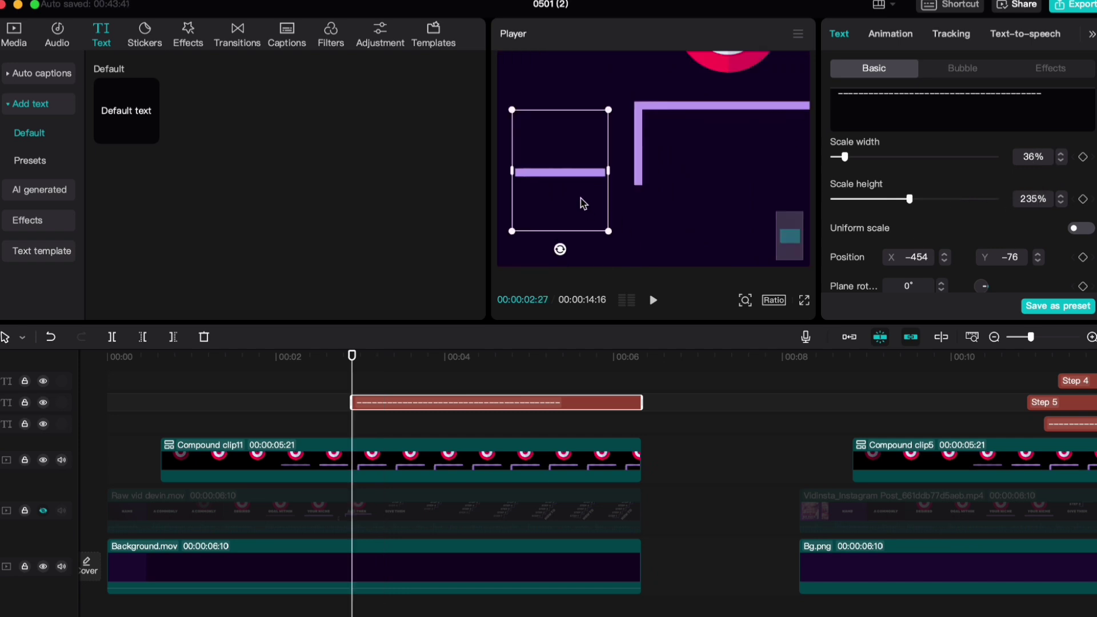
Step: Join the pasted line to the lower end of the vertical line at about X -304, Y -120
left_click_drag(581, 199, 610, 208)
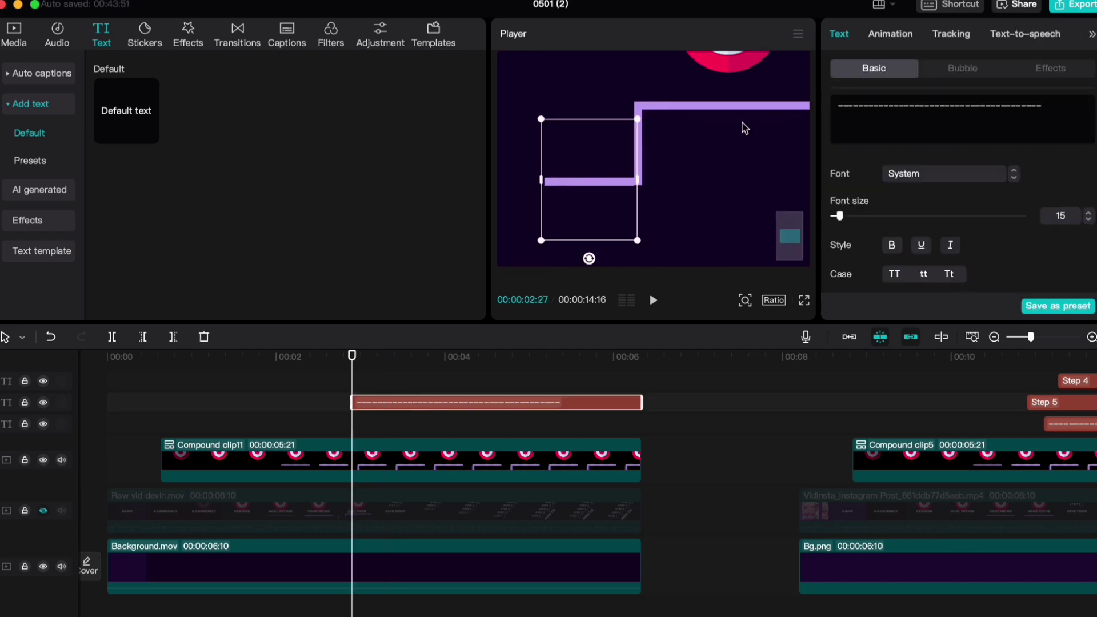
scroll(1050, 250, "down", 5)
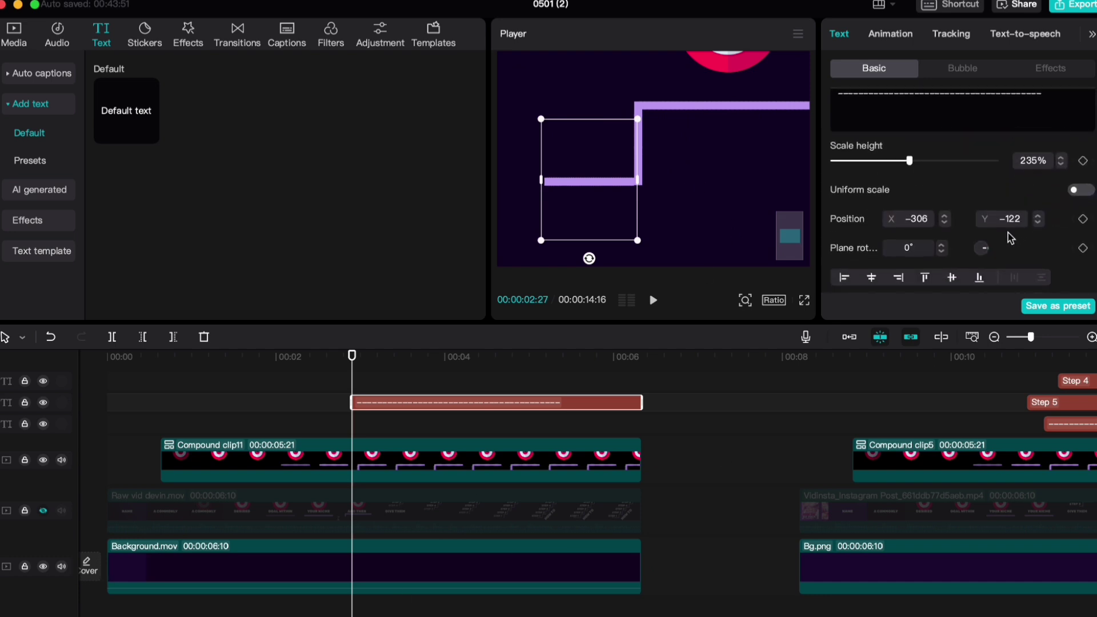
left_click(442, 383)
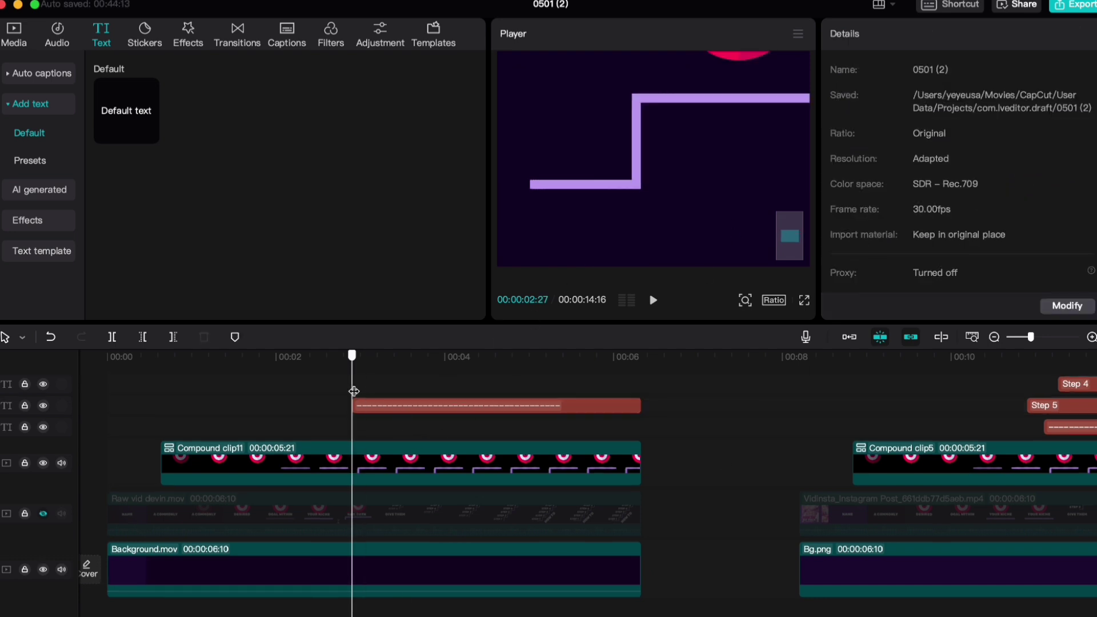
Step: Turn on uniform scale for the pasted line and add position and scale keyframes at 00:00:02:27
left_click(373, 405)
scroll(954, 206, "down", 4)
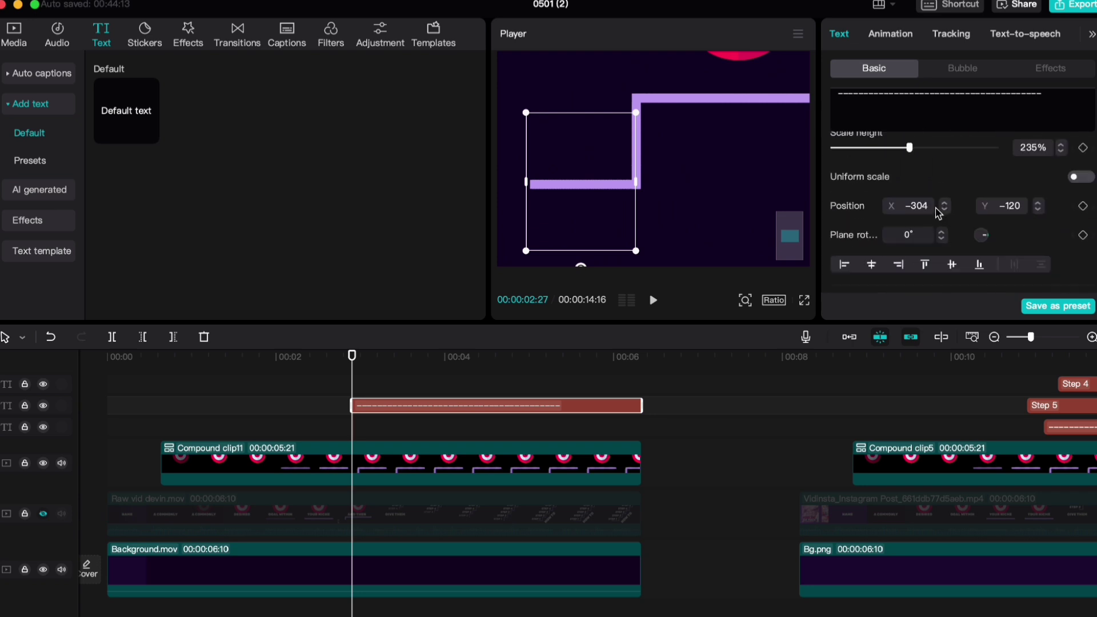
scroll(937, 208, "up", 1)
left_click(1081, 228)
scroll(1044, 206, "up", 3)
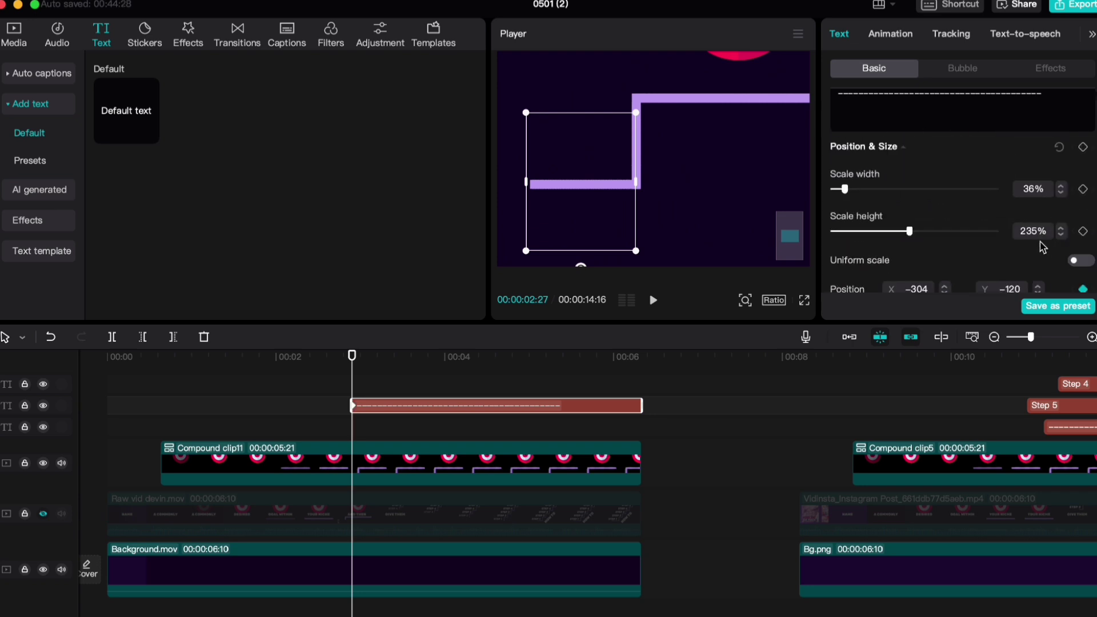
scroll(1007, 222, "down", 1)
left_click(1084, 238)
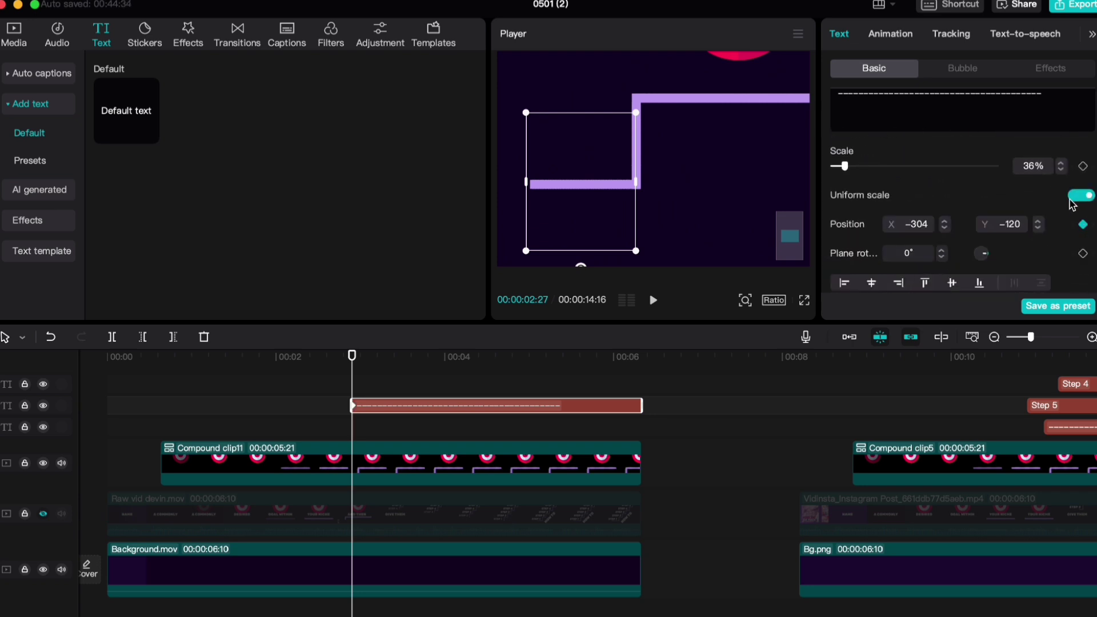
left_click(1084, 166)
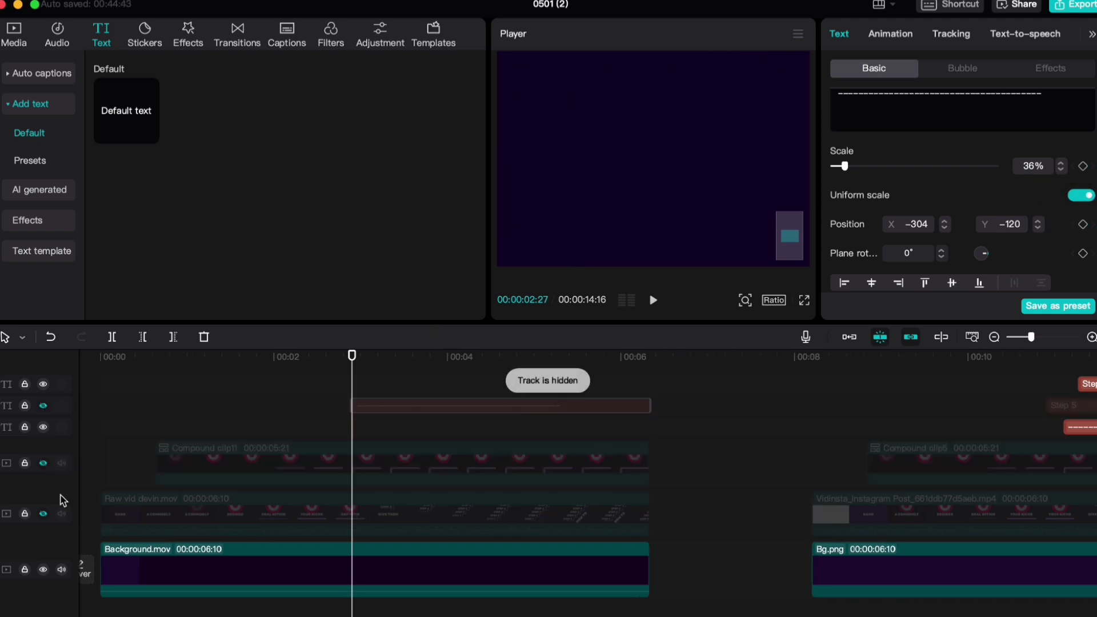
Step: Find 00:00:03:02 on the raw video alone, and hide the raw video again with the line and compound clip tracks shown
scroll(231, 508, "down", 1)
left_click(43, 501)
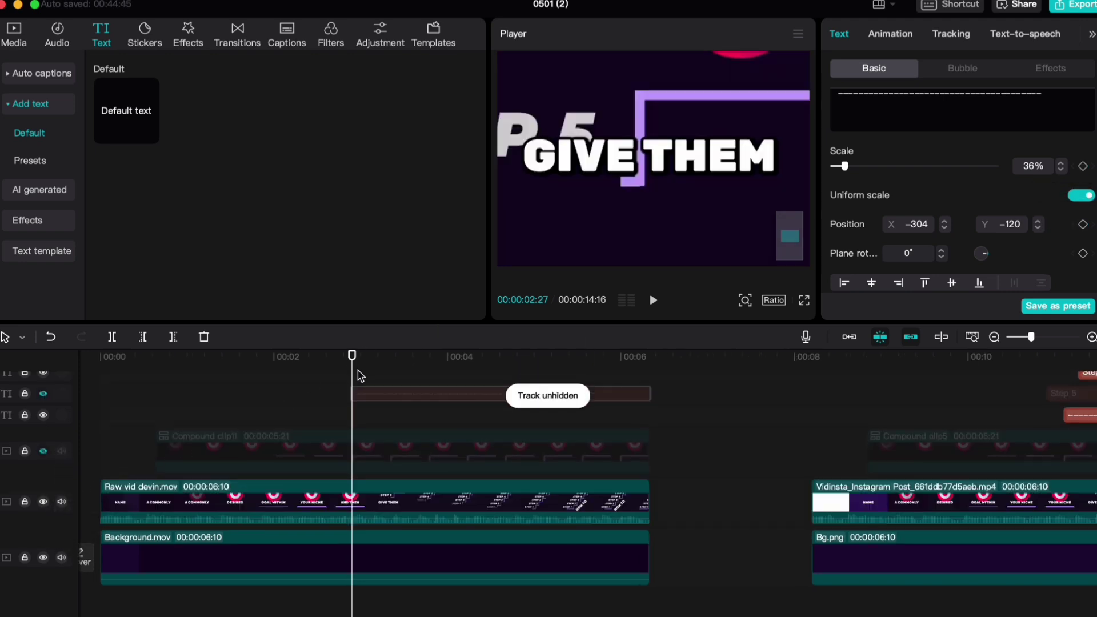
left_click_drag(355, 357, 366, 357)
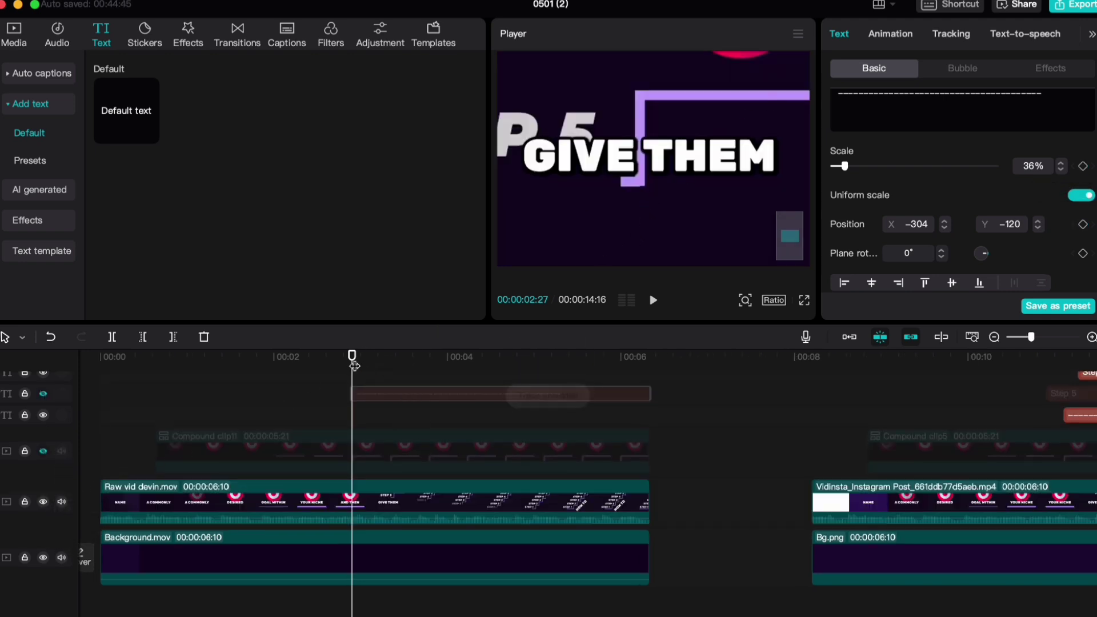
key("Right")
key("Left")
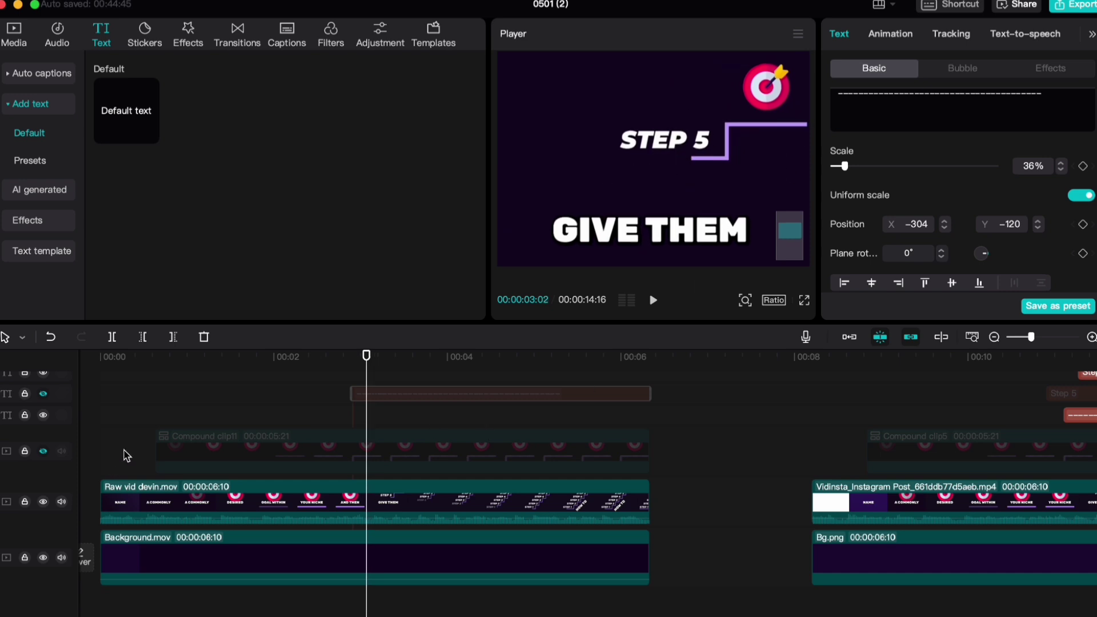
key("super+plus")
key("super+plus")
key("super+plus")
left_click(42, 451)
left_click(43, 502)
left_click(42, 393)
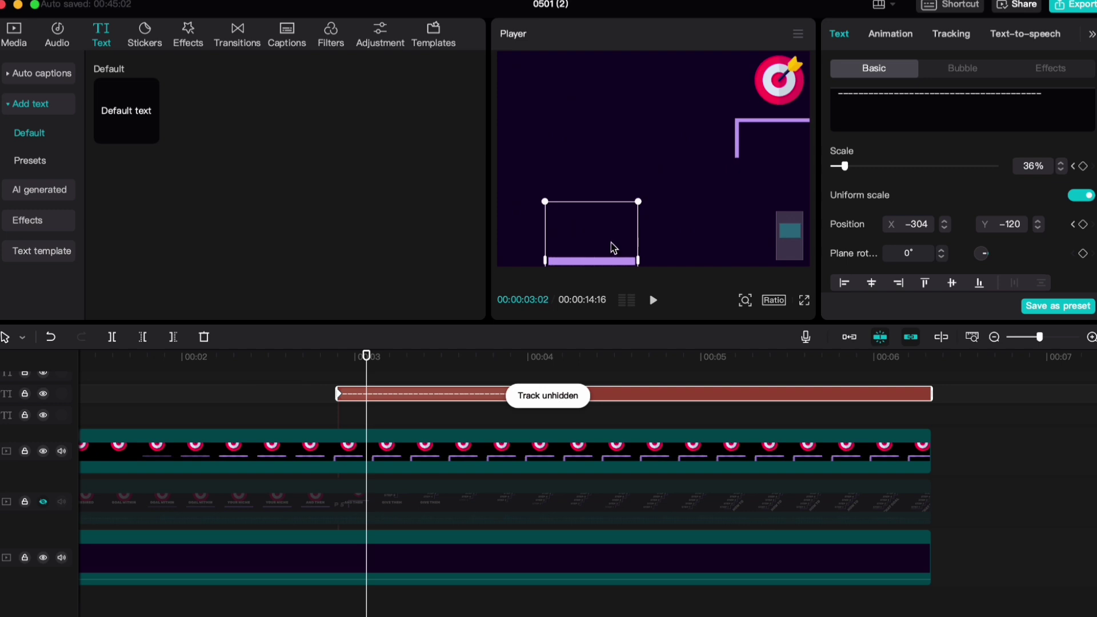
Step: At 00:00:03:02, scale the pasted line to 17% and move it to about X 333, Y 440 against the vertical line
scroll(1029, 214, "up", 2)
left_click(1031, 209)
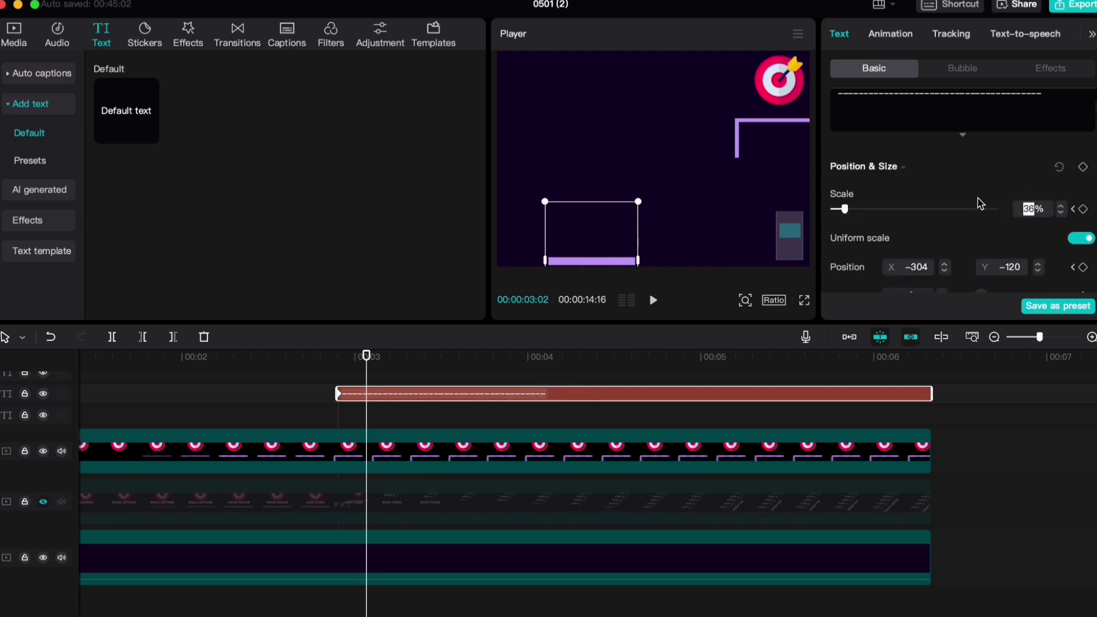
key("BackSpace")
type("17")
key("Return")
left_click_drag(605, 234, 737, 161)
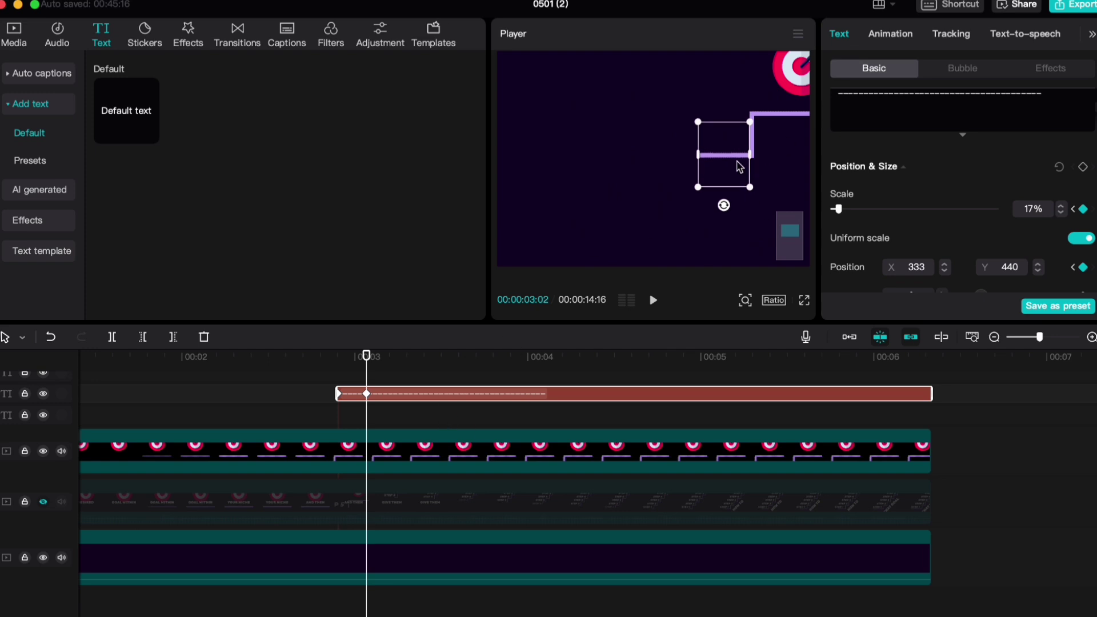
left_click(719, 163)
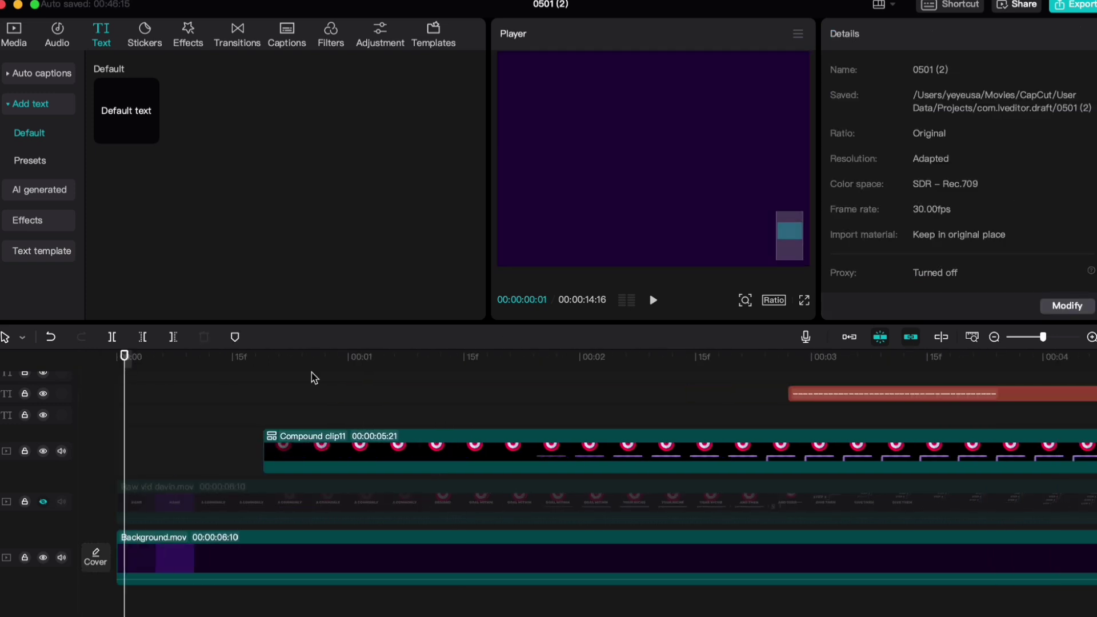
Step: Play back the staircase line animation and turn the pasted line clip into its own compound clip
left_click(395, 374)
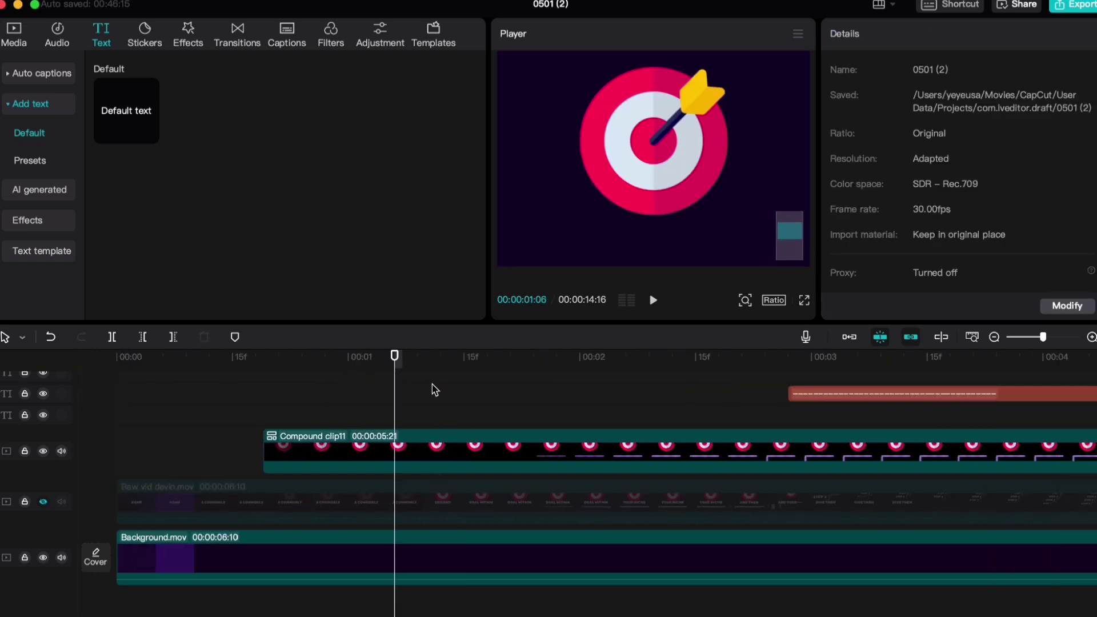
key("space")
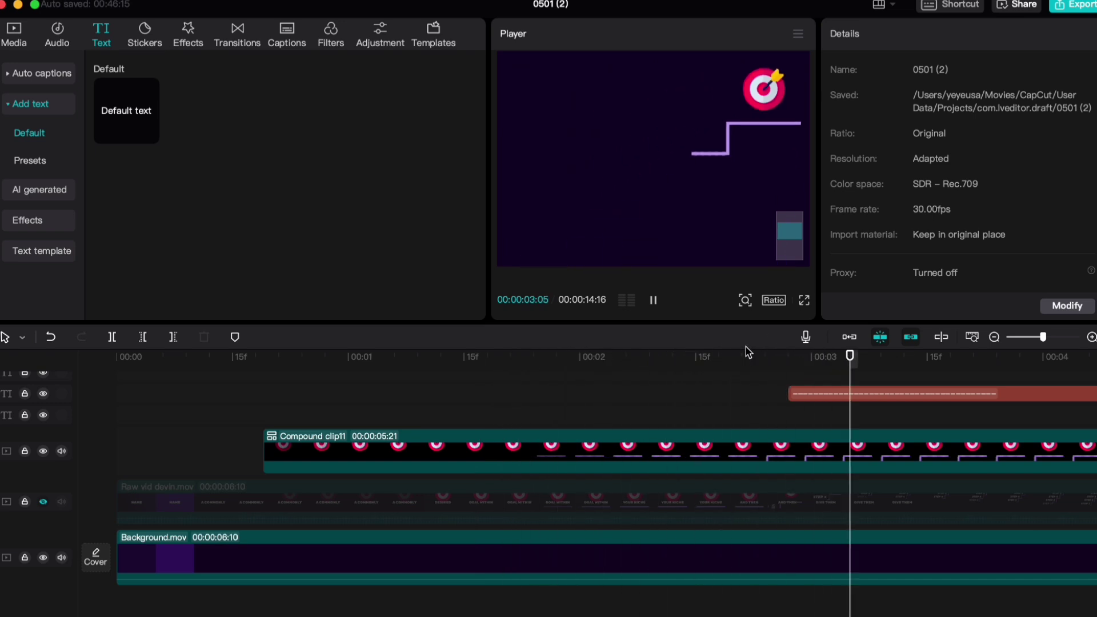
right_click(611, 395)
left_click(676, 563)
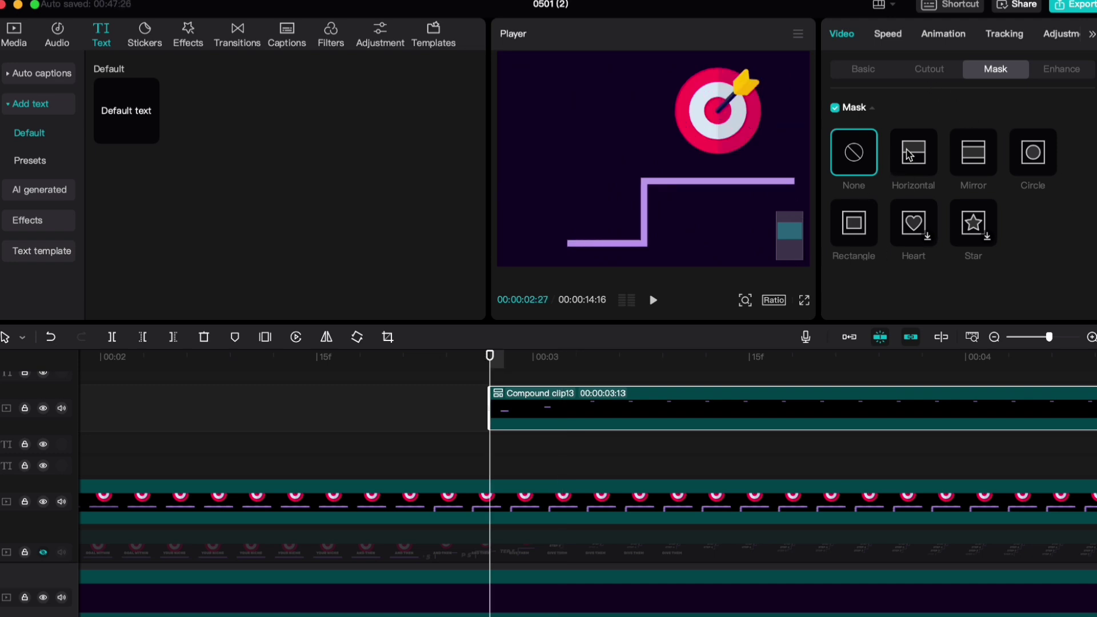
Step: Apply a Horizontal mask rotated 90° to the line's compound clip and keyframe its position at X -58, Y 11 at 00:00:02:27
left_click(909, 154)
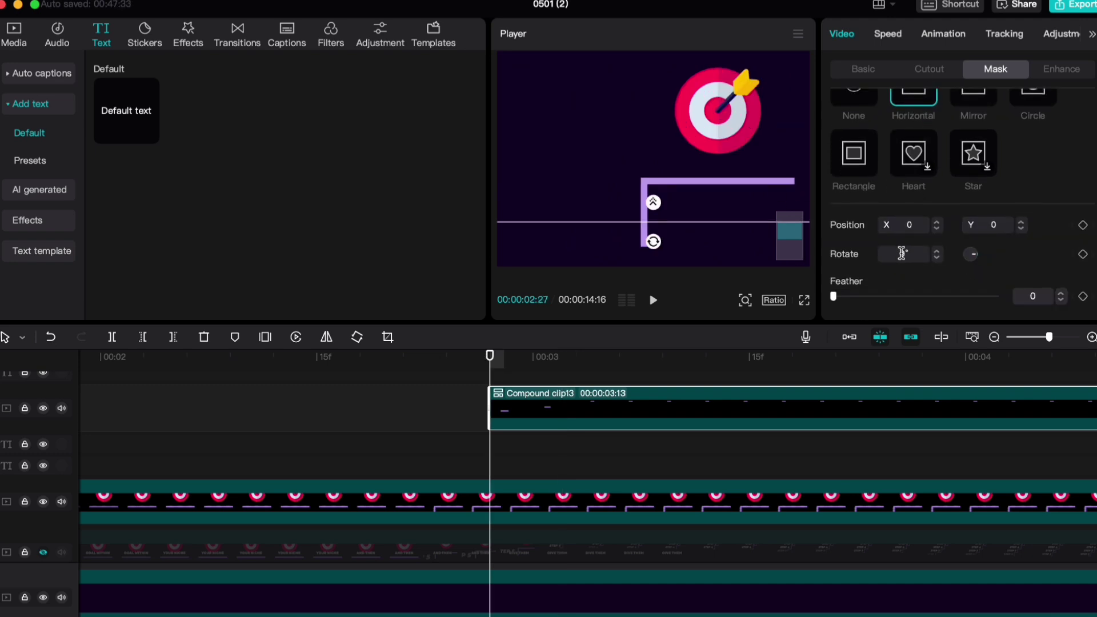
key("Return")
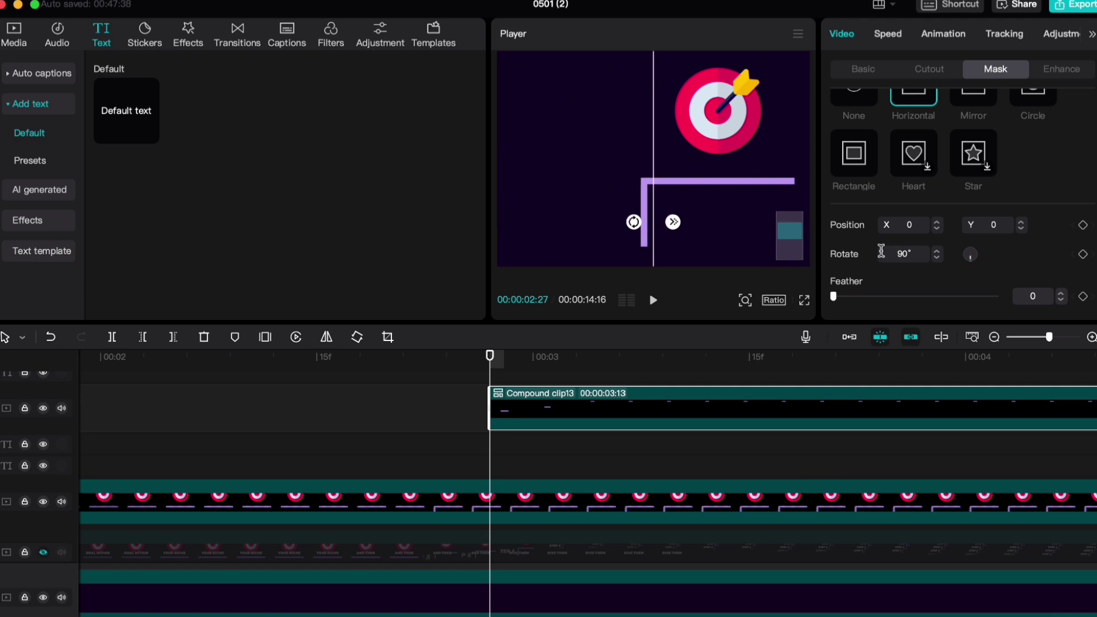
left_click_drag(653, 162, 638, 162)
left_click(1083, 225)
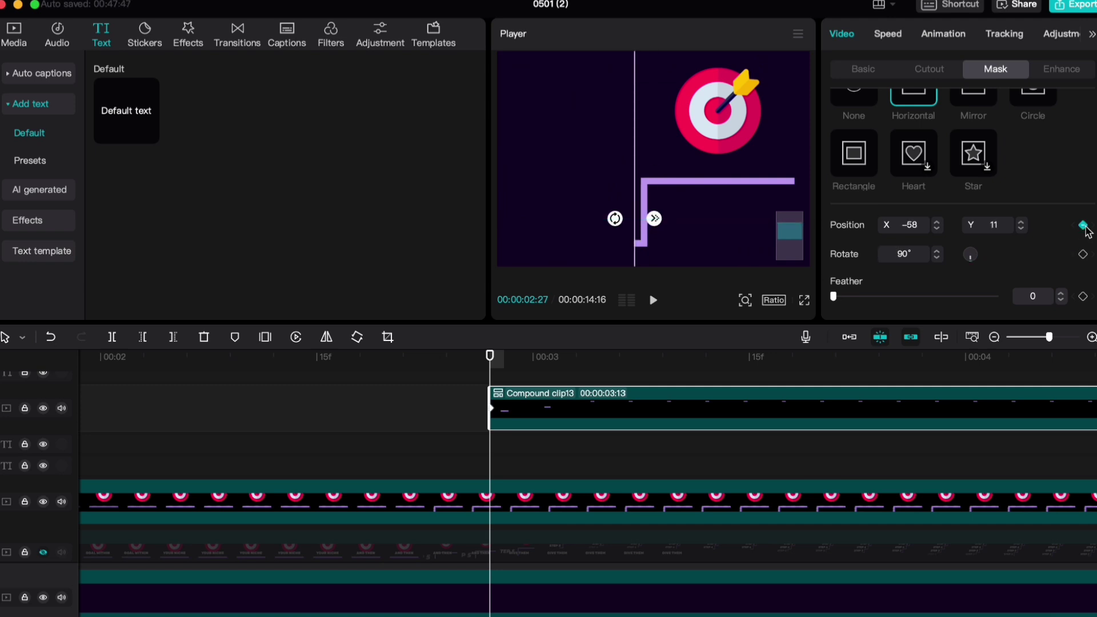
Step: Play back the masked line reveal and review the raw video's staircase up to 00:00:03:21
scroll(553, 423, "down", 3)
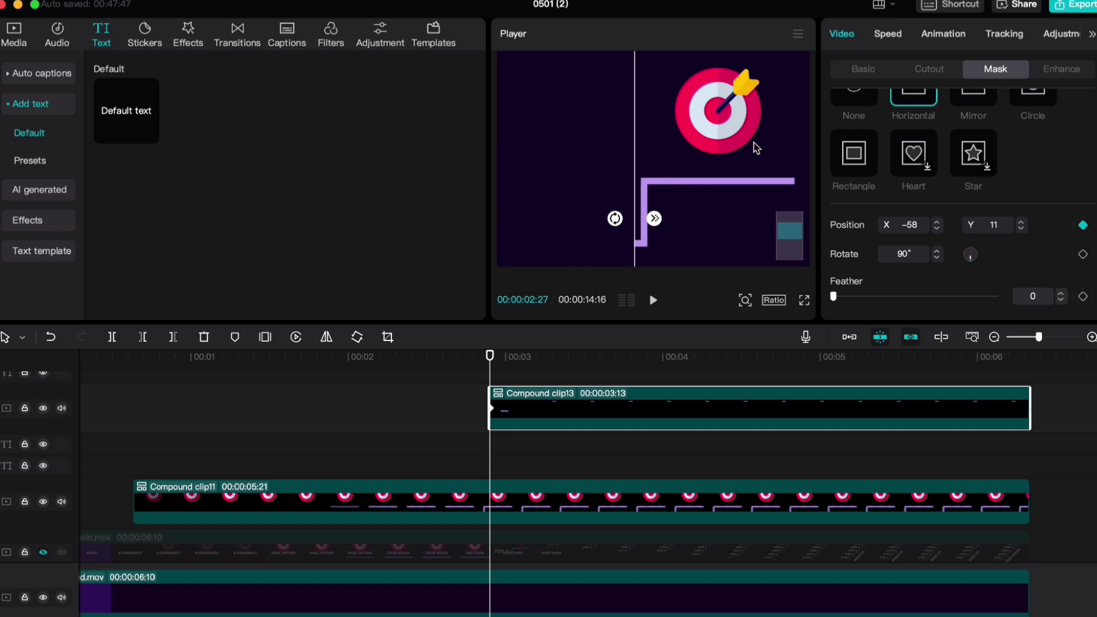
scroll(435, 374, "down", 2)
key("space")
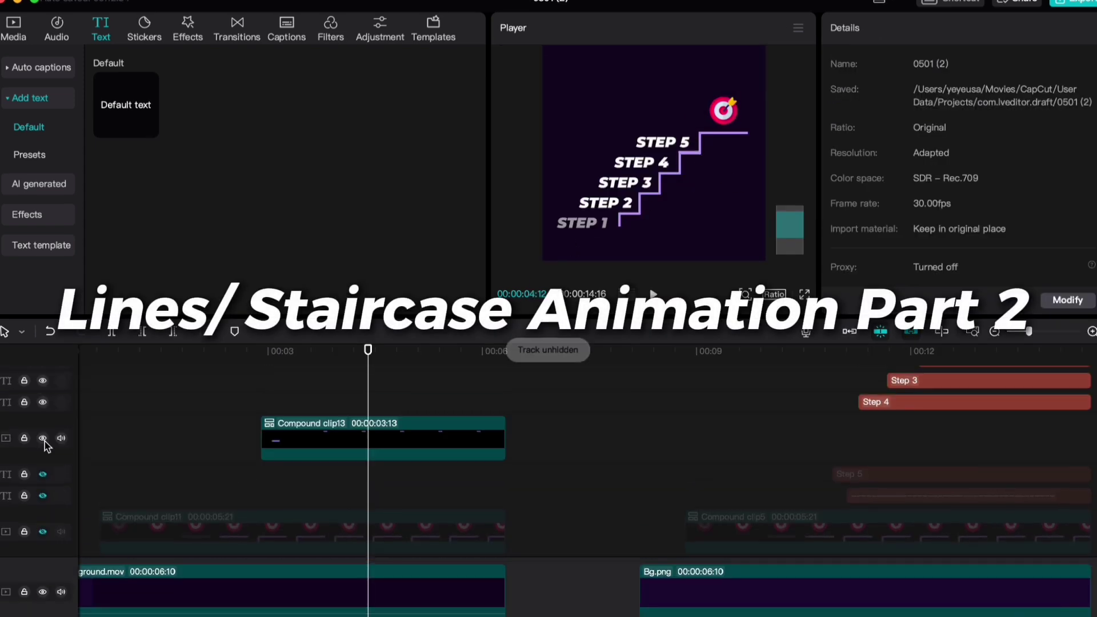
scroll(240, 452, "down", 1)
left_click_drag(285, 371, 318, 372)
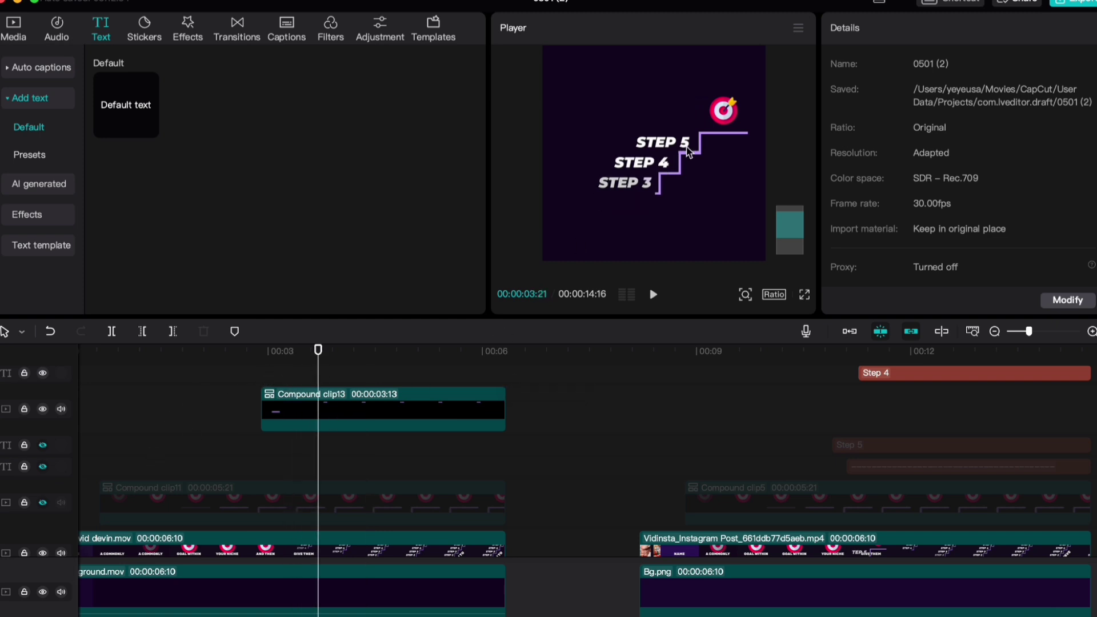
Step: Break Compound clip13 open to copy its dash-text line, restore the compound clip, and paste the line at 00:00:02:27
right_click(343, 418)
left_click(377, 421)
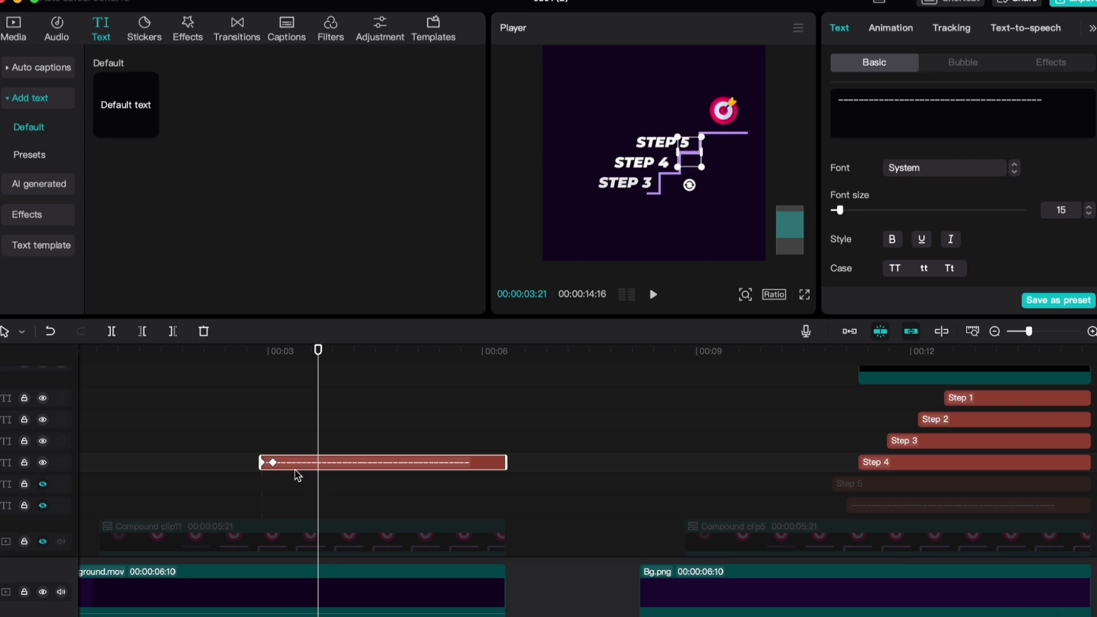
key("ctrl+c")
key("ctrl+z")
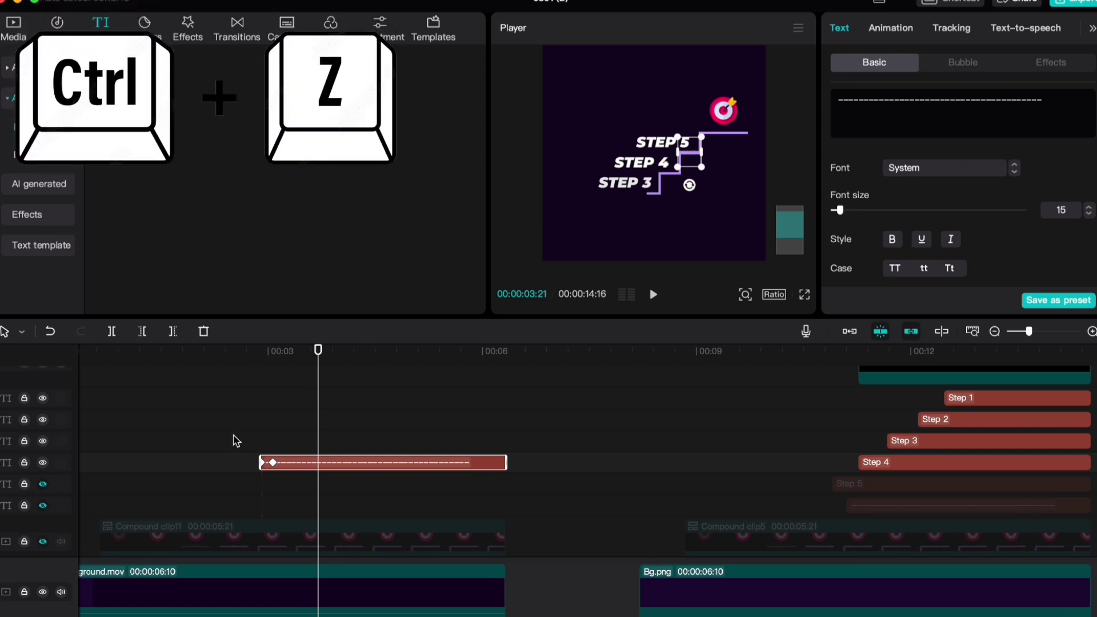
key("ctrl+z")
left_click(258, 426)
key("ctrl+v")
scroll(299, 484, "up", 1)
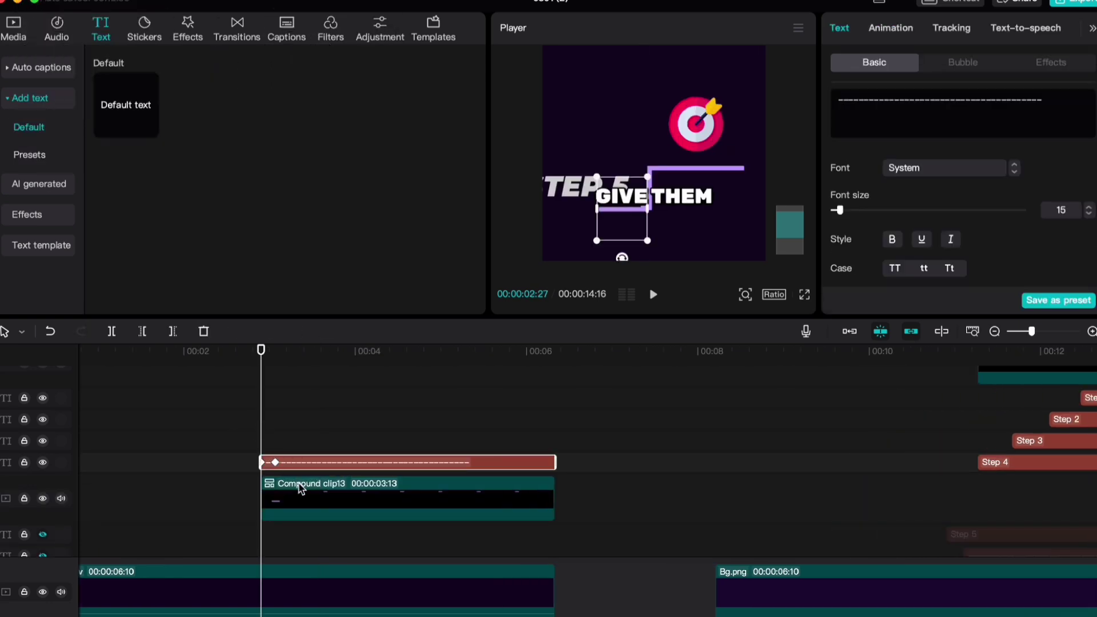
Step: At 00:00:03:02, clear the pasted line's keyframes and set its plane rotation to 90°
scroll(303, 485, "up", 2)
scroll(320, 451, "down", 2)
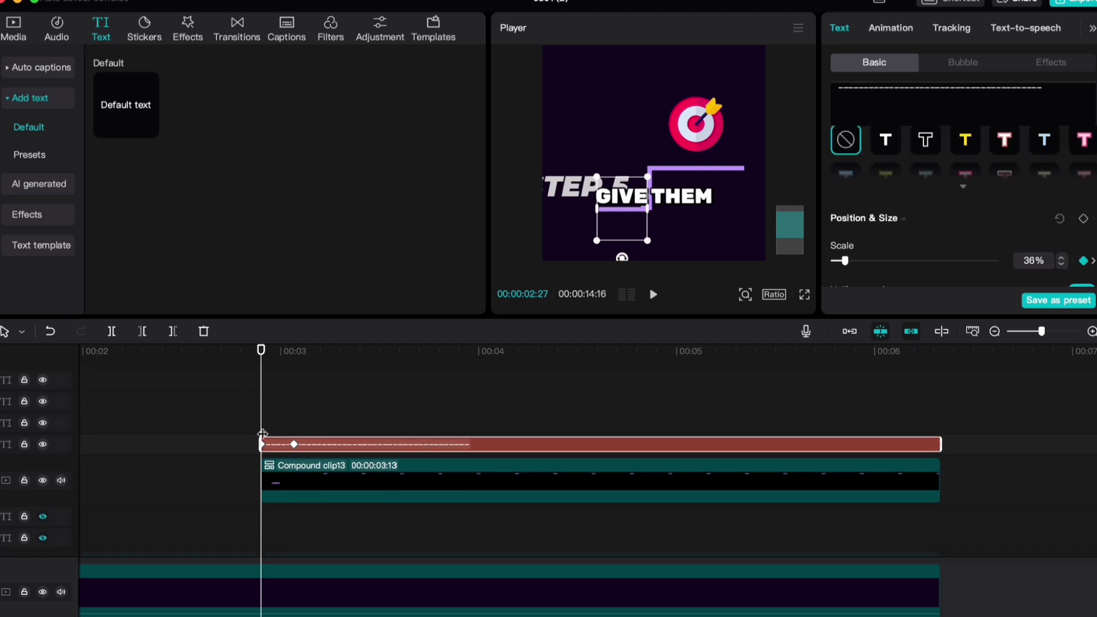
scroll(345, 460, "up", 1)
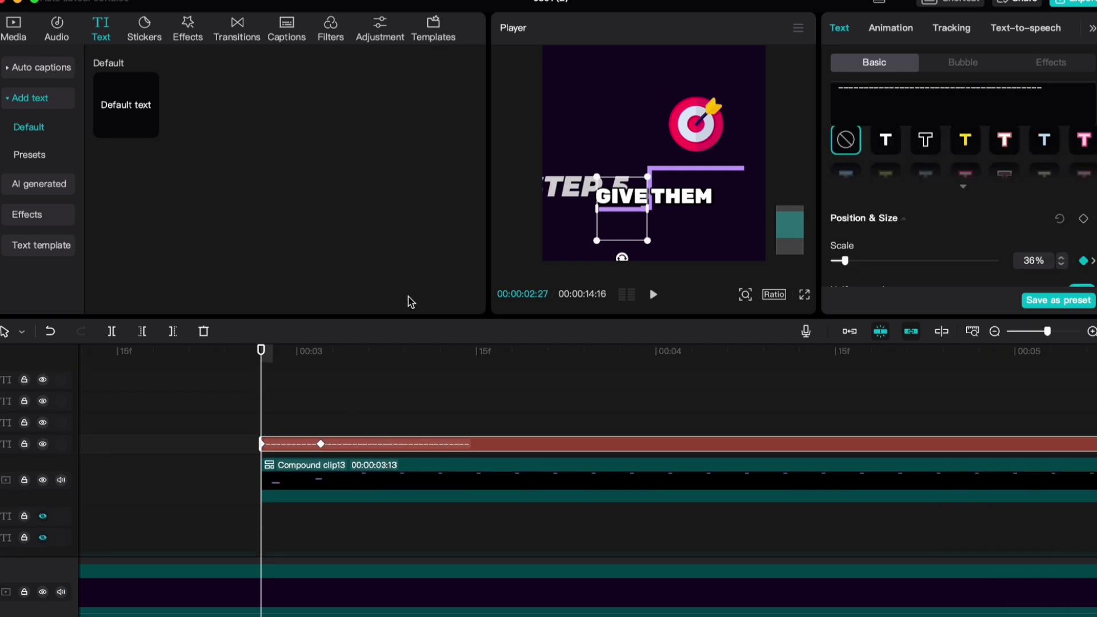
scroll(559, 371, "up", 1)
scroll(918, 247, "down", 3)
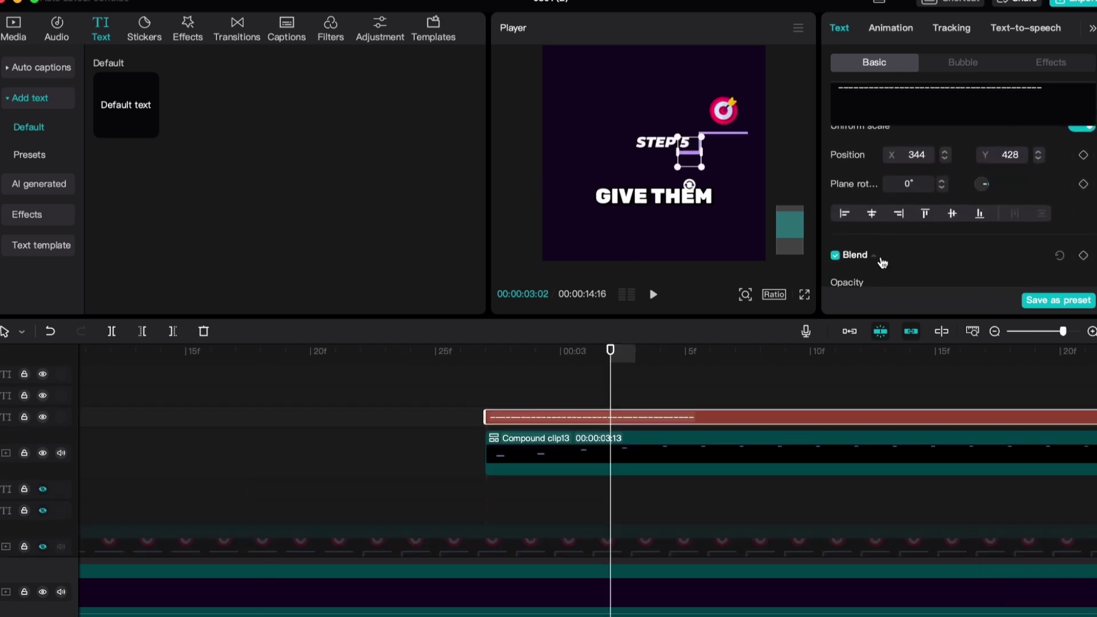
left_click(907, 182)
type("90")
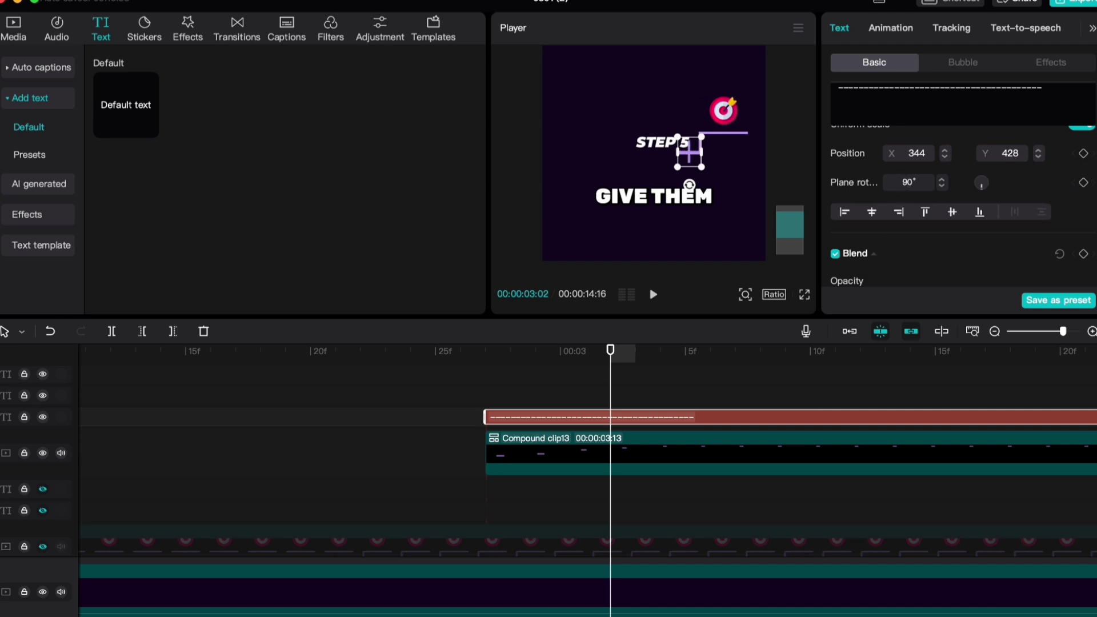
Step: Move the rotated line down so it hangs from the left end of the Step 5 tread, and hide the Compound clip13 track
scroll(744, 165, "up", 3)
left_click_drag(744, 165, 723, 198)
scroll(54, 514, "down", 3)
left_click(43, 495)
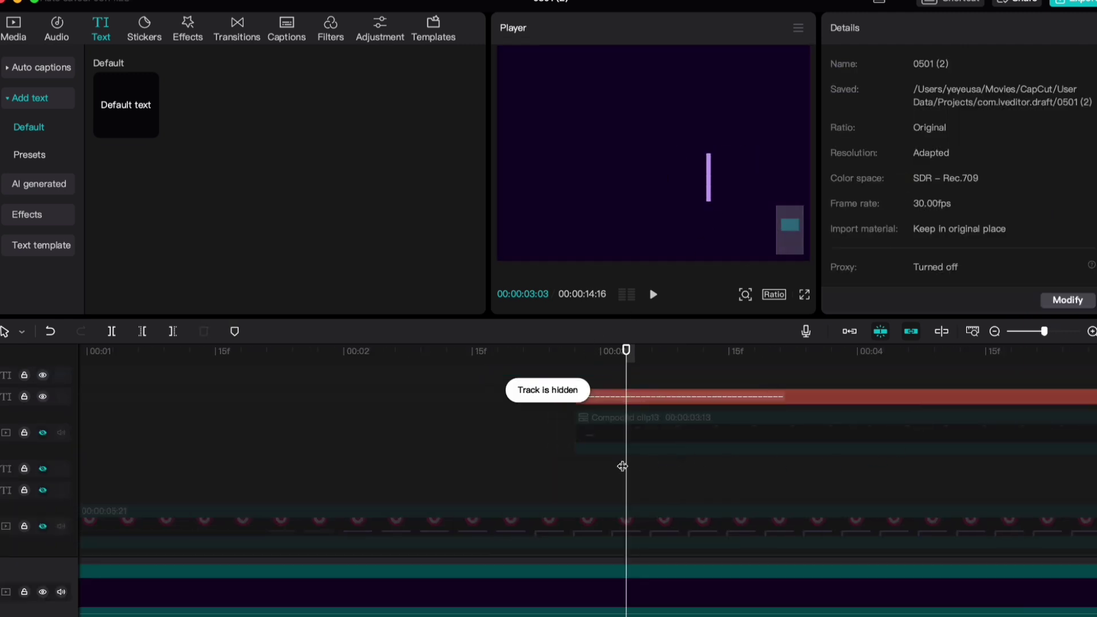
scroll(658, 448, "down", 3)
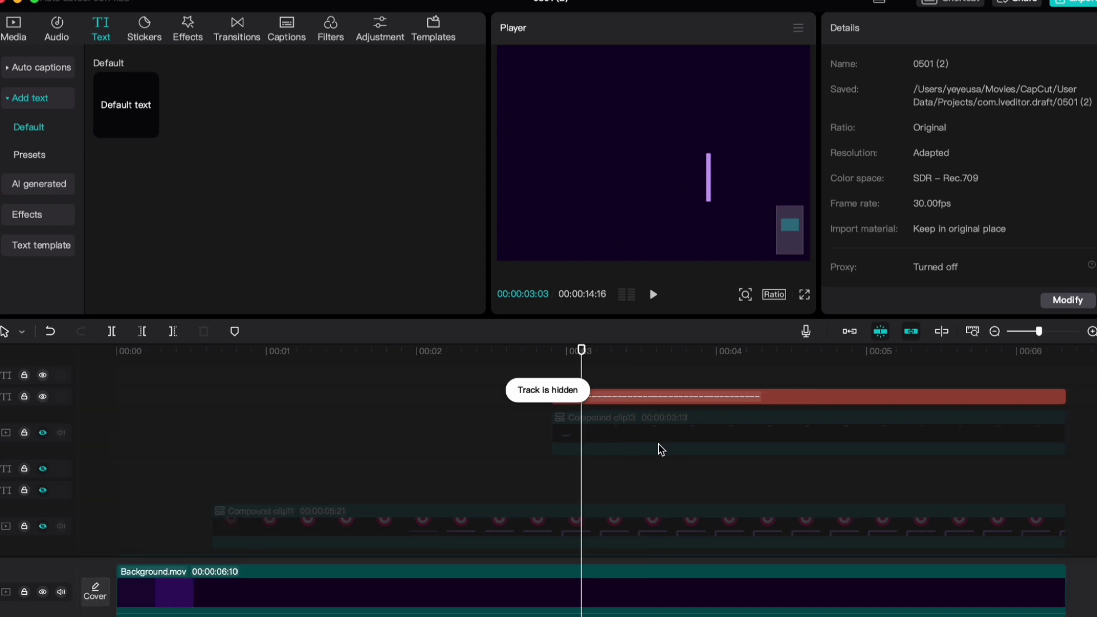
scroll(602, 470, "right", 2)
scroll(602, 471, "down", 2)
scroll(442, 510, "left", 3)
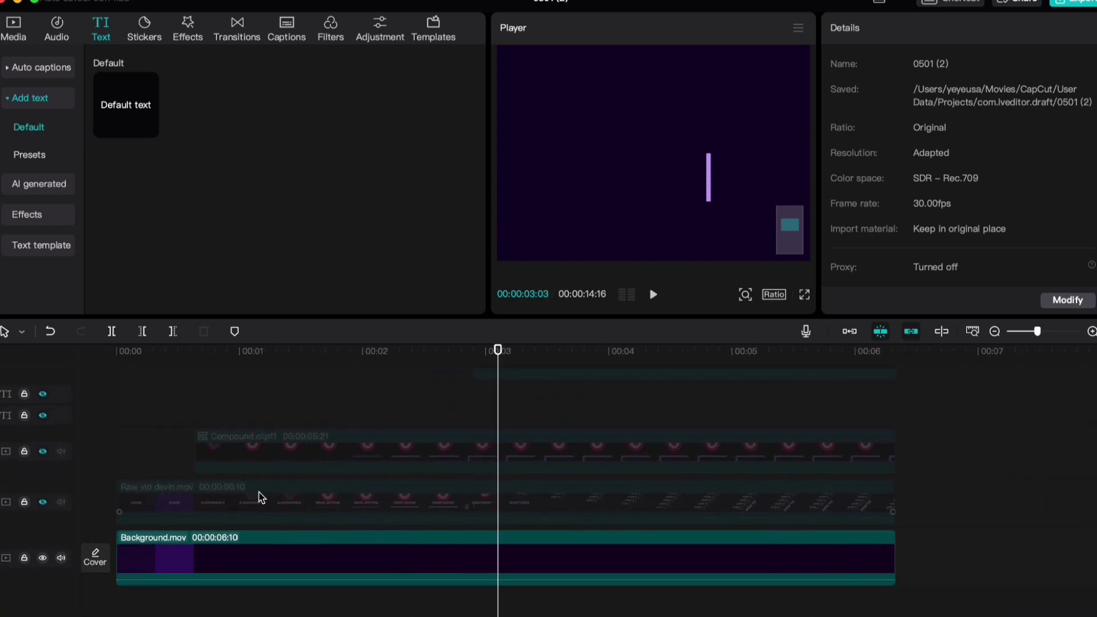
Step: Show the raw video with the vertical line hidden, and trim the line clip's start to 00:00:03:03
left_click(42, 502)
scroll(418, 469, "up", 3)
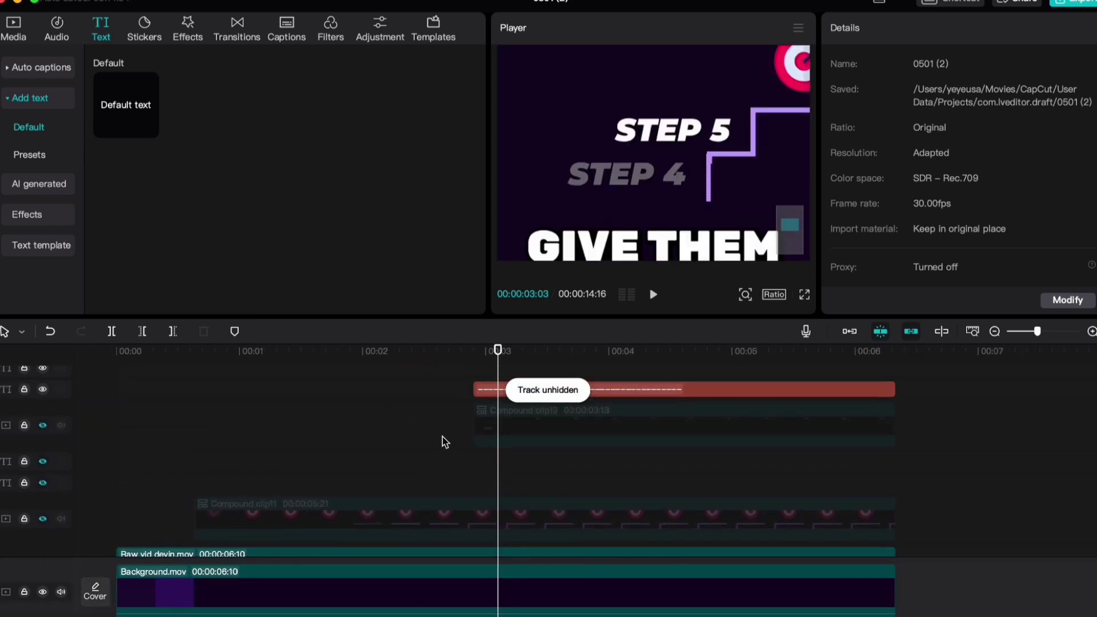
left_click(42, 389)
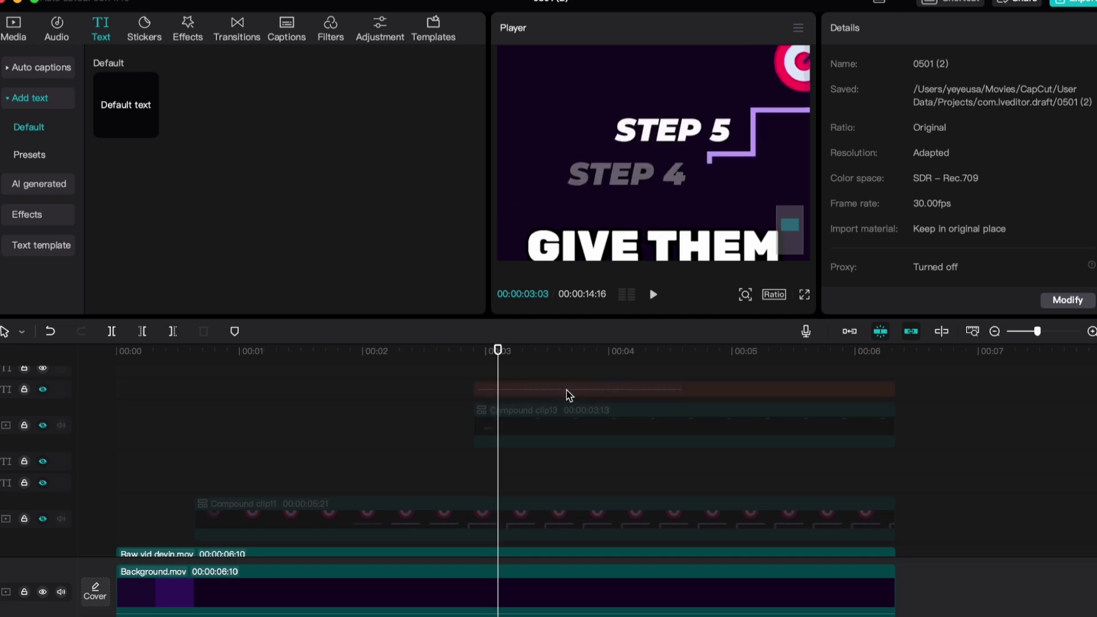
scroll(436, 482, "up", 2)
left_click(498, 391)
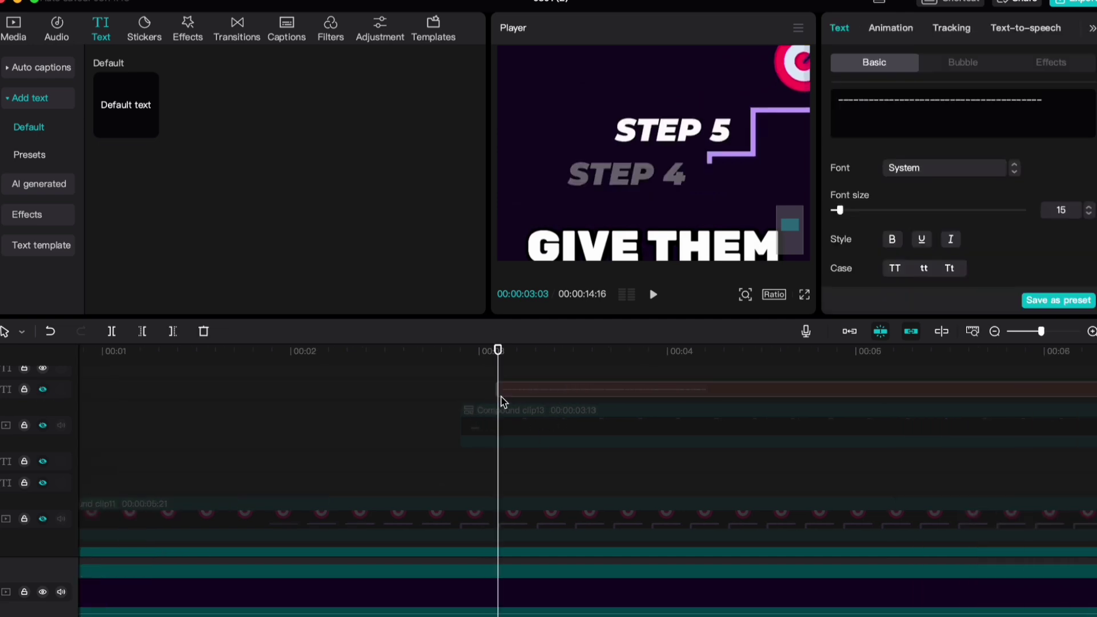
Step: Play the raw video on to 00:00:03:08 to find where the vertical line beside Step 4 is fully drawn
scroll(577, 414, "down", 1)
scroll(578, 413, "up", 1)
scroll(578, 414, "left", 1)
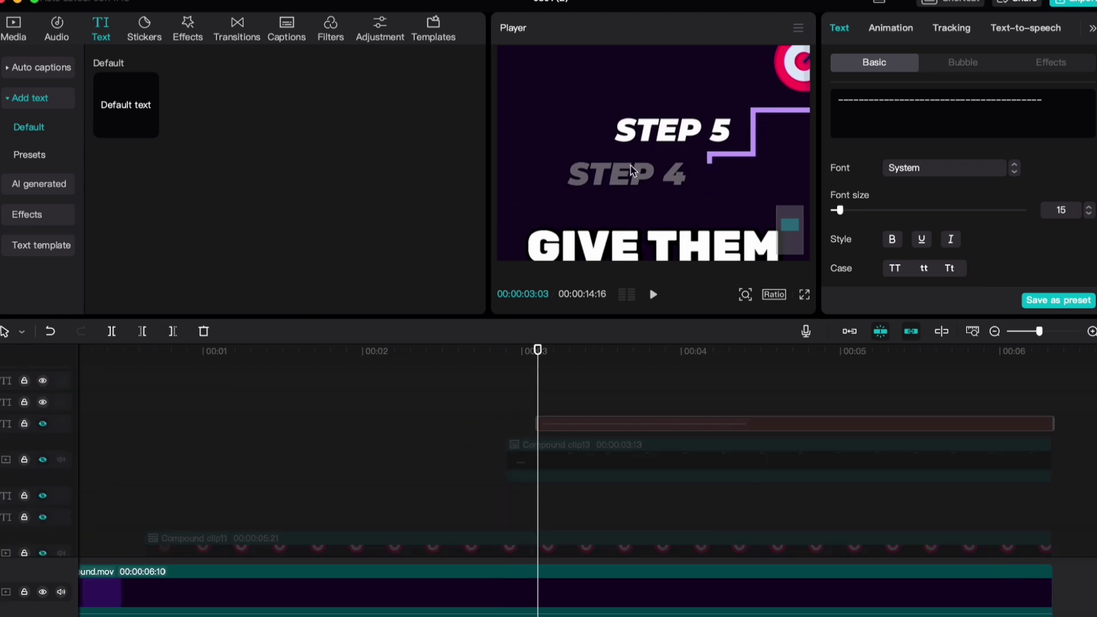
key("space")
key("space")
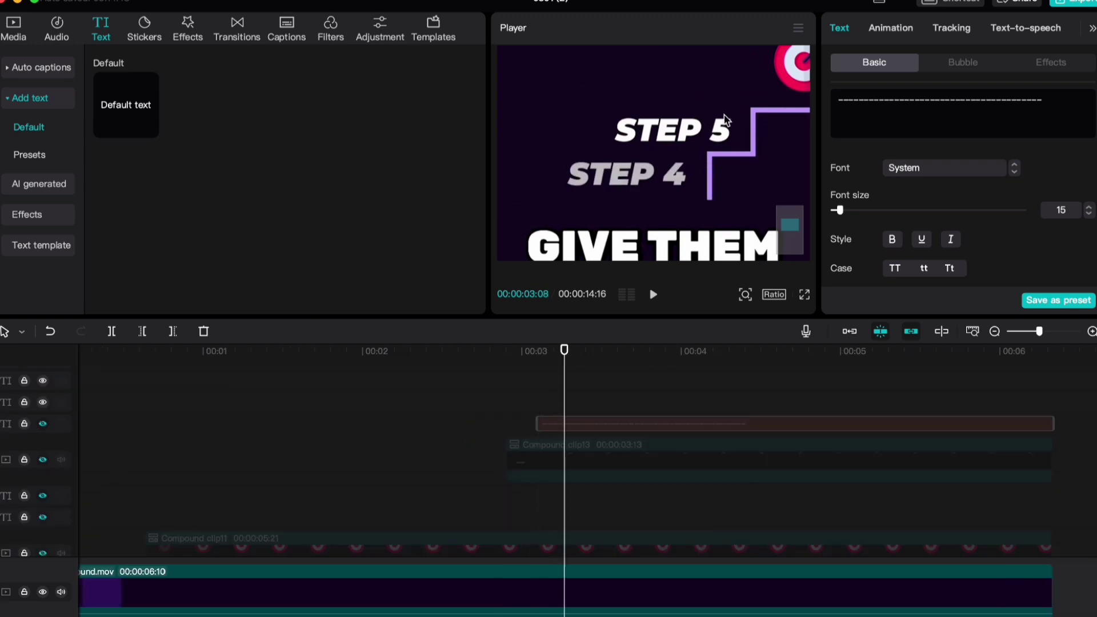
scroll(620, 455, "up", 2)
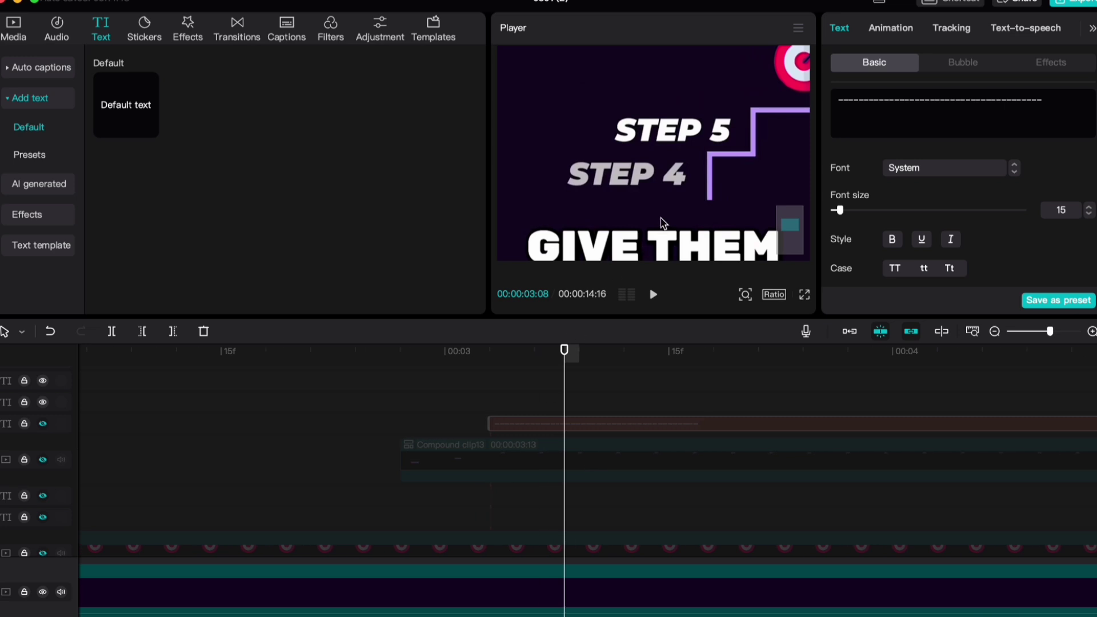
Step: Turn the vertical line clip into a compound clip and apply a Horizontal mask to it
right_click(673, 423)
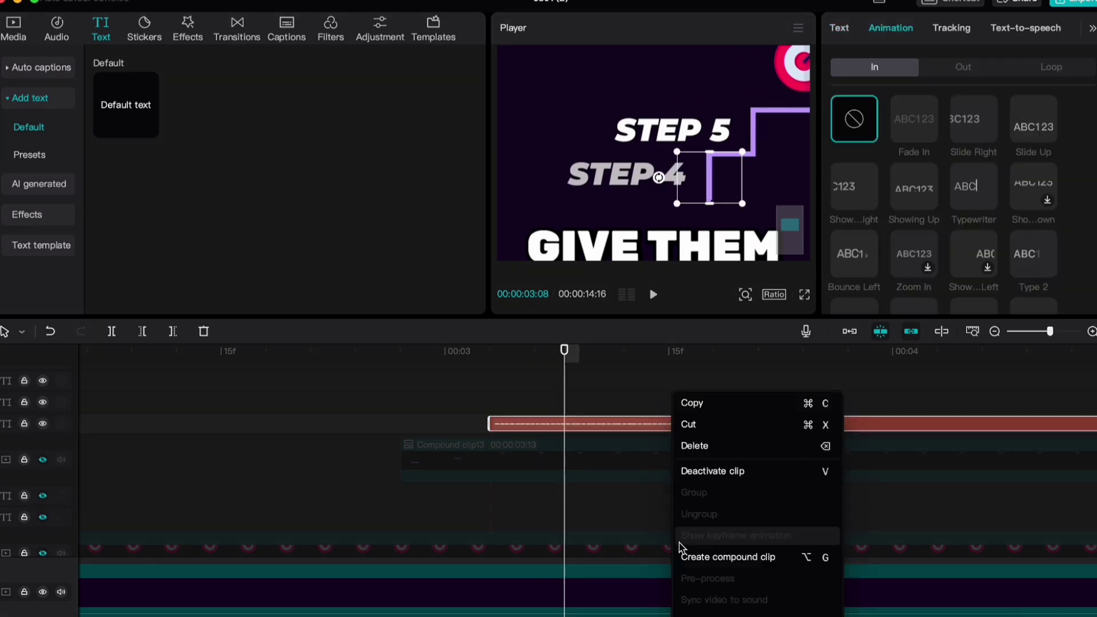
left_click(716, 566)
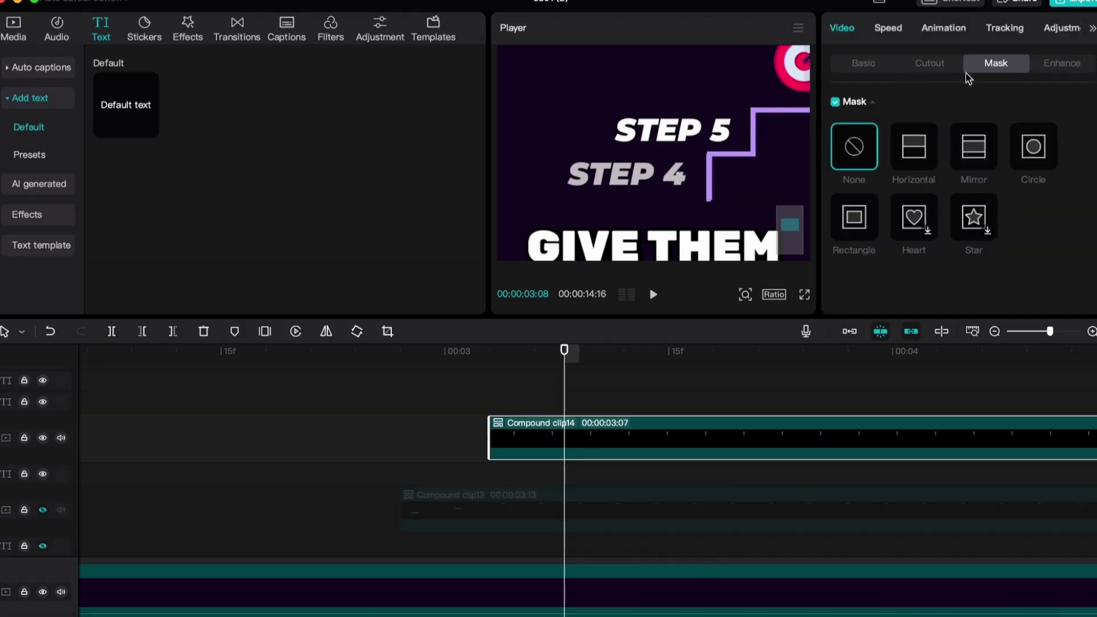
left_click(926, 159)
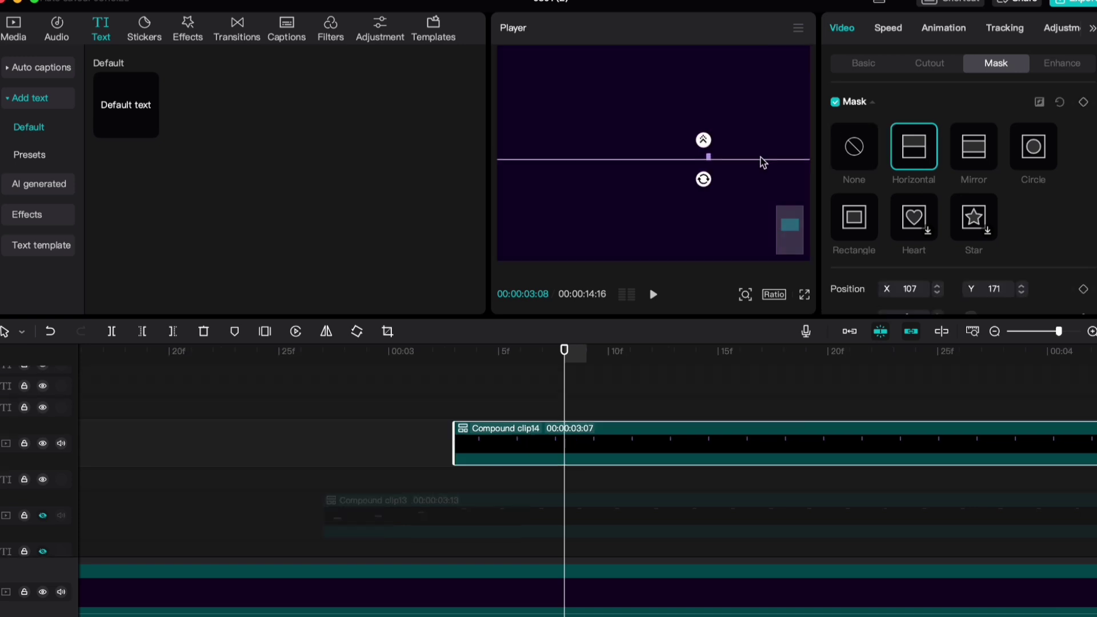
Step: Move the mask edge below the vertical line to X 110, Y 95 and keyframe its position at 00:00:03:08
left_click_drag(763, 163, 760, 206)
scroll(1074, 240, "down", 3)
left_click(1083, 219)
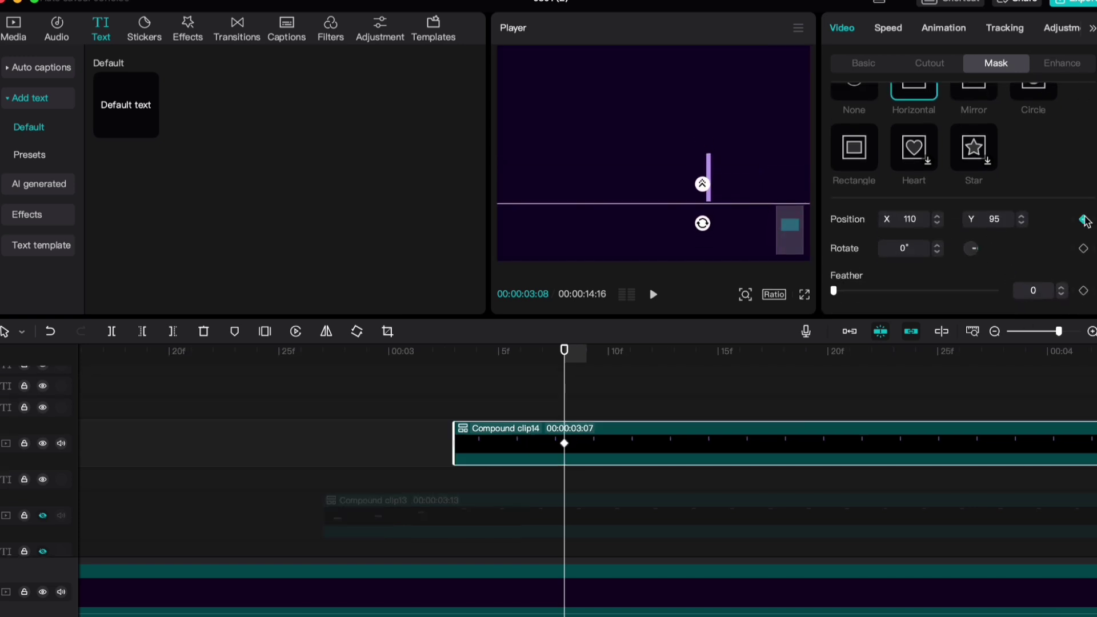
Step: At 00:00:03:03, raise the mask edge to the top of the vertical line, keeping X at 110
left_click_drag(917, 219, 874, 228)
left_click_drag(563, 361, 454, 369)
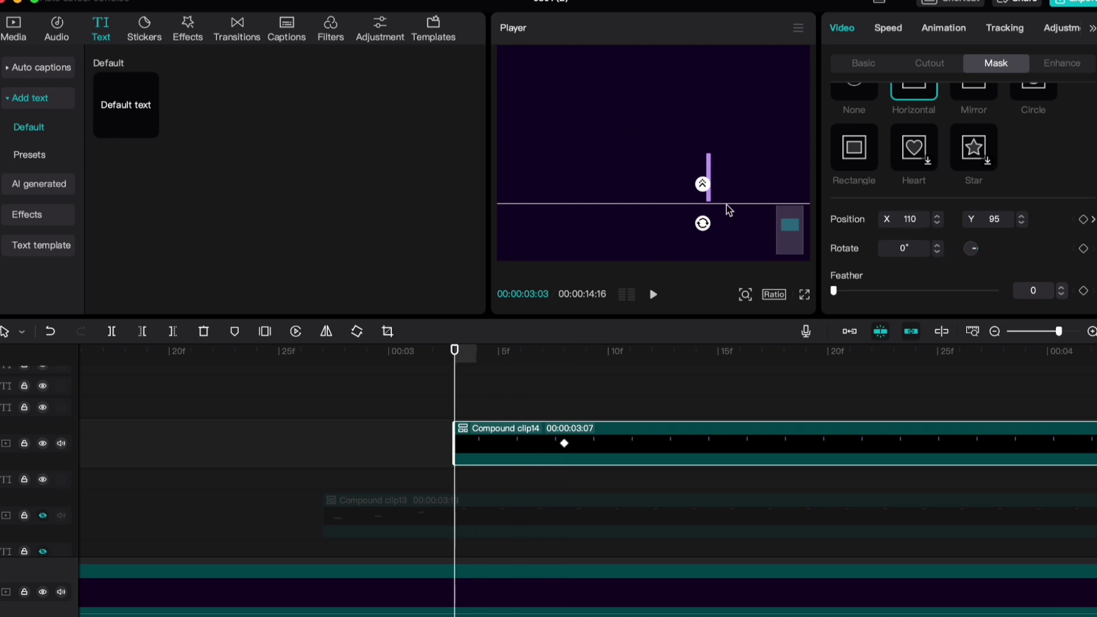
left_click_drag(737, 166, 737, 162)
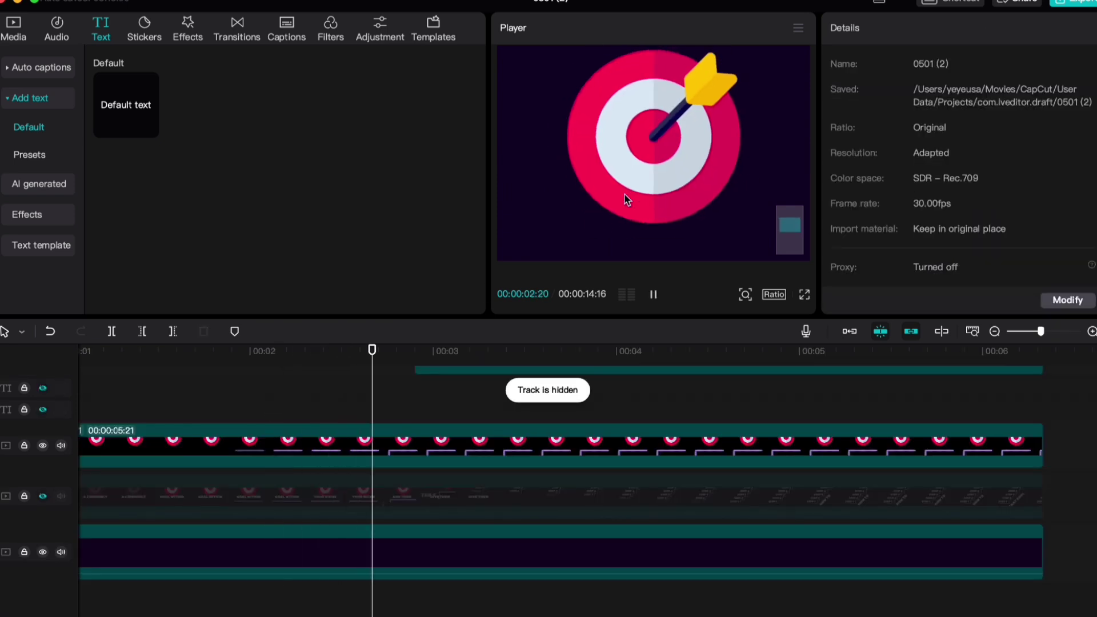
Step: Play back the staircase line animation with the raw video hidden
key("space")
scroll(367, 438, "up", 4)
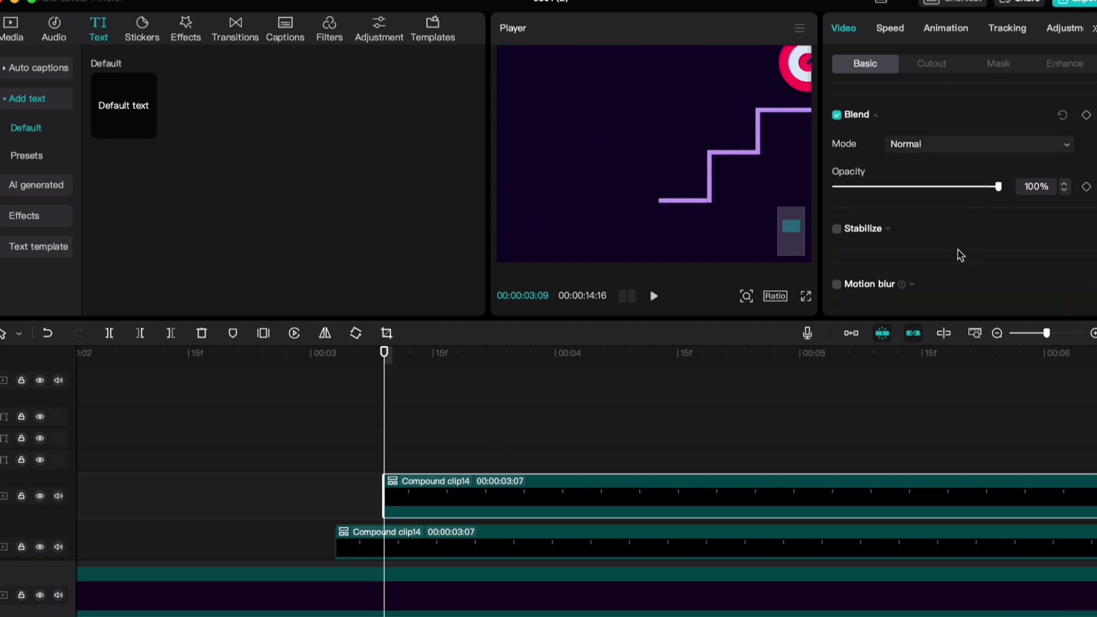
Step: At 00:00:03:14, move the horizontal line copy's mask edge to the line's left end at X -18, Y 195
scroll(960, 256, "up", 5)
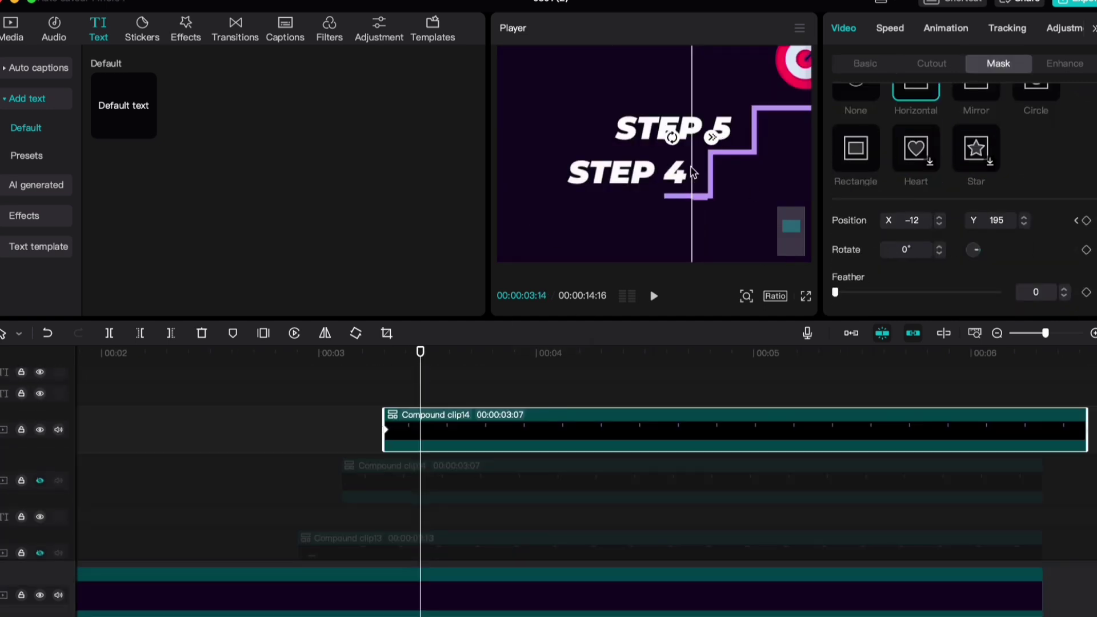
left_click_drag(693, 172, 659, 172)
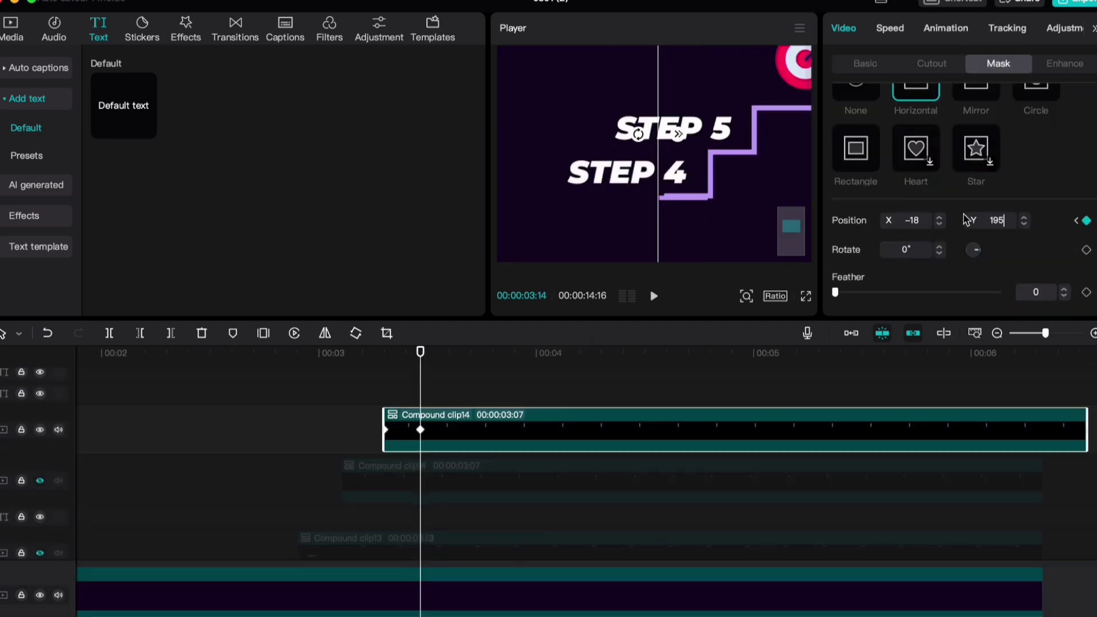
Step: Add a vertical line copy beside Step 3 at 00:00:03:15 and keyframe its Horizontal mask below the line at 00:00:03:20, at Y 101
left_click(370, 422)
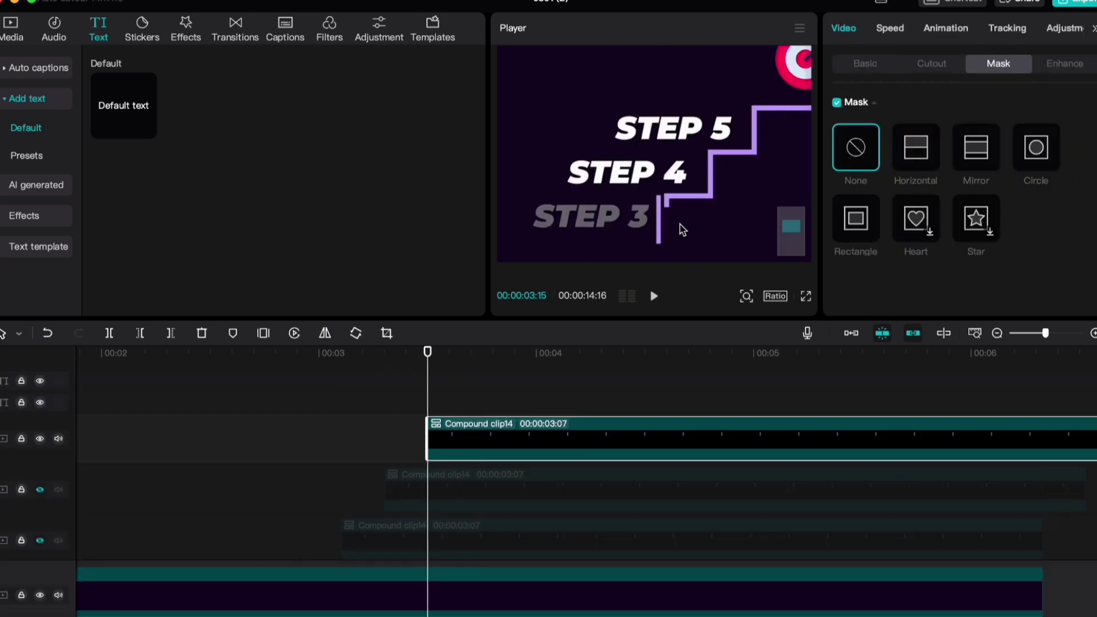
left_click(39, 489)
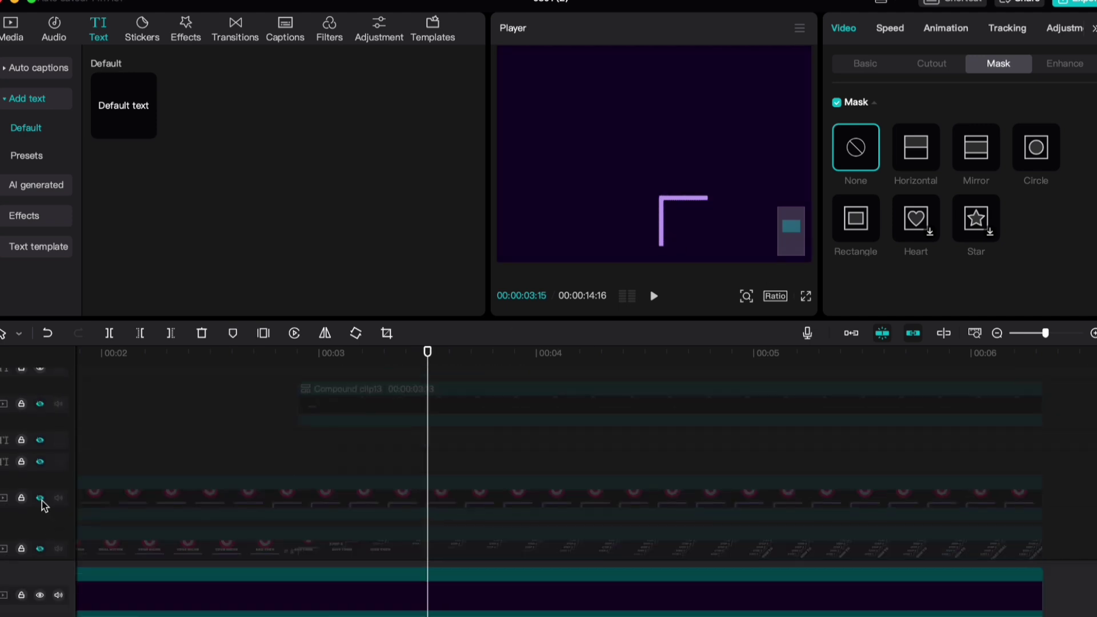
left_click(40, 421)
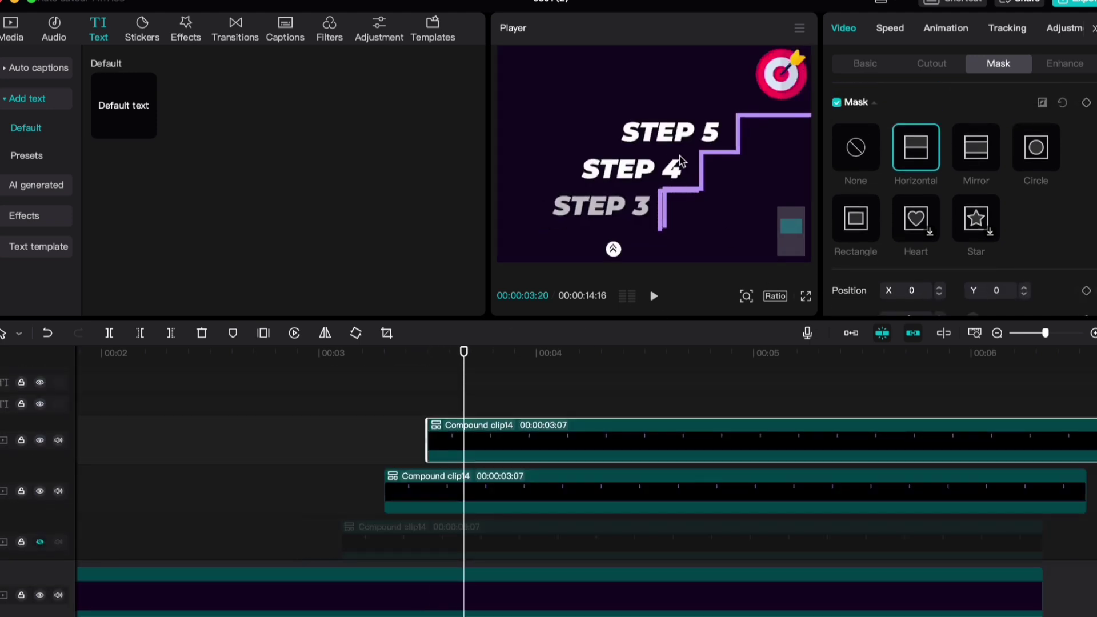
left_click_drag(680, 161, 693, 203)
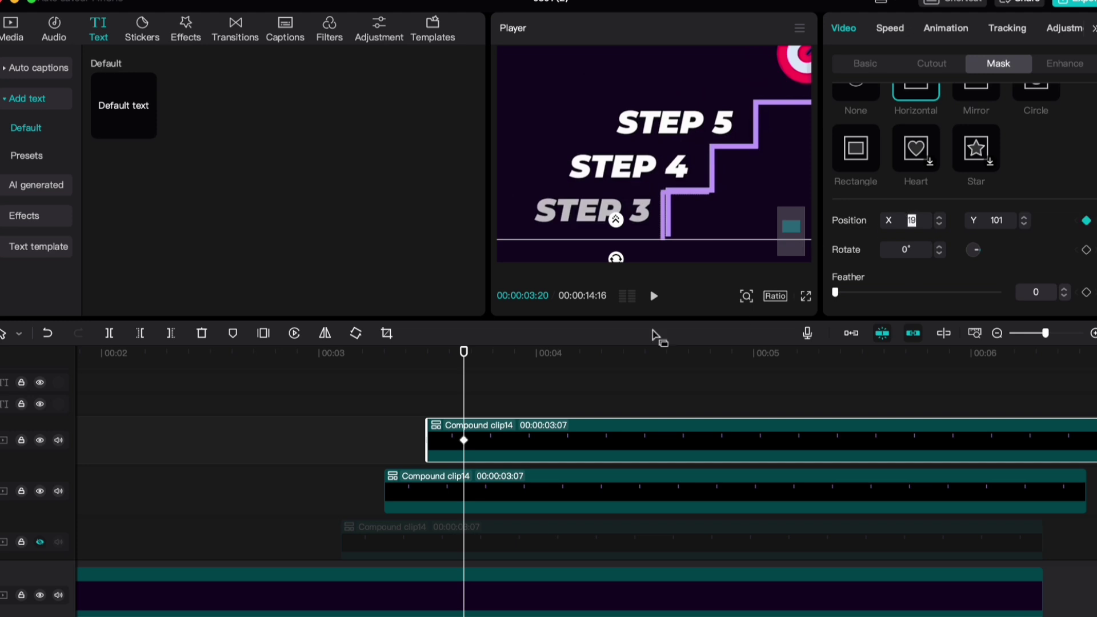
Step: Raise the mask edges of the vertical line copies beside Step 3 and, at 00:00:03:27, Step 2 to the tops of their lines
left_click_drag(617, 228, 620, 179)
left_click(477, 392)
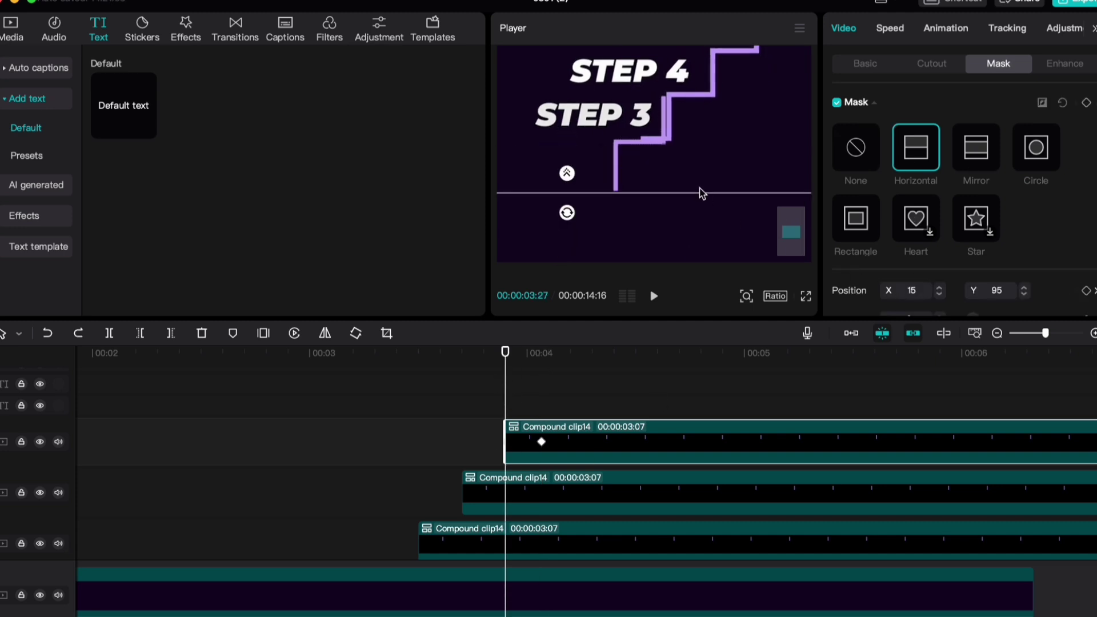
left_click_drag(702, 193, 697, 147)
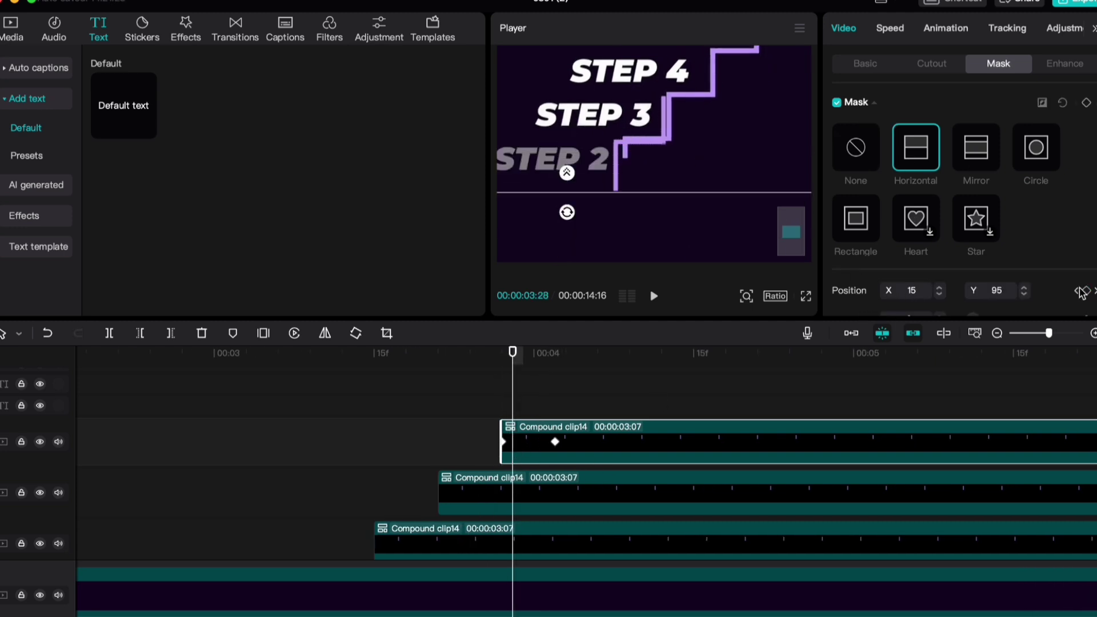
left_click_drag(657, 191, 654, 150)
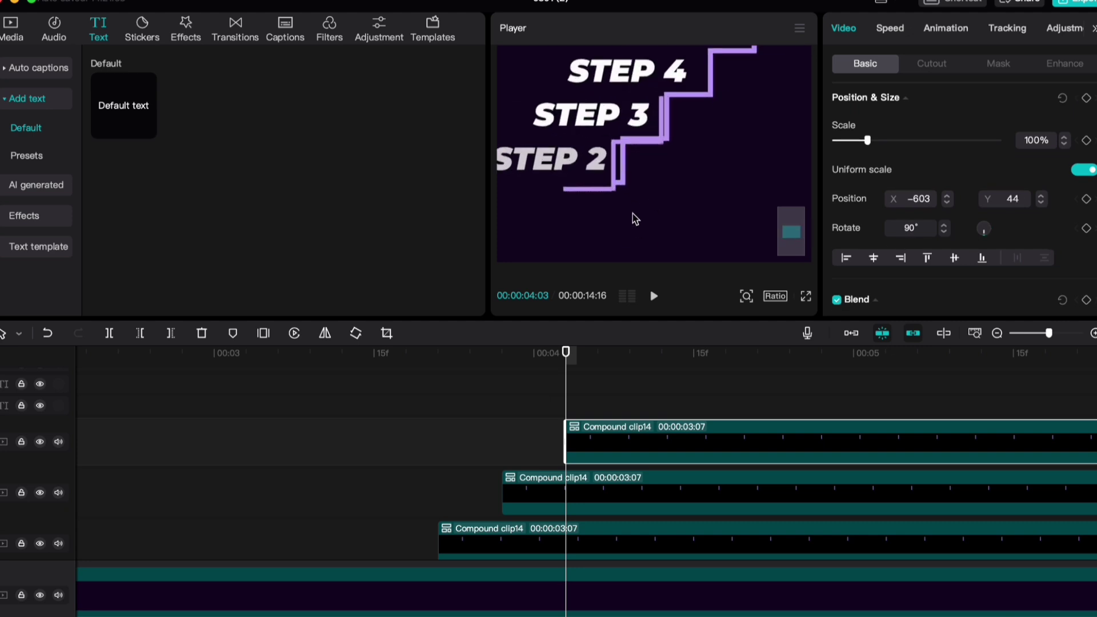
Step: Adjust the X position of the horizontal line copy below Step 2, which starts at 00:00:04:03
left_click(947, 202)
left_click_drag(565, 352, 619, 357)
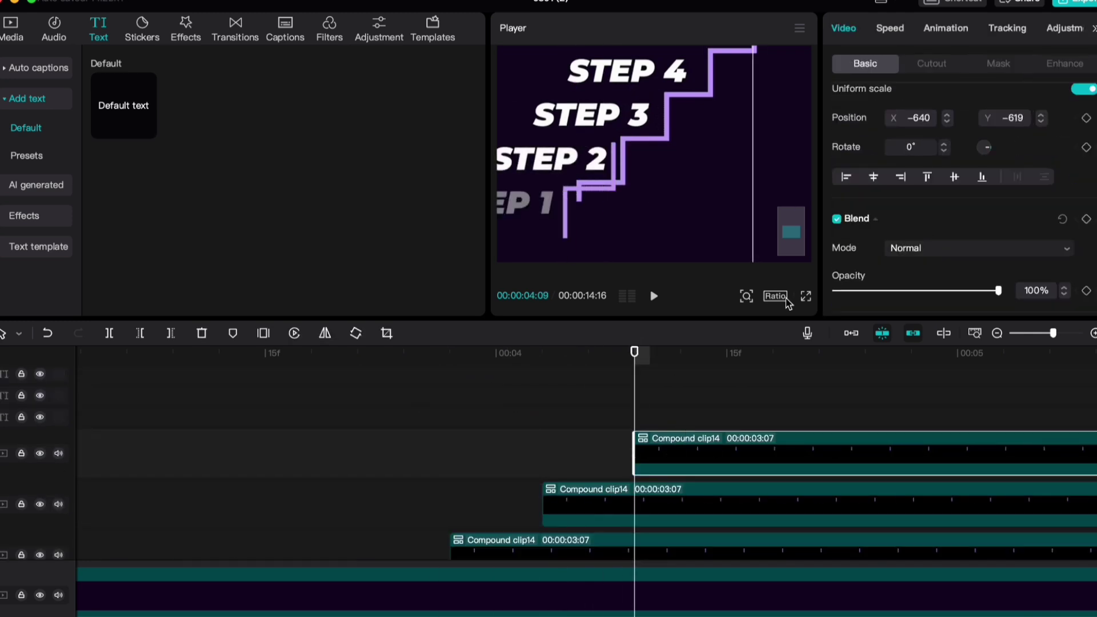
Step: Keyframe the Step 1 vertical line's Horizontal mask at 00:00:04:14, X 13, Y 97, and raise its edge to the line's top at the clip start
scroll(1040, 208, "up", 3)
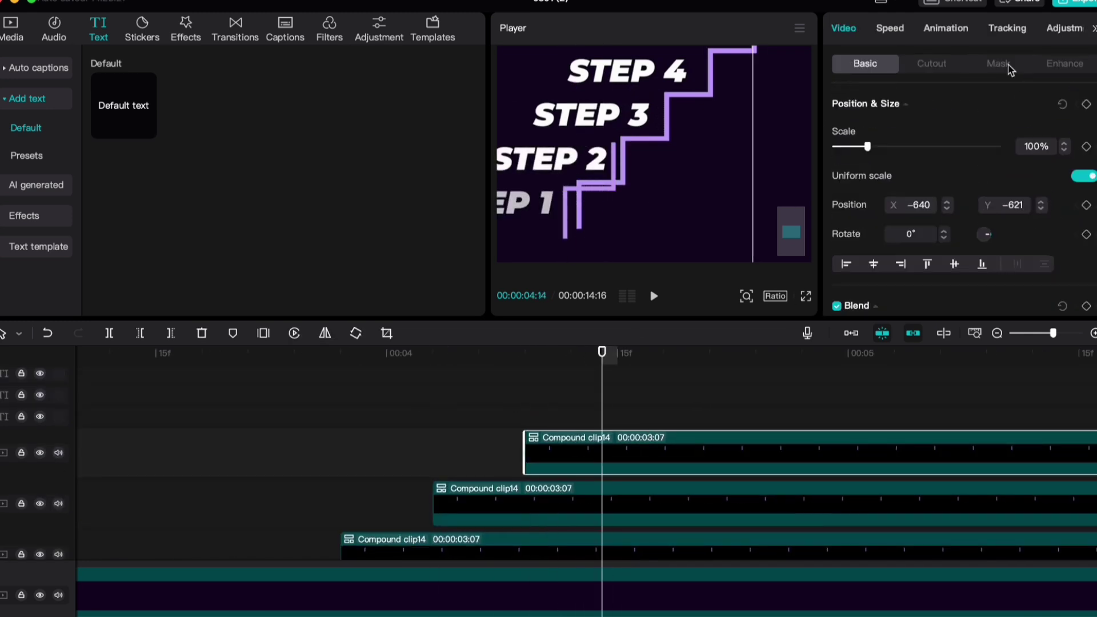
left_click(998, 63)
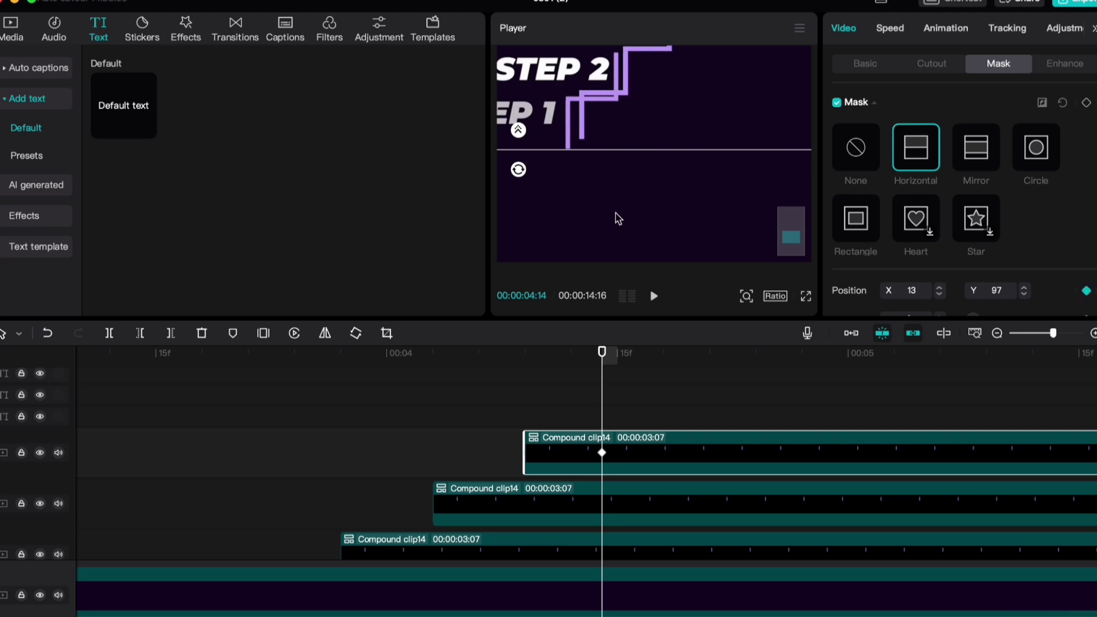
scroll(617, 218, "up", 2)
left_click_drag(615, 187, 617, 147)
left_click(915, 270)
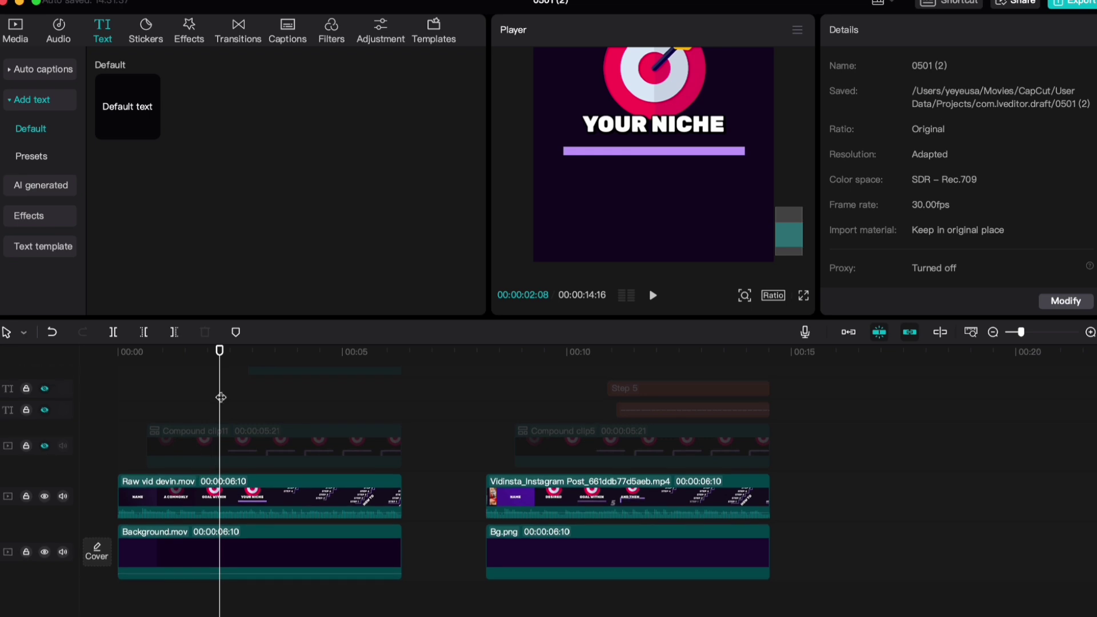
Step: Scrub ahead to 00:00:05:11 and examine the reference line below Step 1
left_click_drag(221, 397, 359, 371)
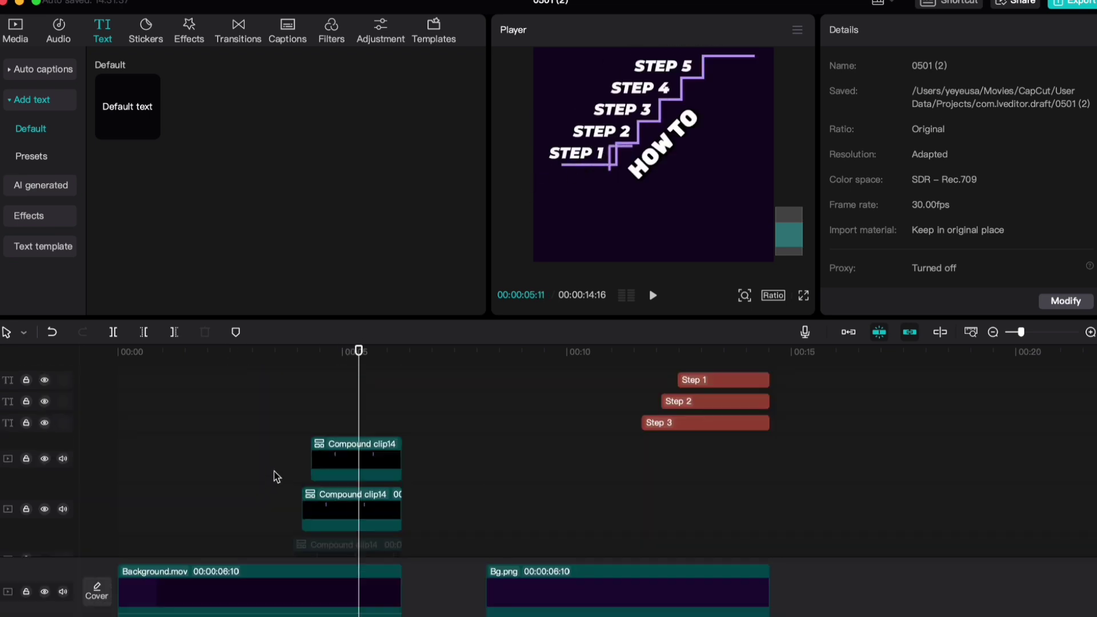
scroll(627, 143, "up", 3)
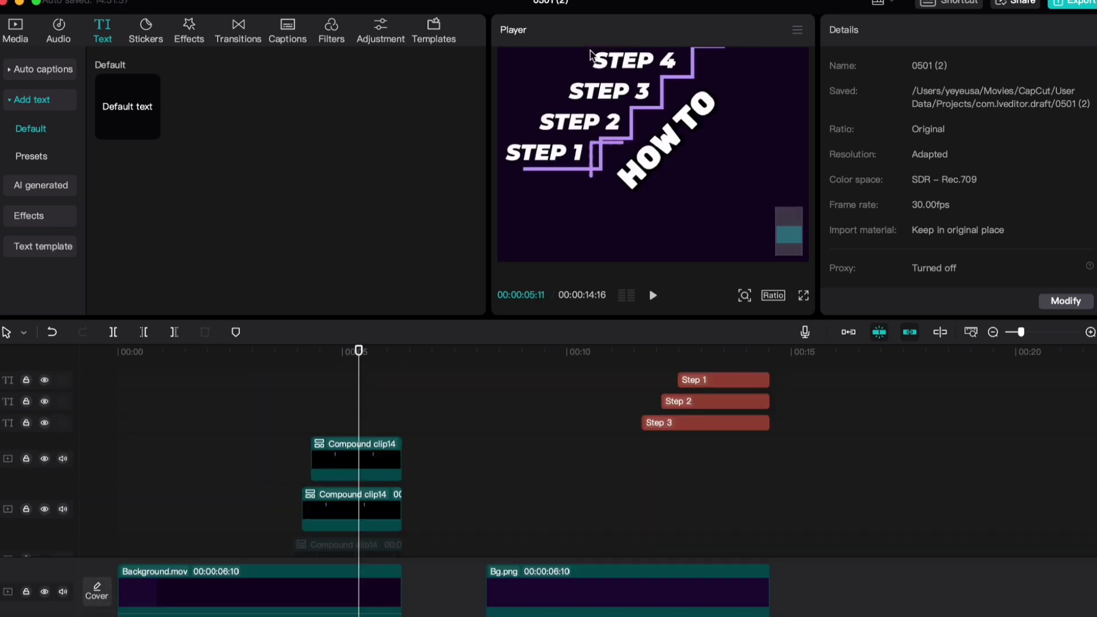
scroll(281, 494, "down", 5)
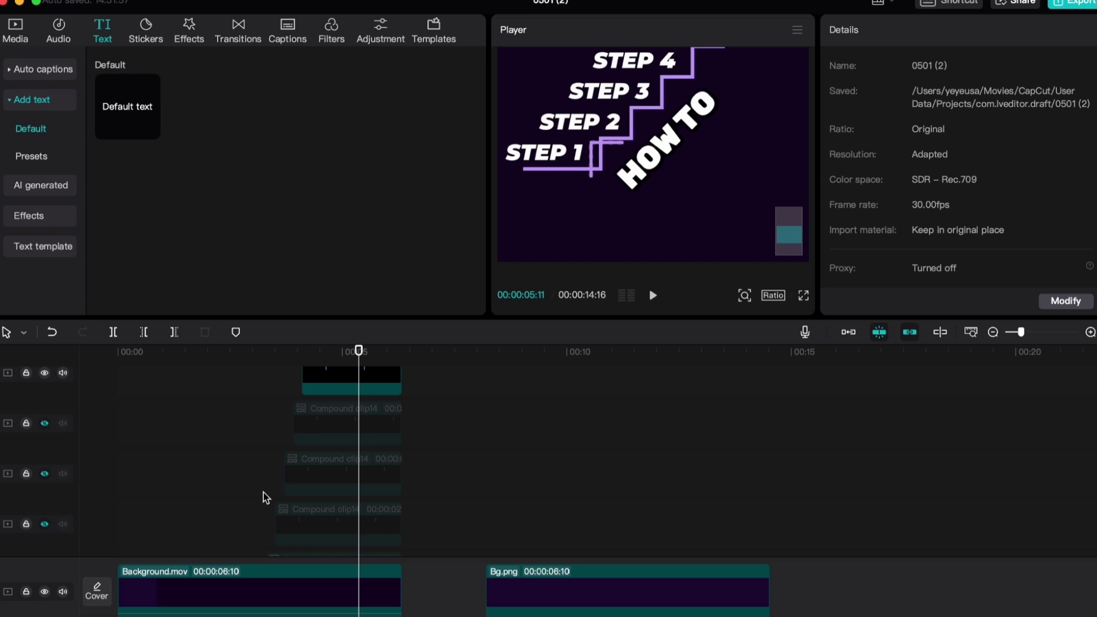
Step: Duplicate the Step 1 vertical line clip at 00:00:04:15 and remove the copy's mask
left_click(331, 474)
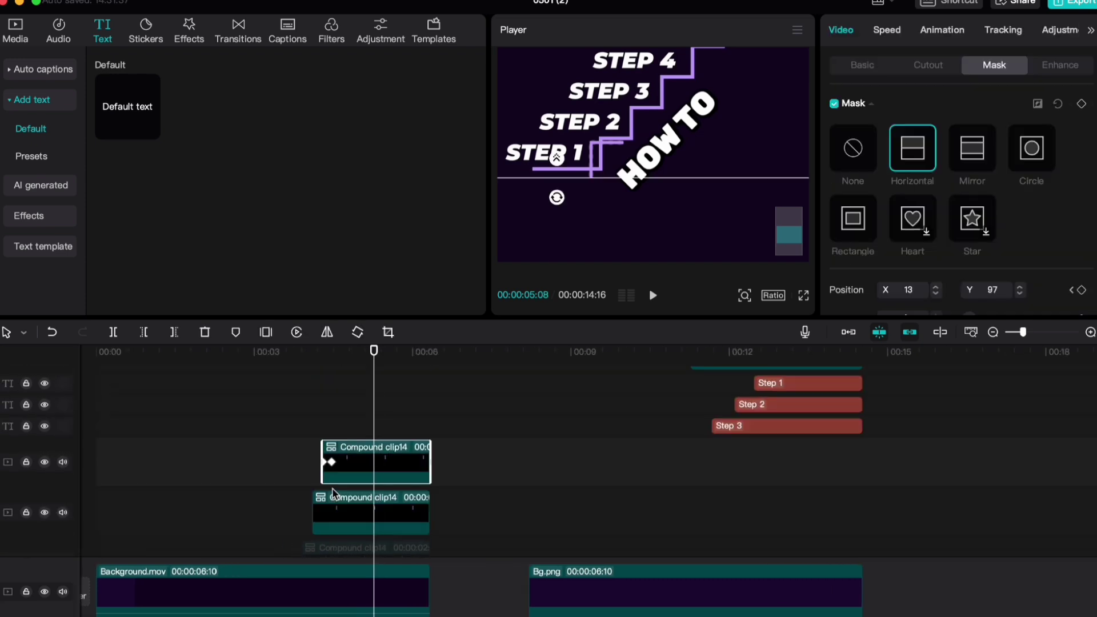
scroll(332, 488, "up", 2)
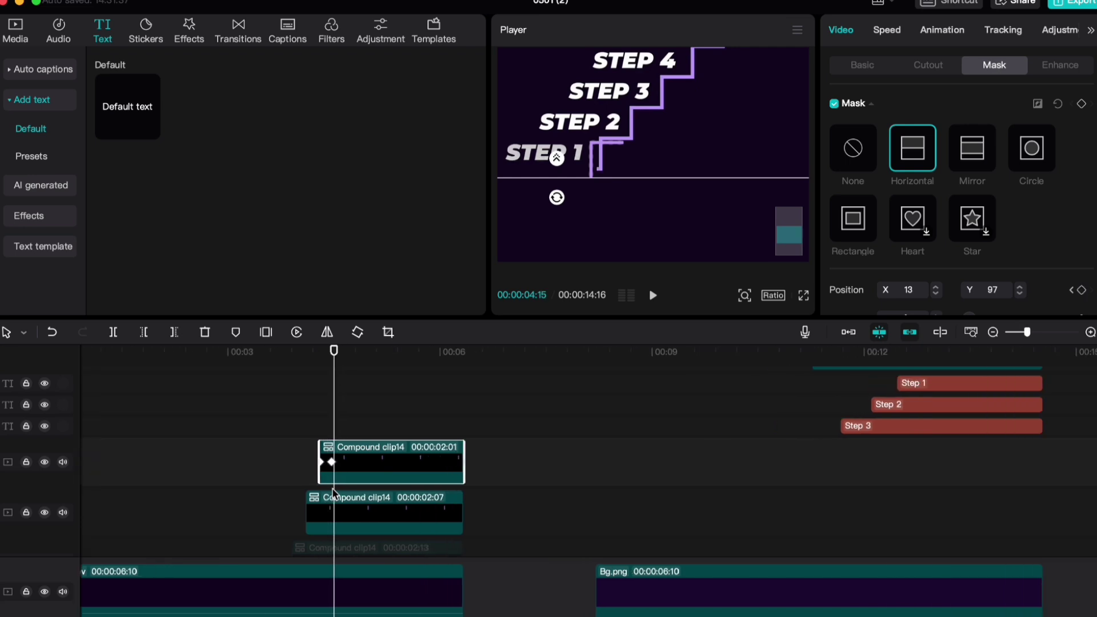
scroll(330, 480, "up", 2)
key("super+c")
key("super+v")
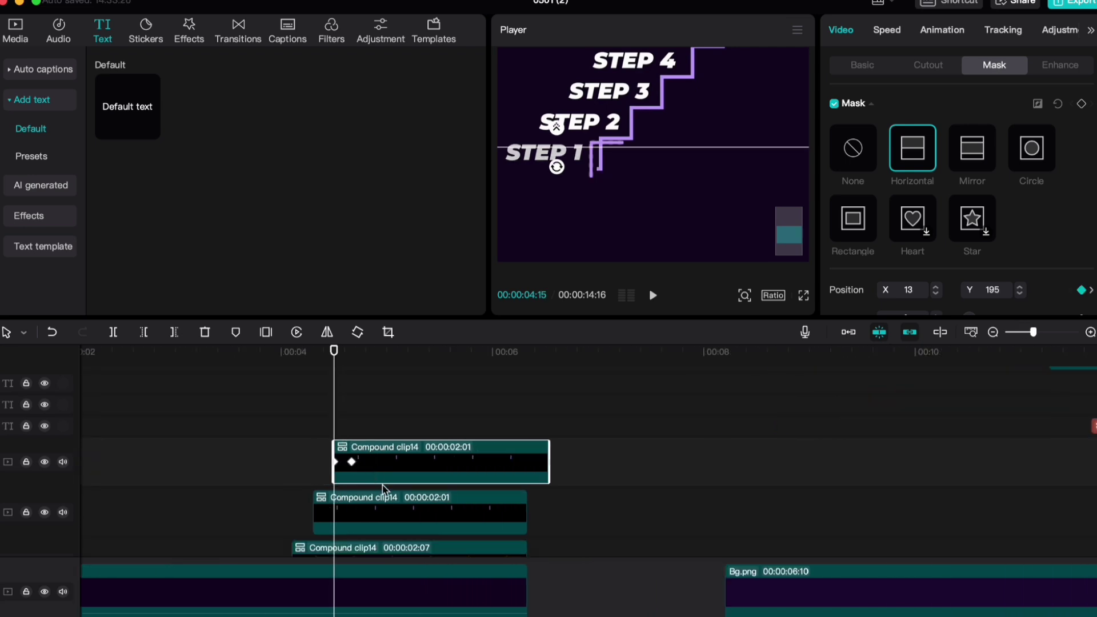
scroll(382, 484, "down", 2)
scroll(371, 434, "up", 1)
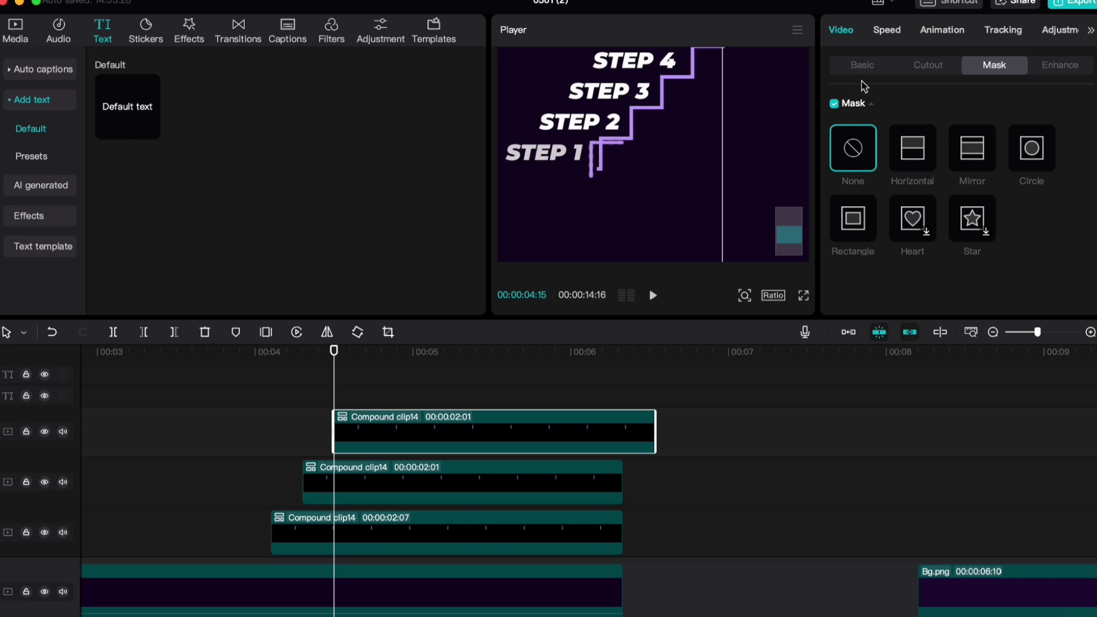
Step: Break the copied compound clip back into its text line and place it horizontally under Step 1 at X -507, Y -405
right_click(417, 431)
left_click(446, 421)
scroll(890, 227, "down", 10)
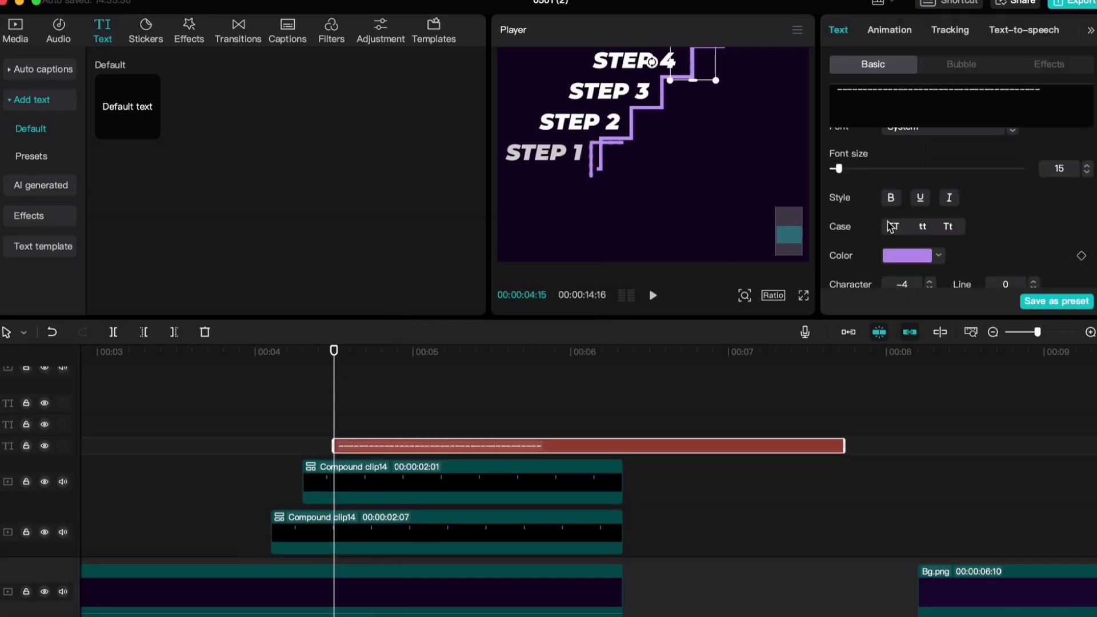
scroll(891, 218, "down", 3)
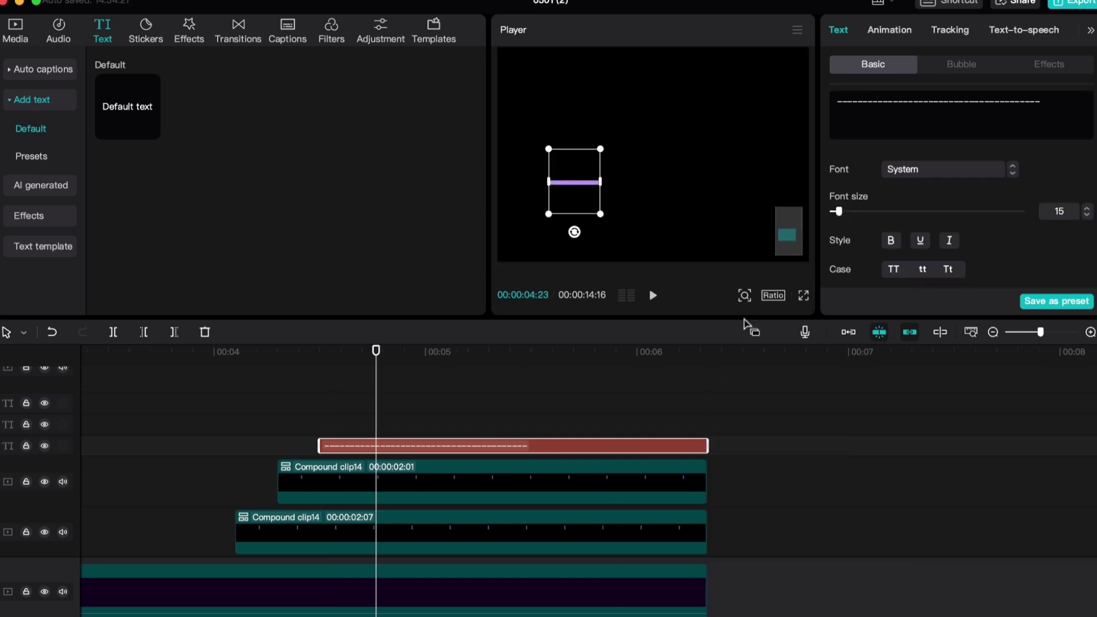
scroll(879, 231, "down", 1)
Step: Turn off uniform scale for the line under Step 1 and set its scale width to 43%
scroll(880, 231, "down", 5)
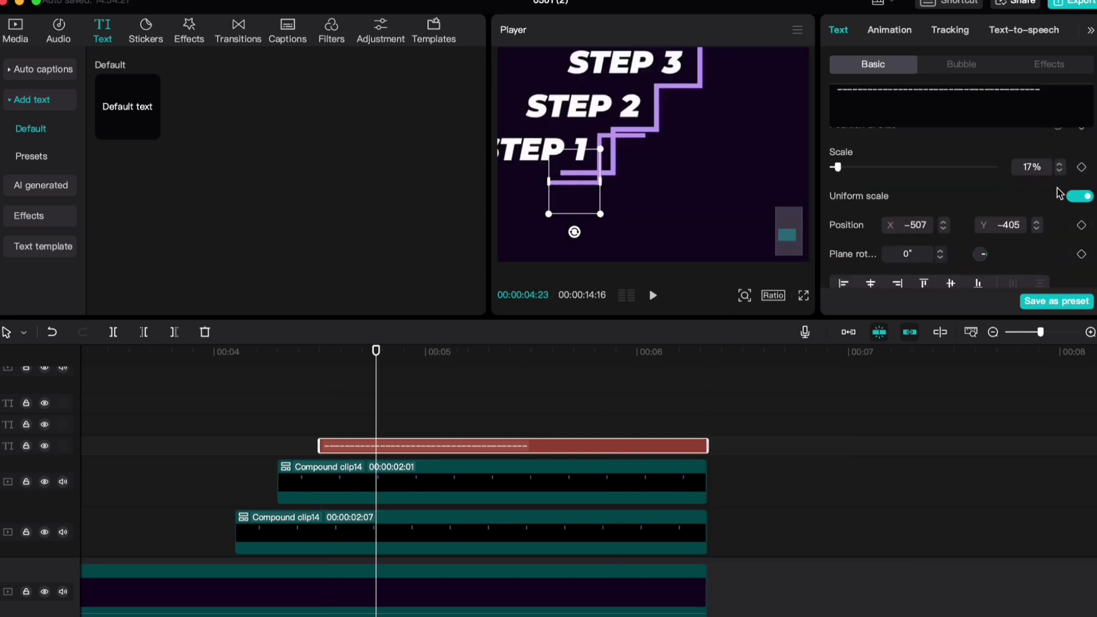
left_click(1078, 191)
left_click(1017, 193)
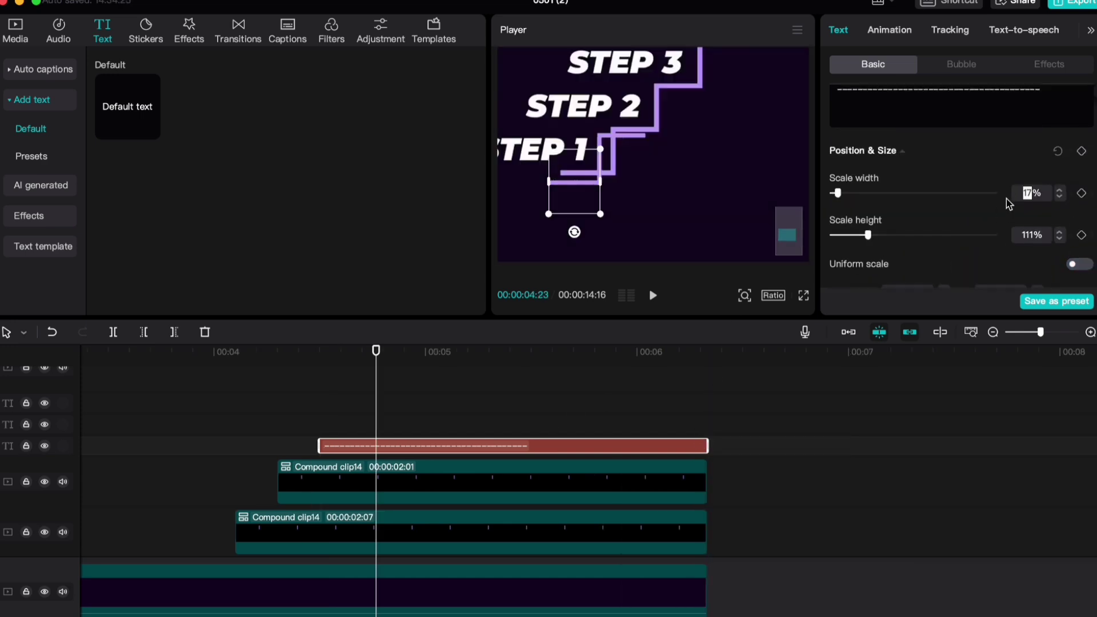
type("43")
key("Return")
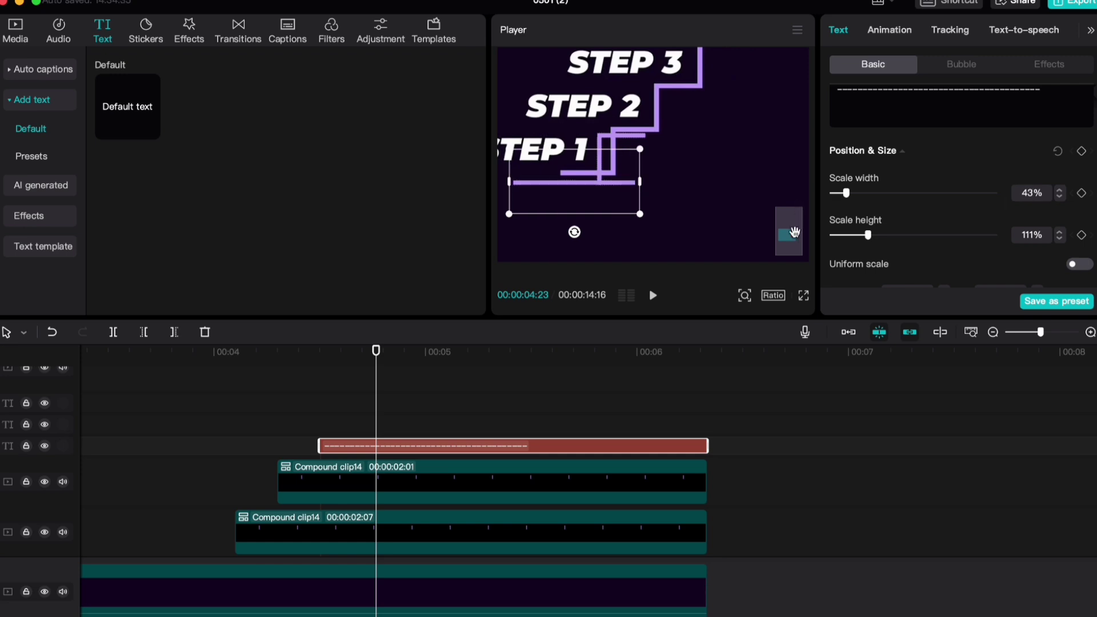
Step: Shift the horizontal line left until its right end meets the vertical line's lower end, and turn it into a compound clip
scroll(914, 217, "down", 5)
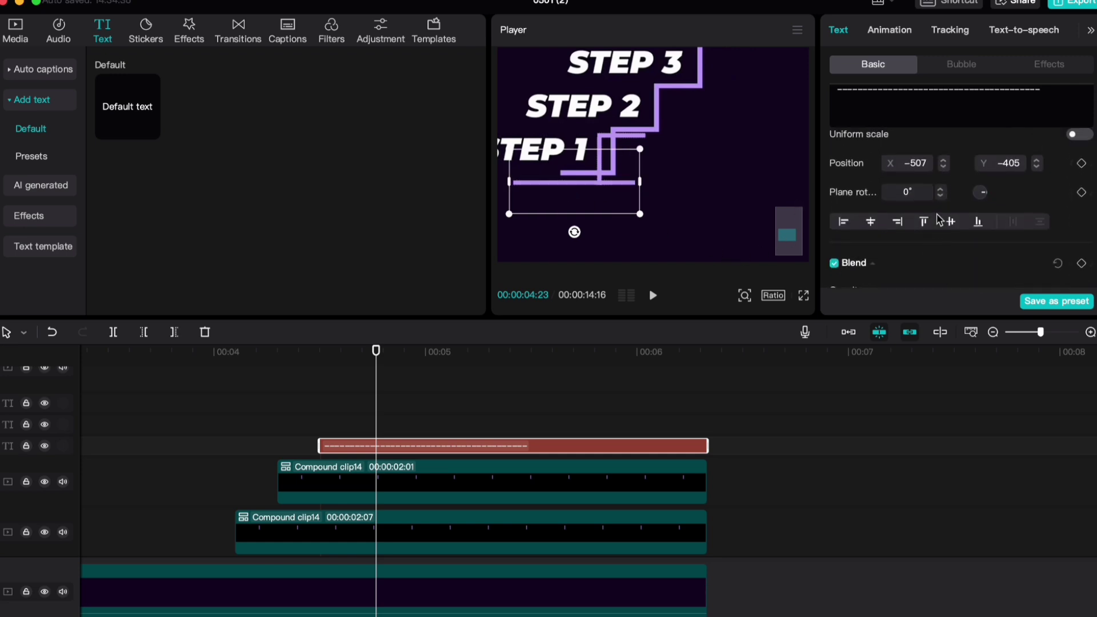
scroll(921, 207, "up", 2)
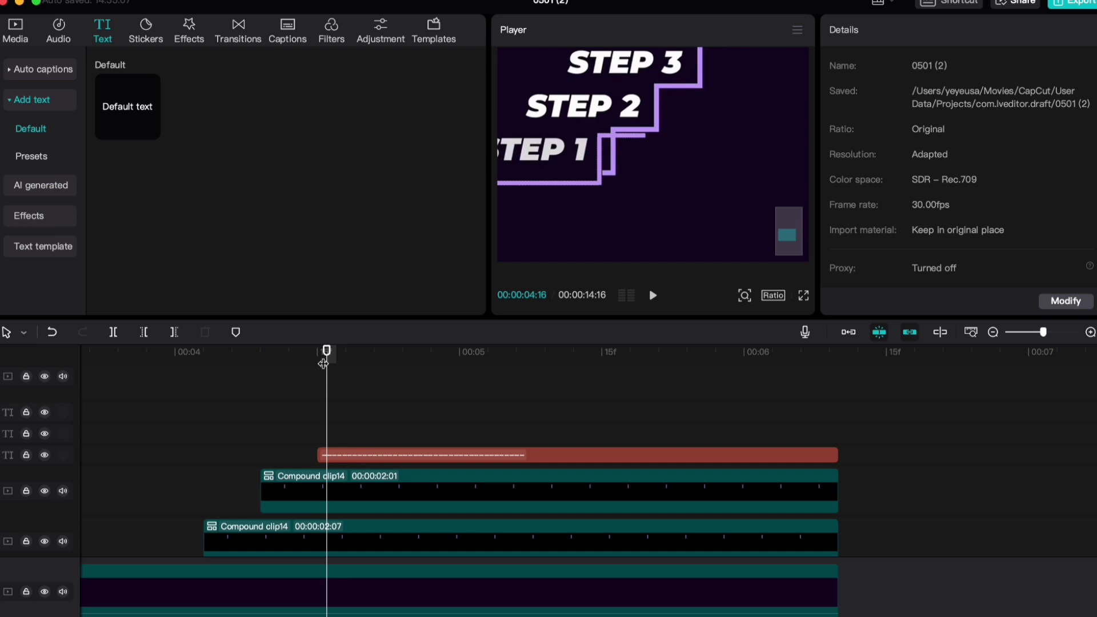
right_click(416, 456)
left_click(452, 560)
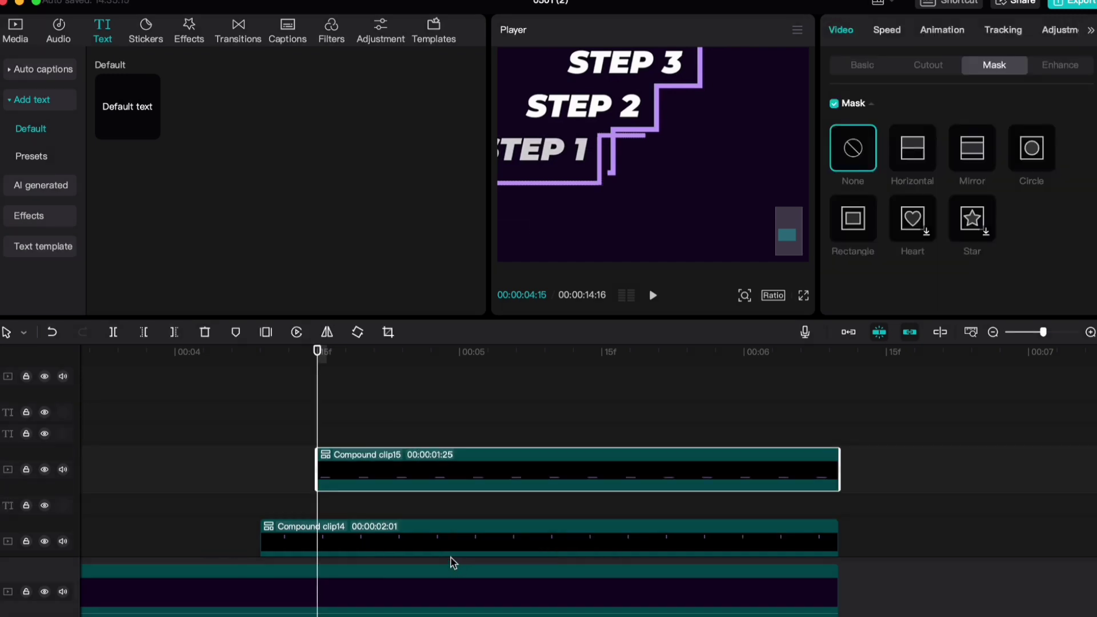
Step: Give the new compound clip a Horizontal mask rotated 90°, keyframed at 00:00:04:15 near the line's right end at X -213, Y -34
left_click(901, 158)
scroll(908, 244, "down", 2)
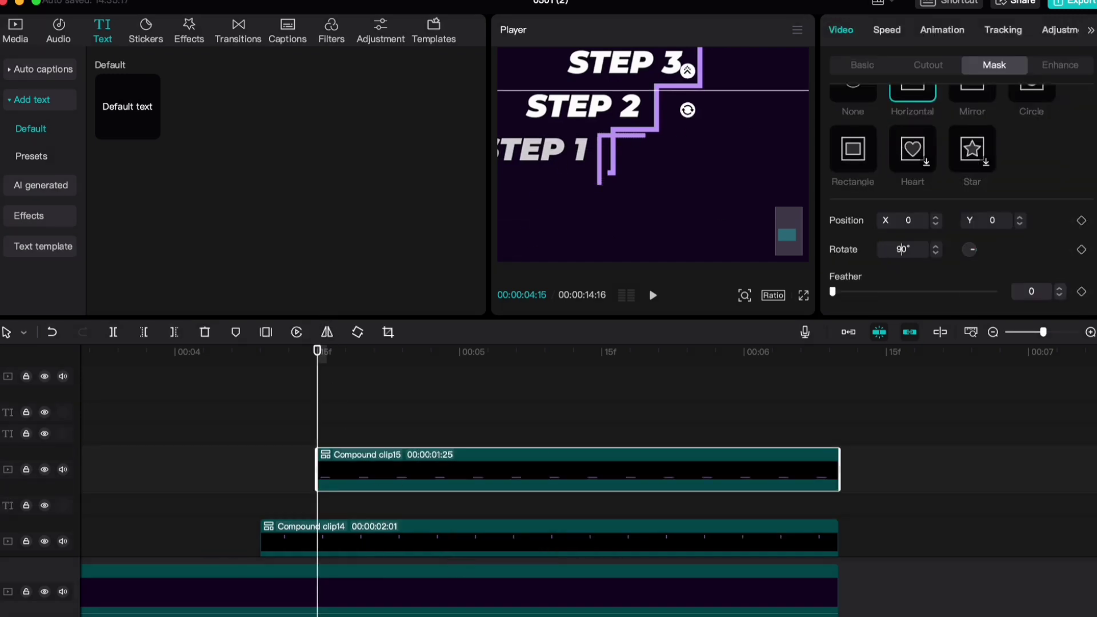
key("Return")
left_click_drag(687, 186, 592, 200)
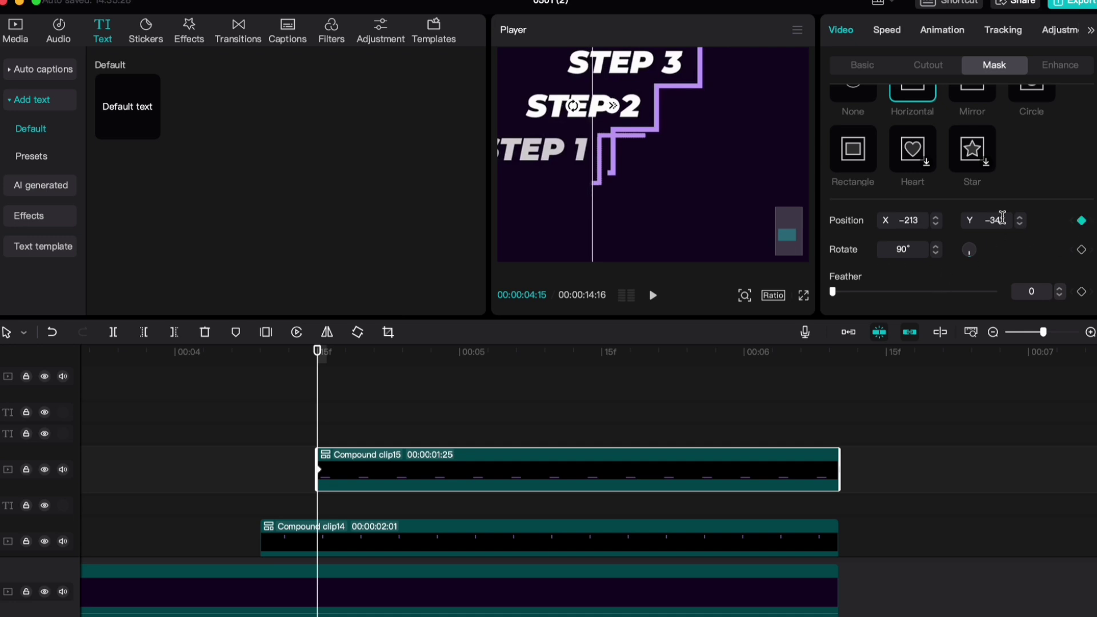
left_click(1002, 218)
Step: At 00:00:05:19, move the mask edge to the line's left end at X -476, Y -34
left_click(355, 357)
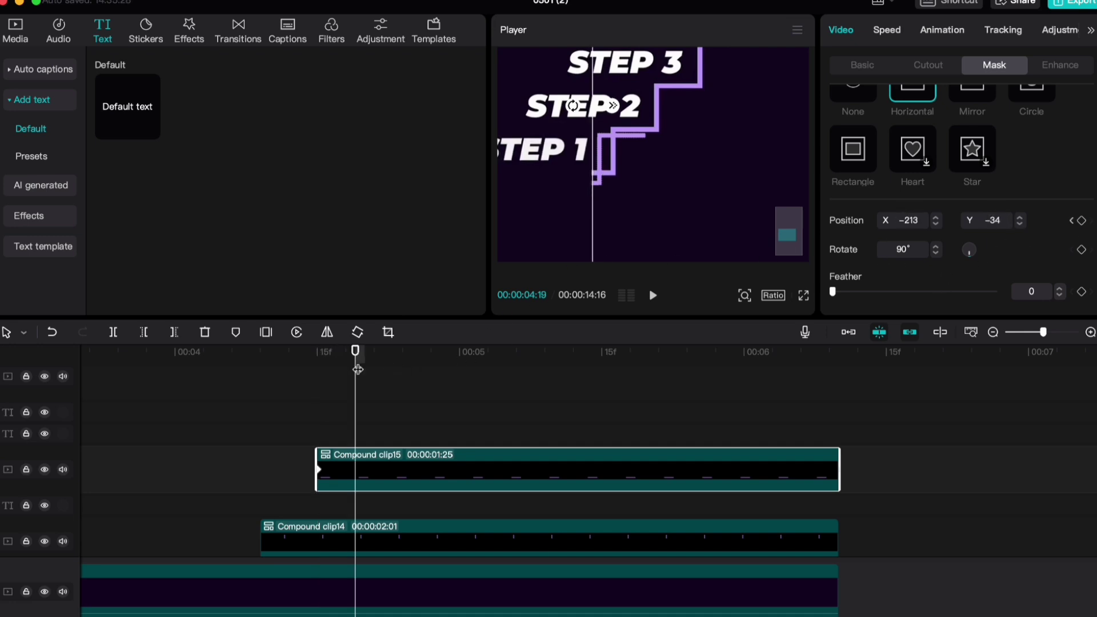
key("Right")
key("Right")
key("Right")
key("Right")
key("Right")
key("Right")
key("Right")
key("Right")
key("Right")
key("Right")
key("Right")
key("Right")
key("Right")
key("Right")
key("Right")
key("Right")
key("Right")
key("Right")
key("Right")
key("Right")
key("Right")
key("Right")
key("Right")
key("Right")
key("Right")
key("Right")
key("Right")
key("Right")
key("Right")
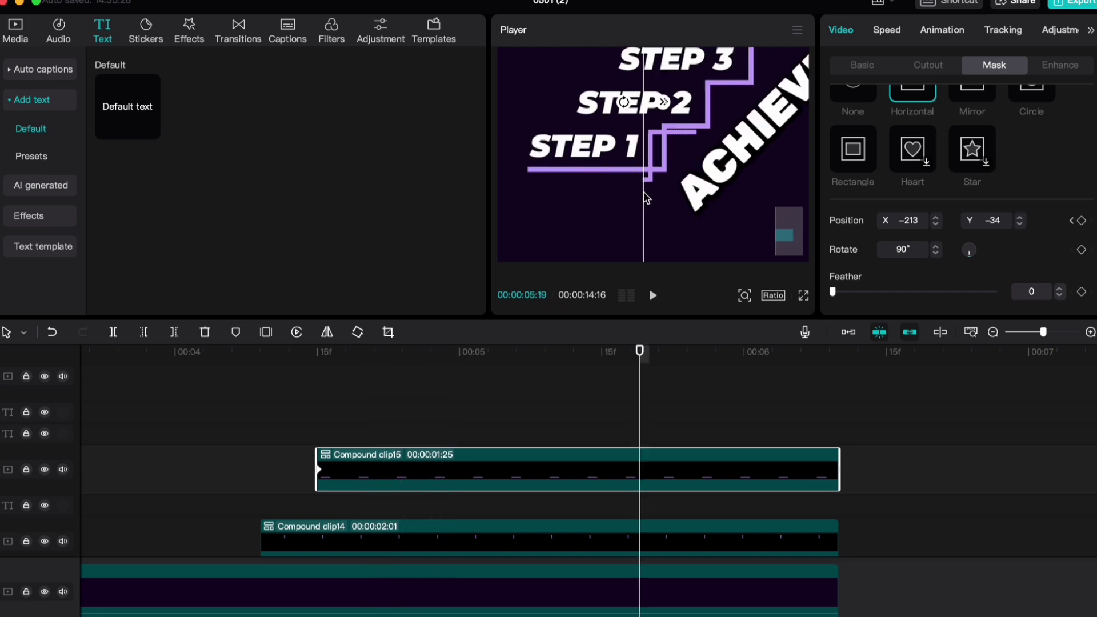
left_click_drag(645, 197, 526, 191)
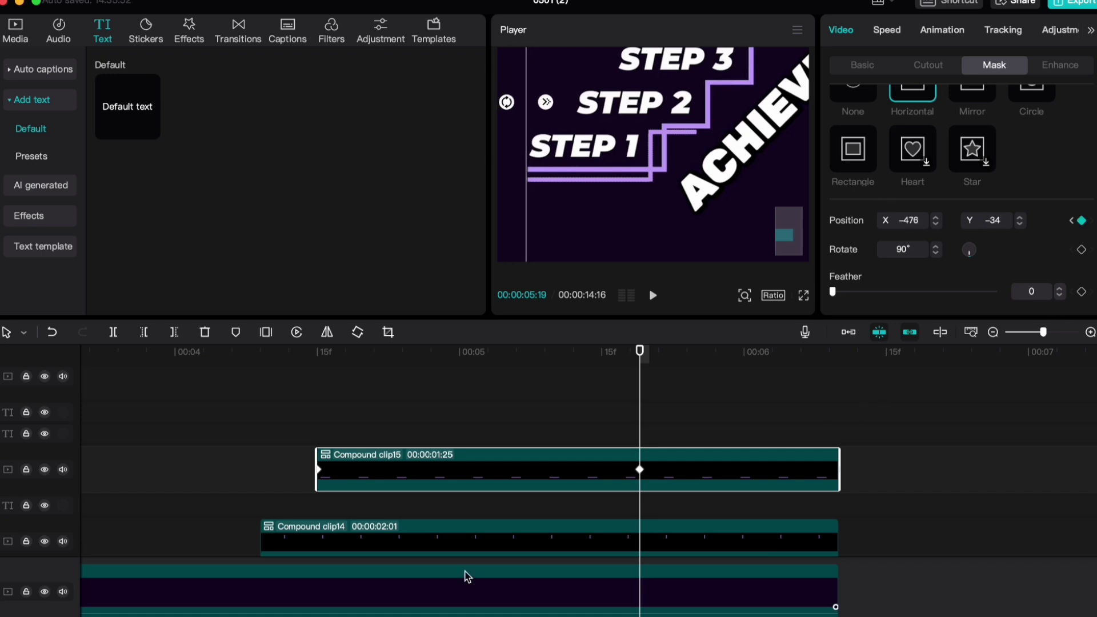
Step: Turn the hidden staircase line tracks back on in the timeline
scroll(276, 549, "down", 3)
scroll(247, 520, "down", 5)
scroll(248, 520, "down", 2)
scroll(73, 449, "up", 2)
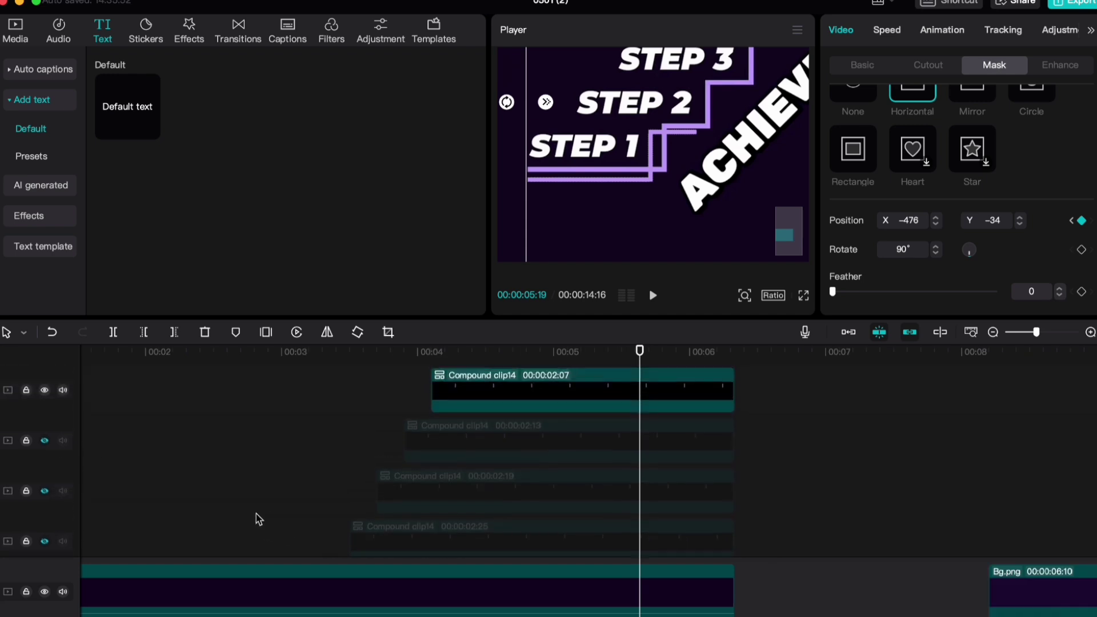
left_click(47, 460)
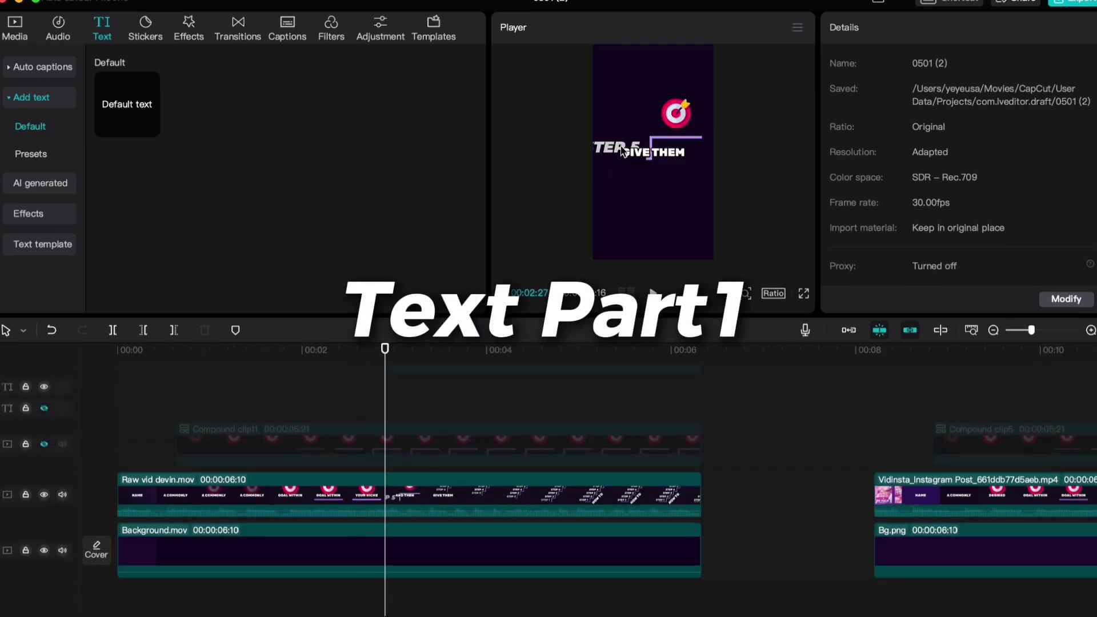
Step: Play the raw video from about 00:00:02:24 to examine when the AND THEN and GIVE THEM captions appear
left_click(375, 348)
key("space")
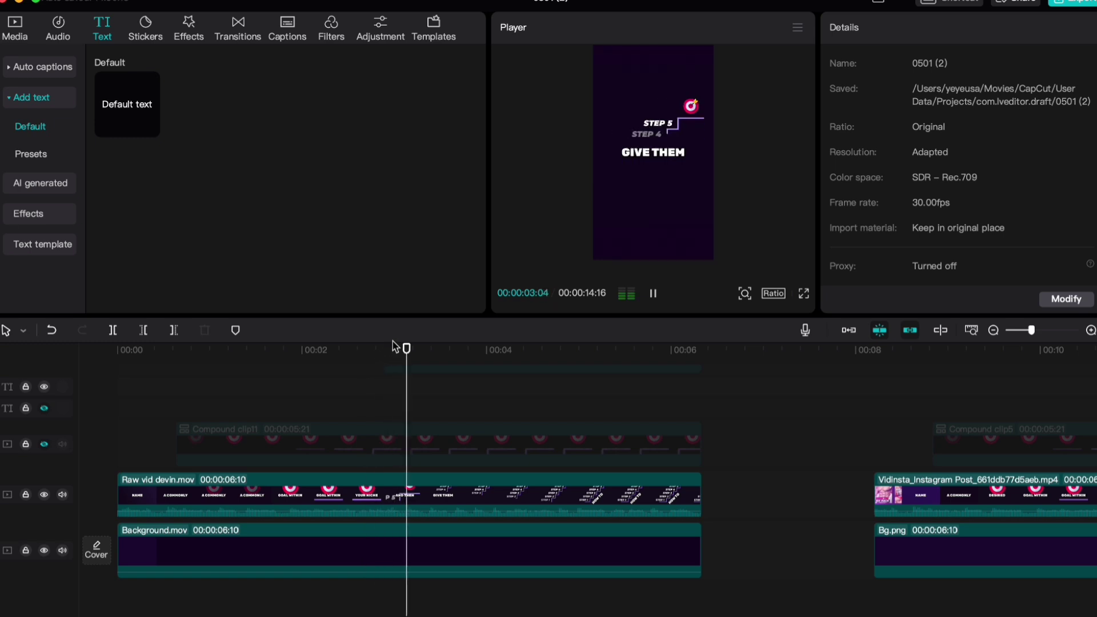
key("space")
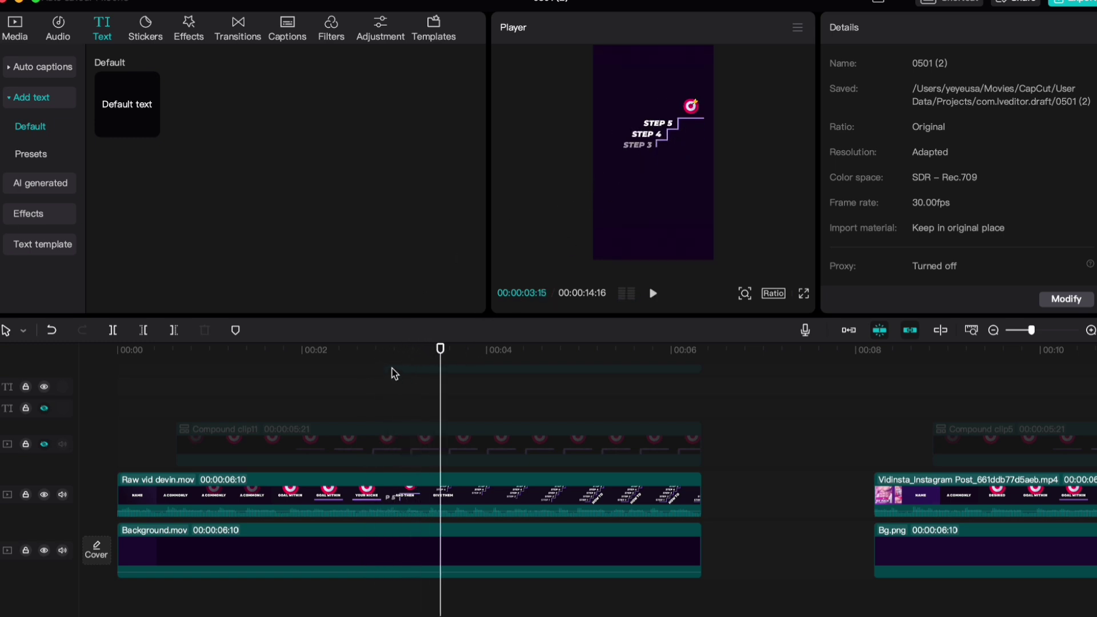
left_click_drag(398, 359, 375, 360)
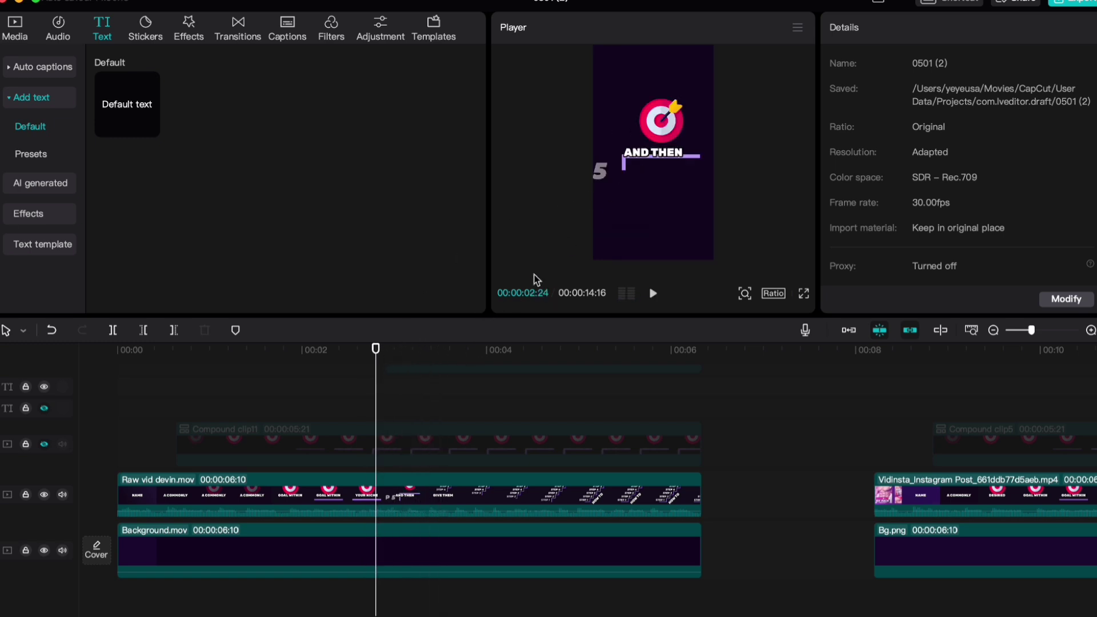
Step: Add a default text clip around 00:00:03:00, set its font to BowlbyOne-Regular and its wording to "Step 5"
left_click(394, 350)
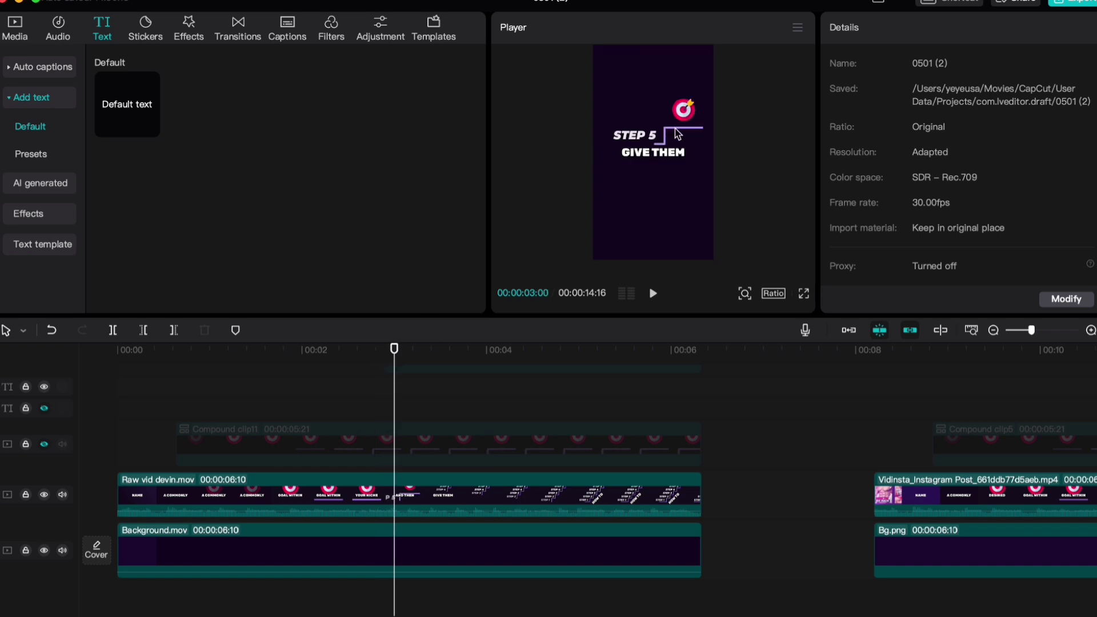
left_click_drag(127, 104, 394, 409)
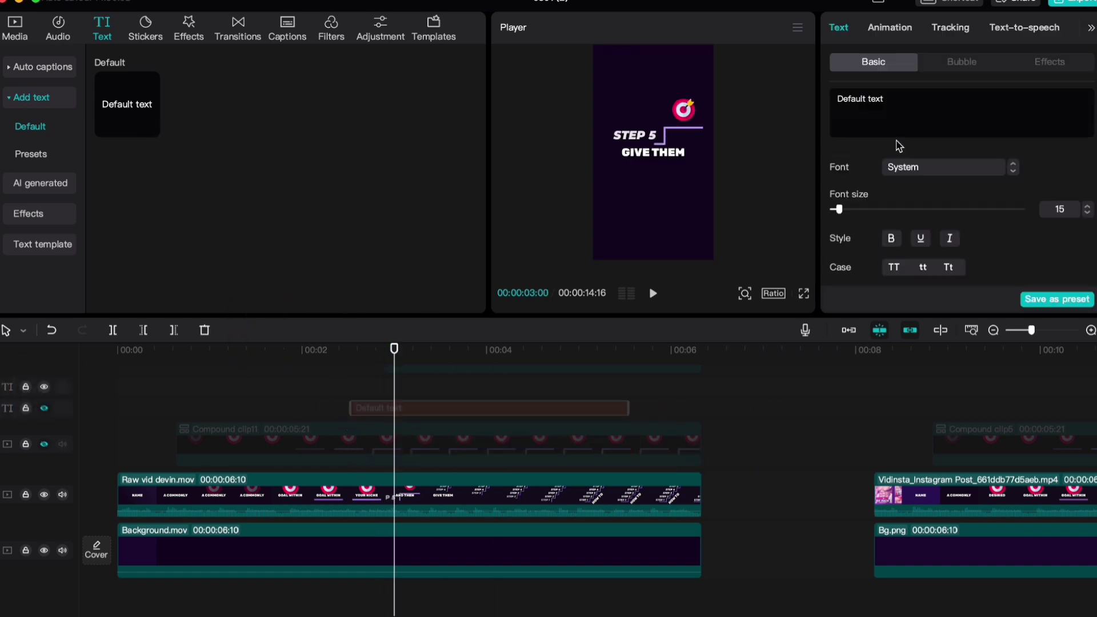
left_click(943, 166)
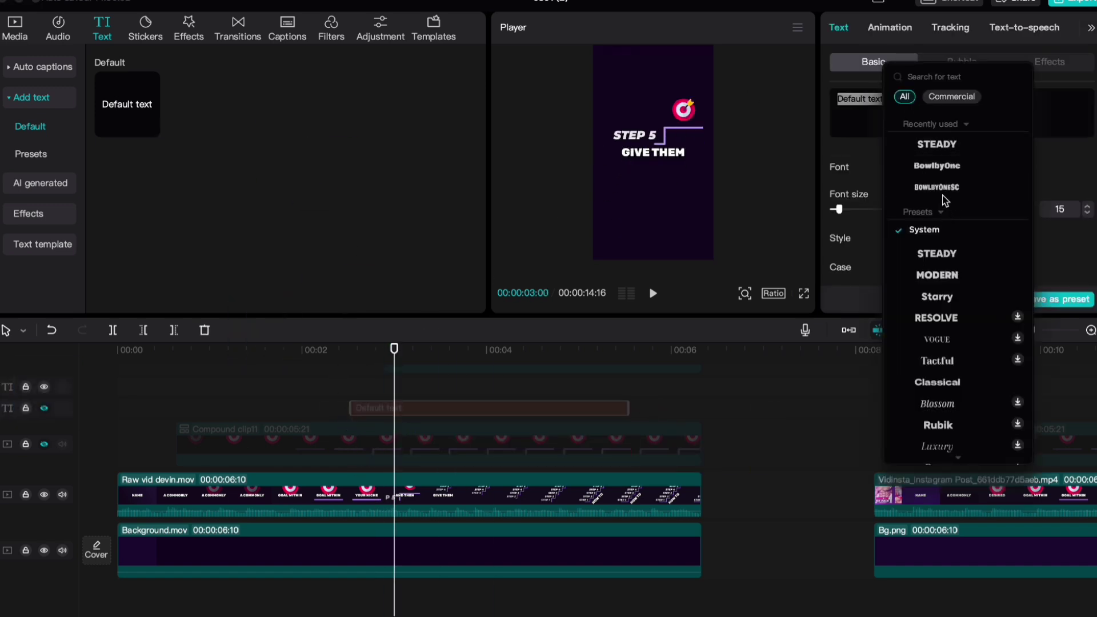
left_click(953, 167)
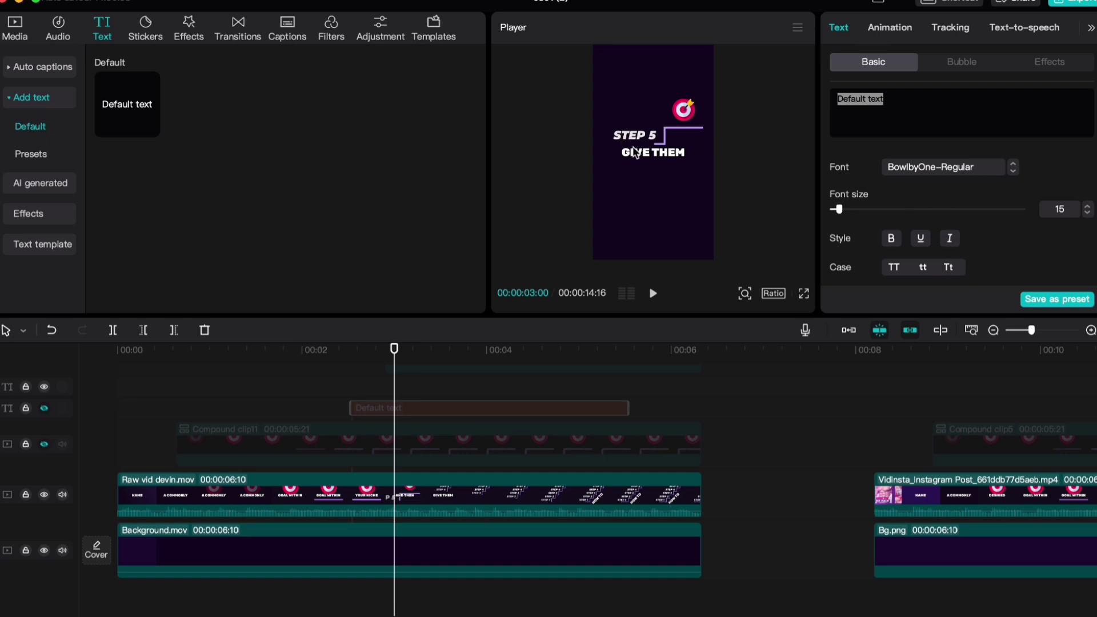
left_click(916, 114)
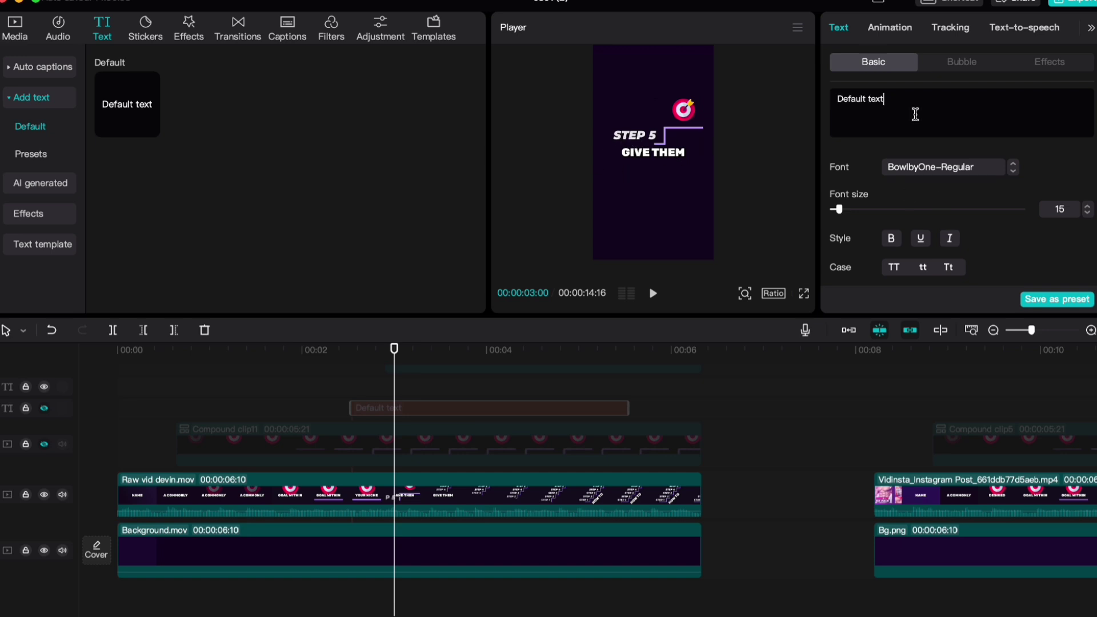
key("ctrl+a")
type("Step")
Step: Lower the opacity of the Step 5 text to 40%
scroll(957, 235, "down", 10)
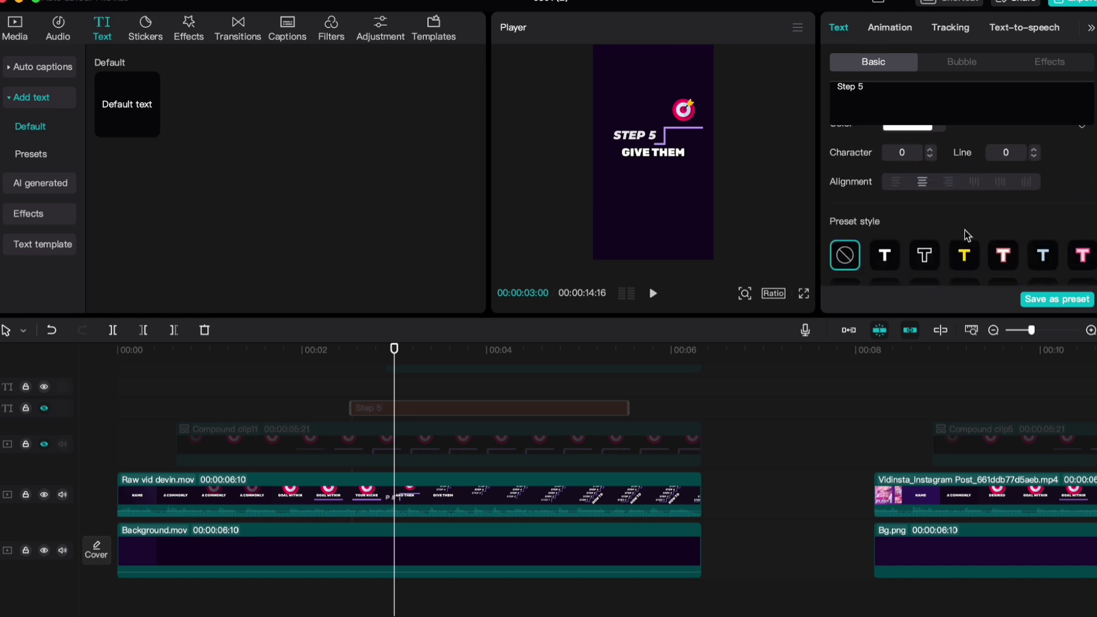
double_click(1032, 193)
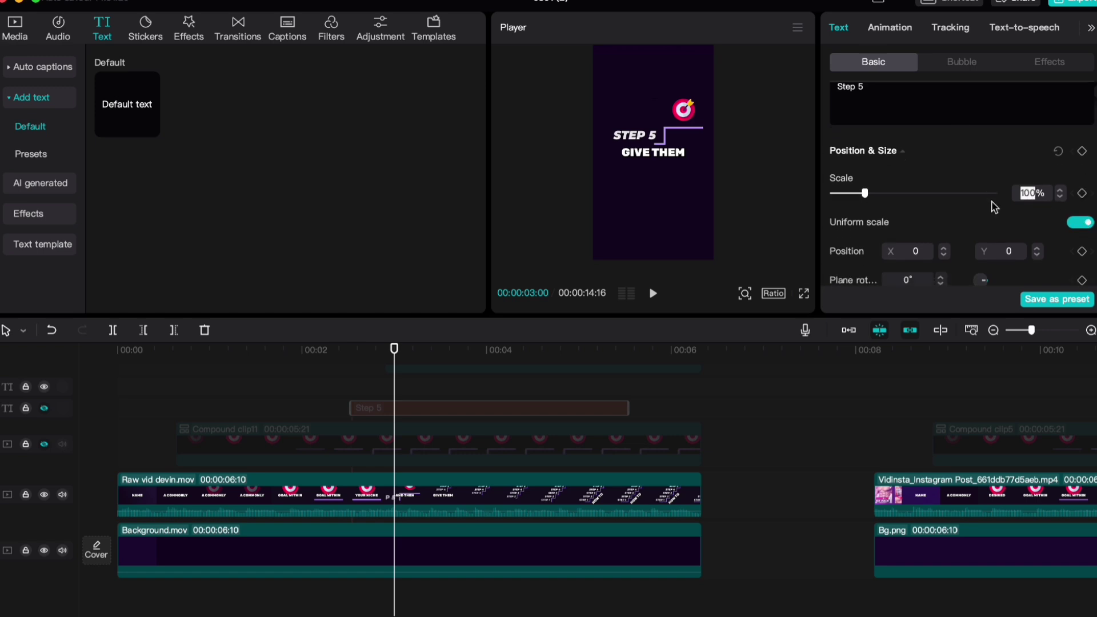
scroll(957, 212, "down", 5)
left_click_drag(995, 200, 896, 203)
Step: Trim the Step 5 text to start at 00:00:02:21 and extend its end to the end of the raw video
left_click(344, 409)
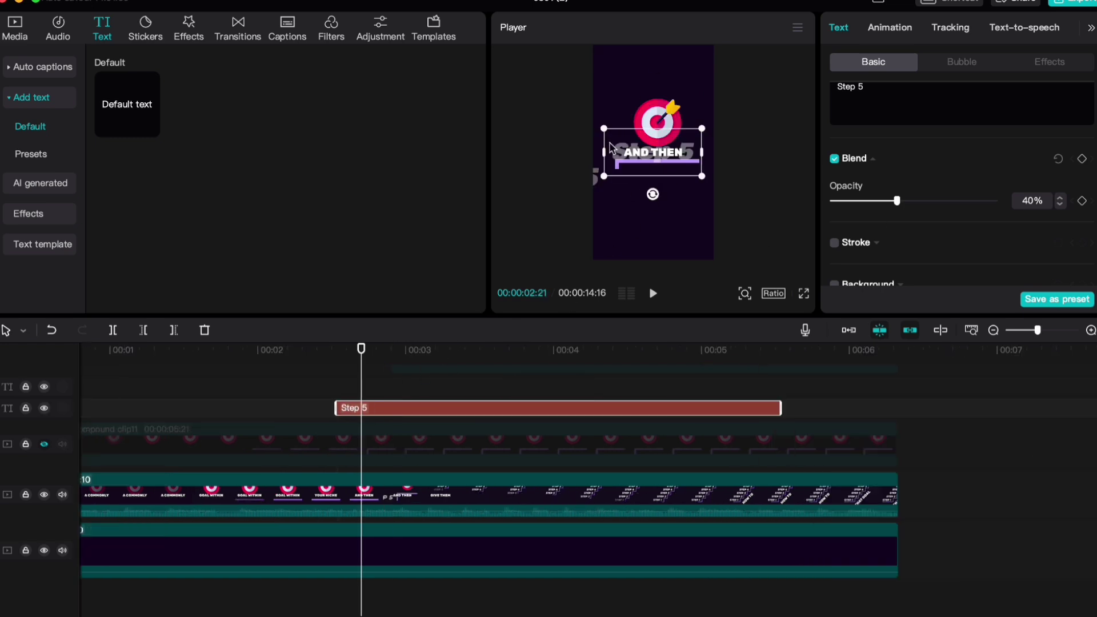
key("q")
left_click_drag(779, 408, 898, 410)
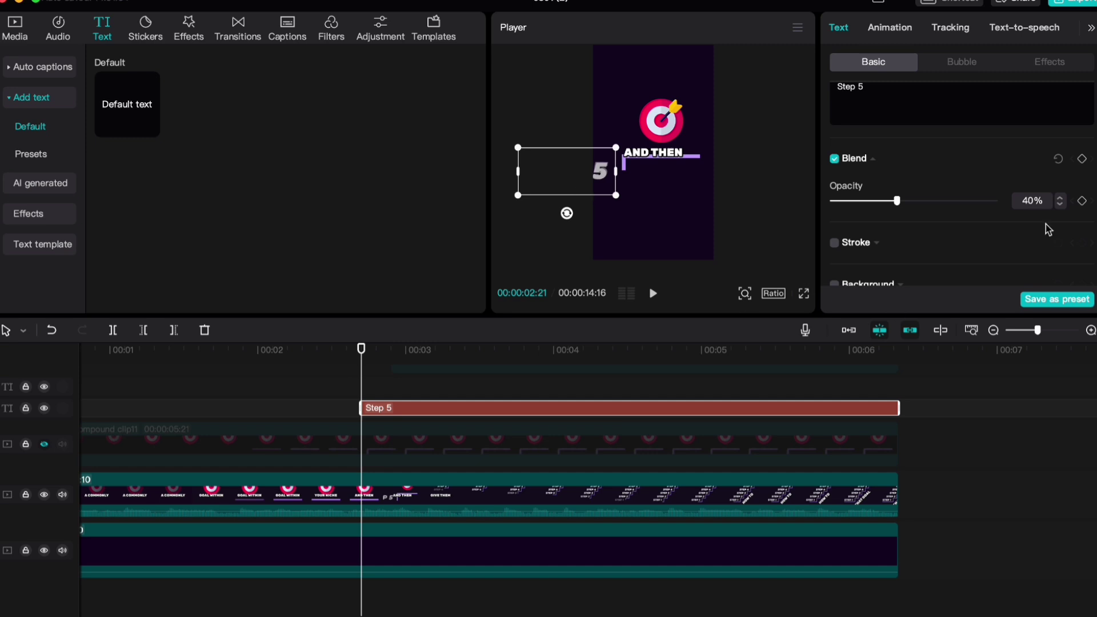
Step: At 00:00:02:21, keyframe the Step 5 text's opacity at 40%, scale at 195% and position at X -1538, Y -342
scroll(993, 224, "up", 3)
scroll(992, 237, "down", 3)
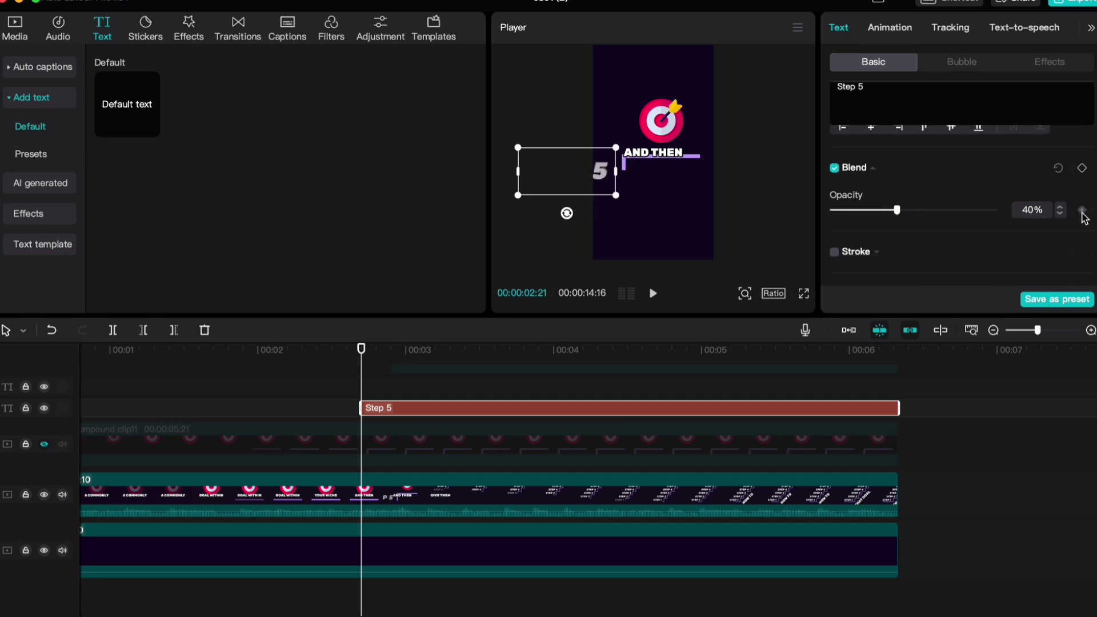
scroll(1080, 237, "up", 4)
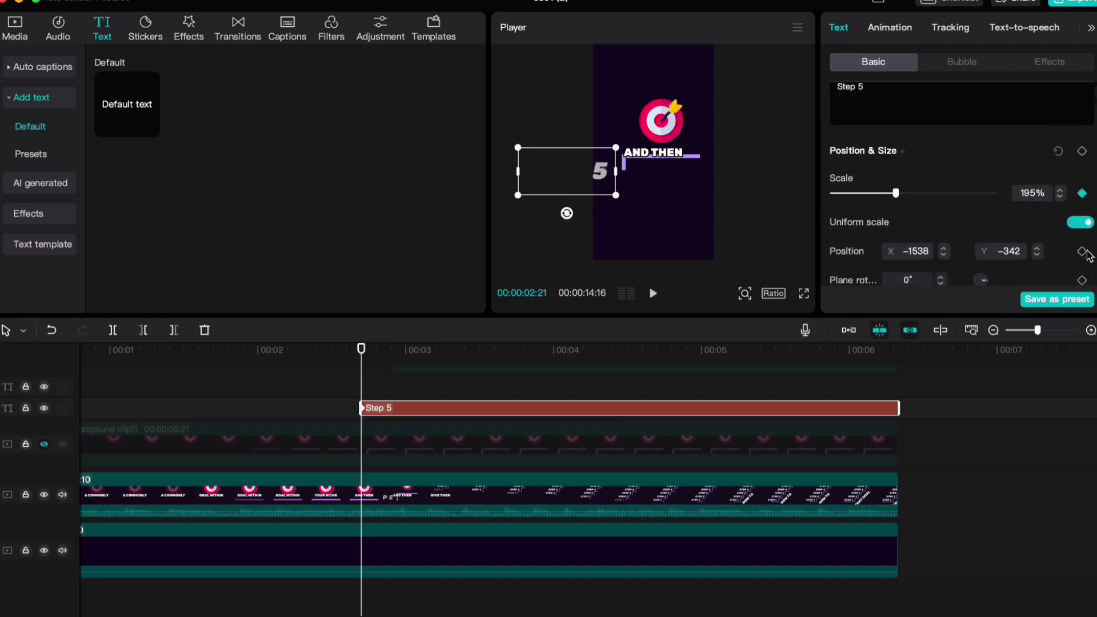
scroll(563, 511, "up", 2)
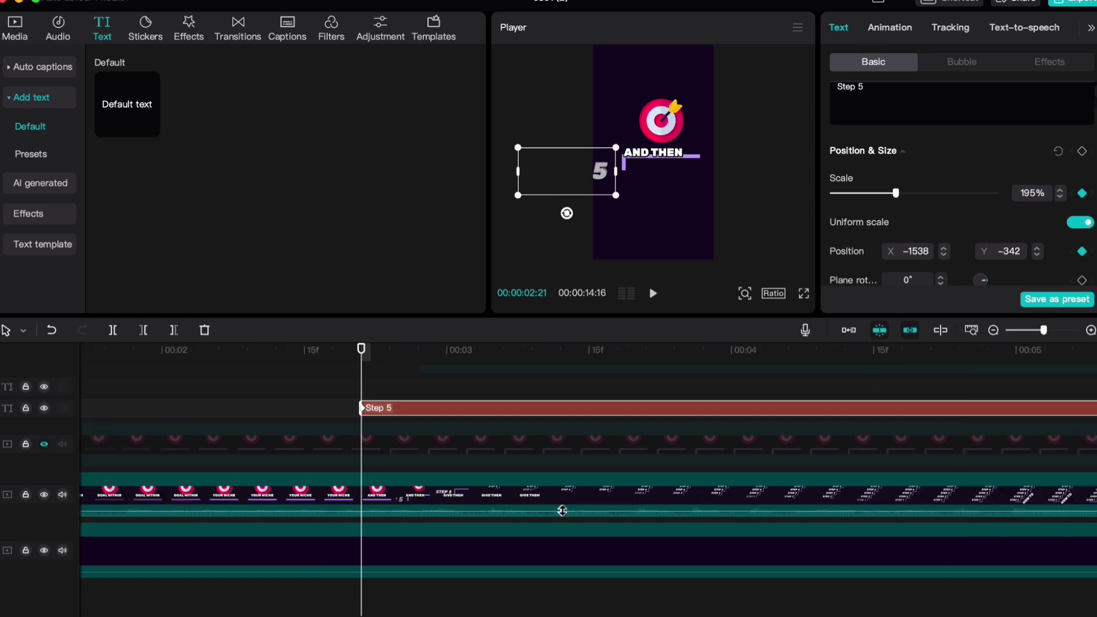
Step: At 00:00:03:02, move the Step 5 text onto the reference STEP 5 lettering, at about X 45, Y 567
key("Right")
key("Right")
key("Right")
key("Right")
key("Right")
key("Right")
key("Right")
key("Right")
key("Right")
key("Right")
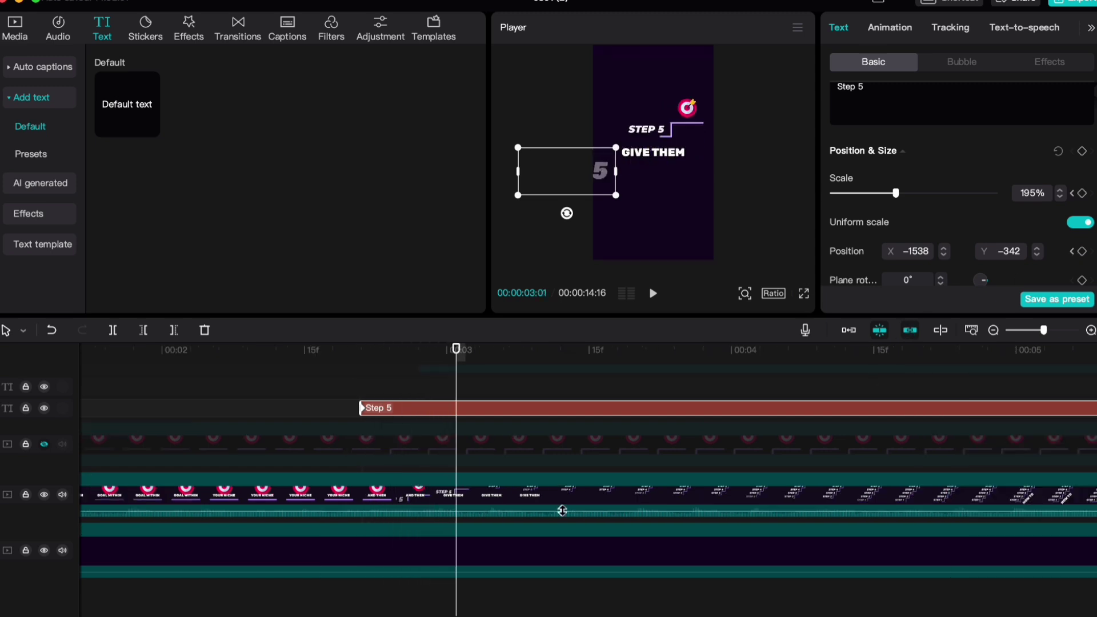
key("Right")
key("Right")
scroll(701, 100, "up", 3)
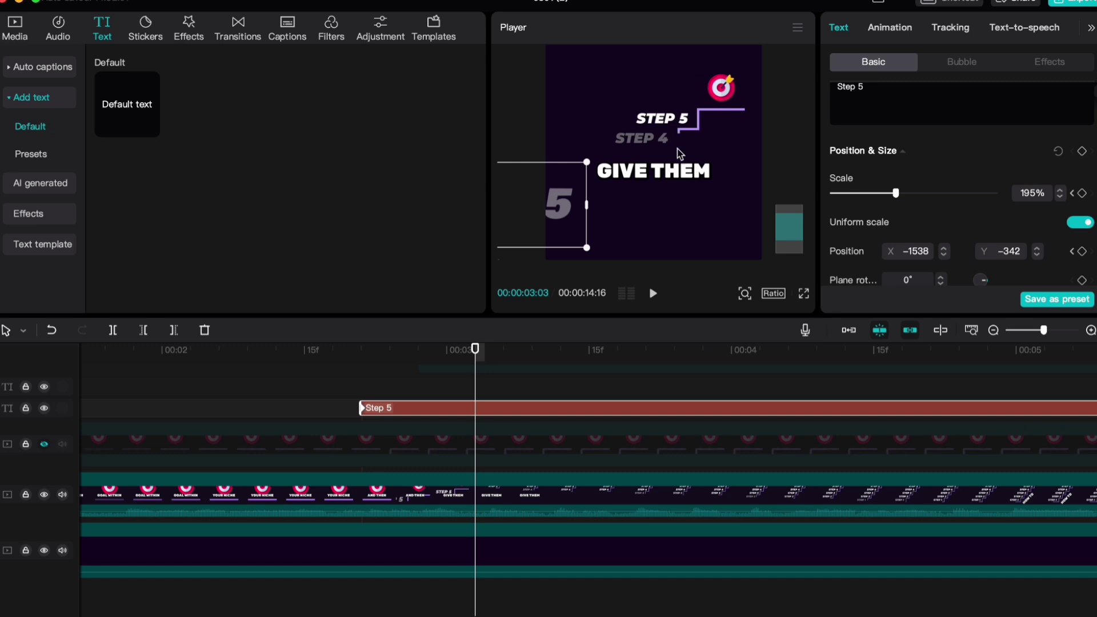
key("Left")
left_click_drag(534, 221, 692, 129)
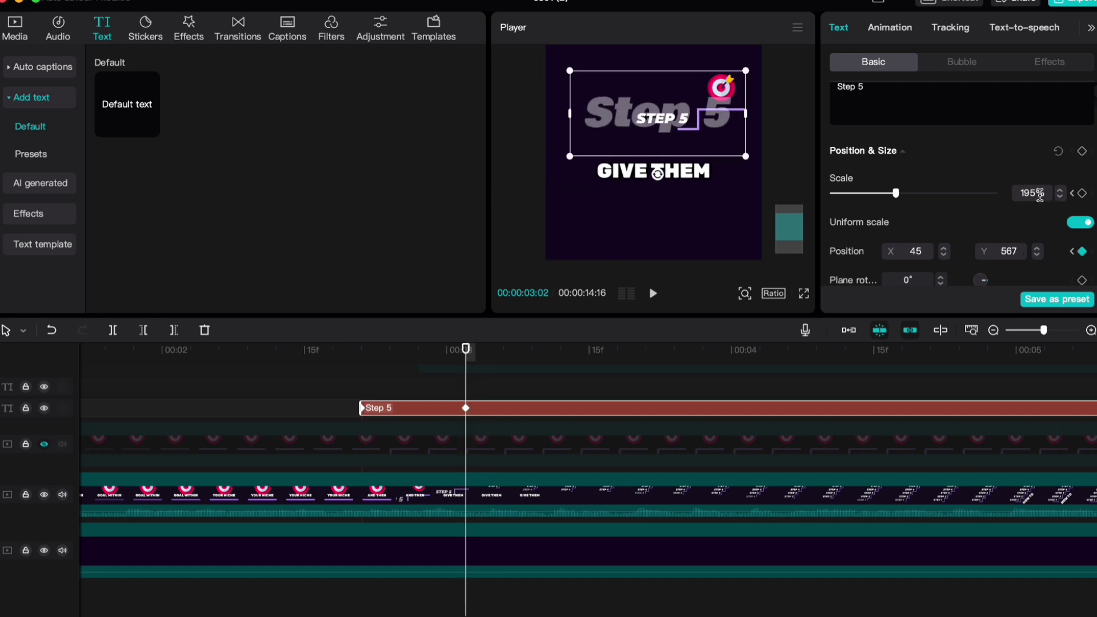
Step: At 00:00:03:02, scale the Step 5 text to 68%, align it at about X 109, Y 516 and set its opacity to 100%
left_click_drag(1040, 194, 1007, 194)
type("68")
key("Return")
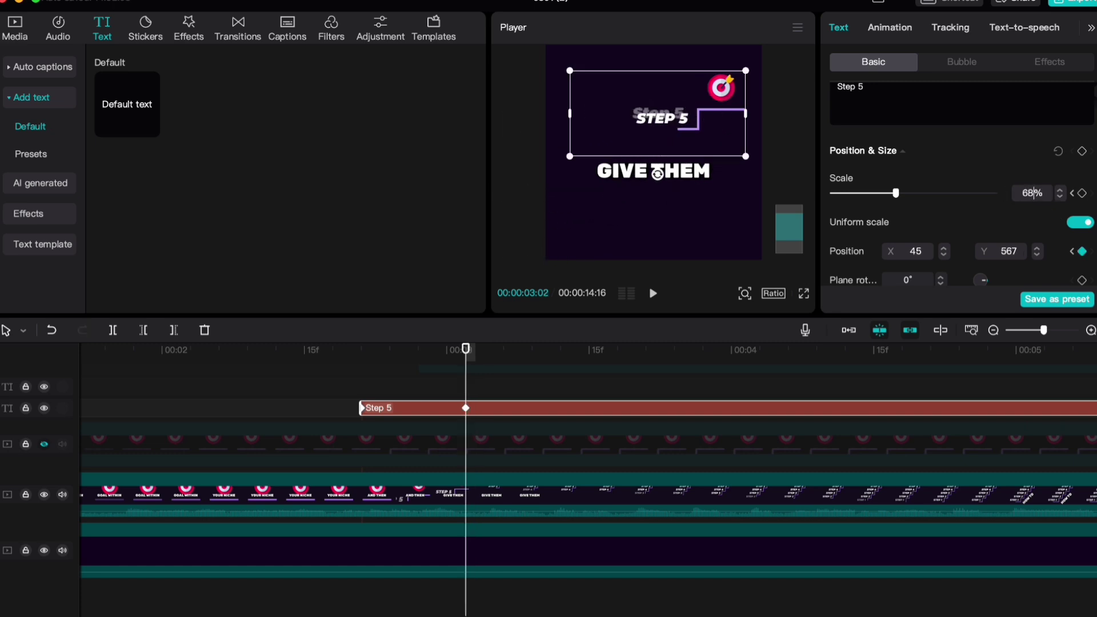
scroll(697, 118, "up", 2)
left_click_drag(697, 117, 693, 118)
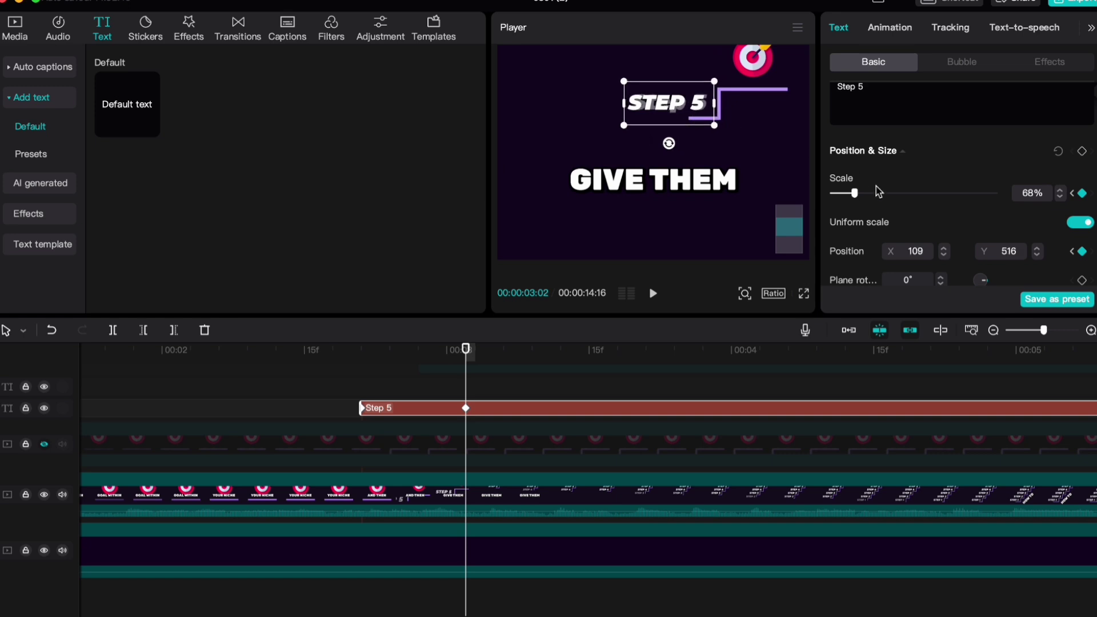
scroll(894, 257, "down", 4)
left_click_drag(896, 196, 995, 196)
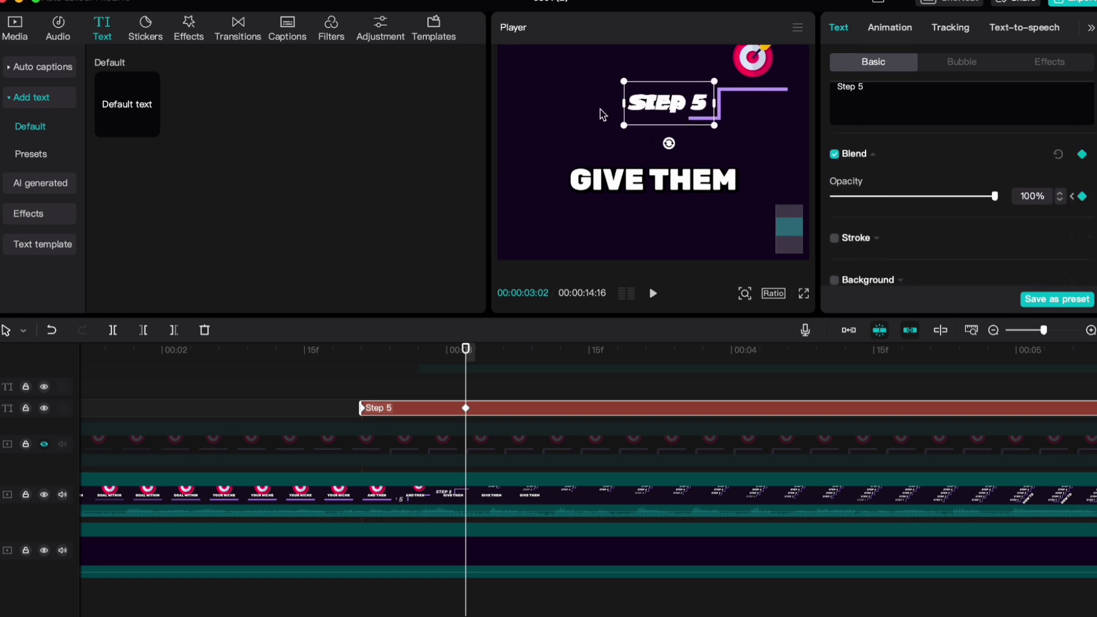
Step: Add a shadow to the Step 5 text and adjust its settings
scroll(693, 167, "up", 2)
scroll(983, 207, "down", 3)
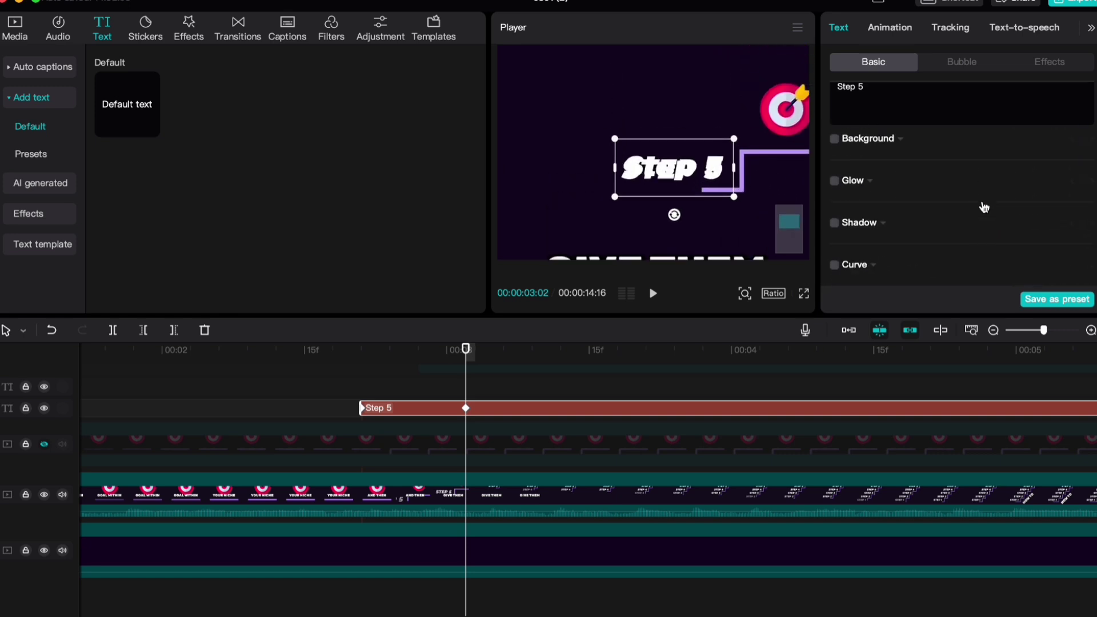
left_click(834, 224)
scroll(920, 236, "down", 3)
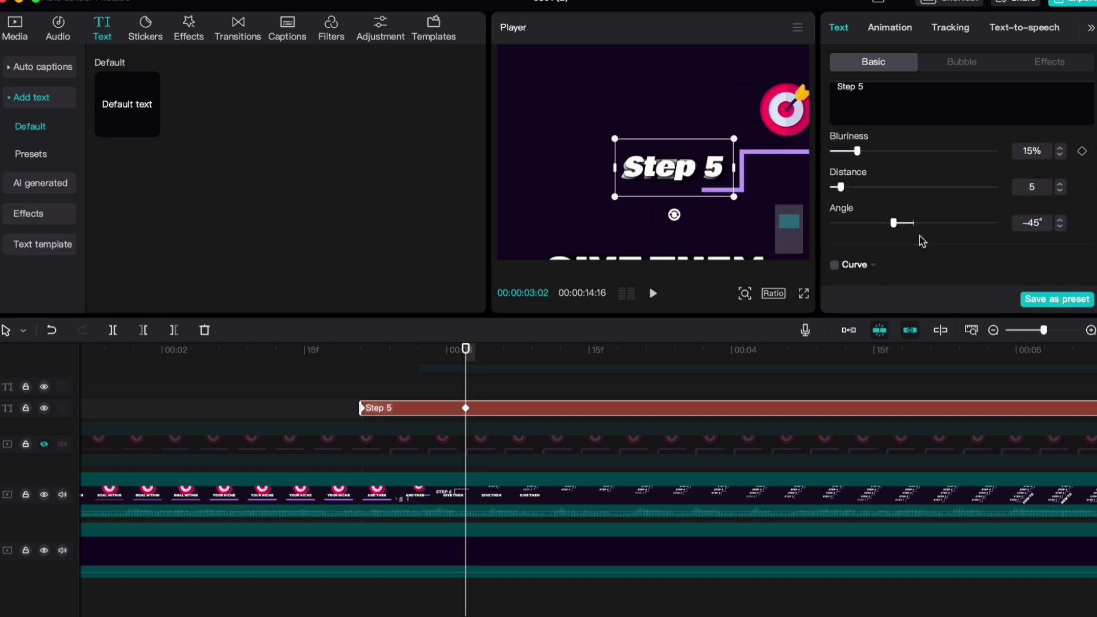
scroll(920, 236, "up", 1)
left_click_drag(908, 182, 940, 183)
Step: Add a black stroke with thickness 21 to the Step 5 text and nudge the text into alignment with the reference
scroll(862, 228, "up", 5)
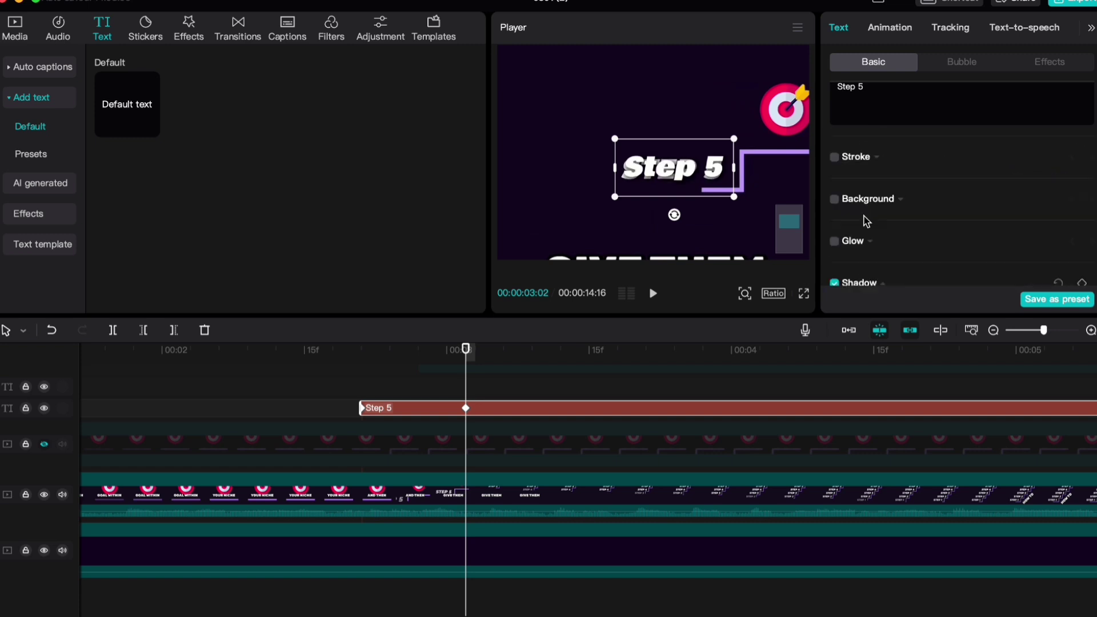
left_click(835, 205)
scroll(840, 211, "down", 3)
left_click(871, 195)
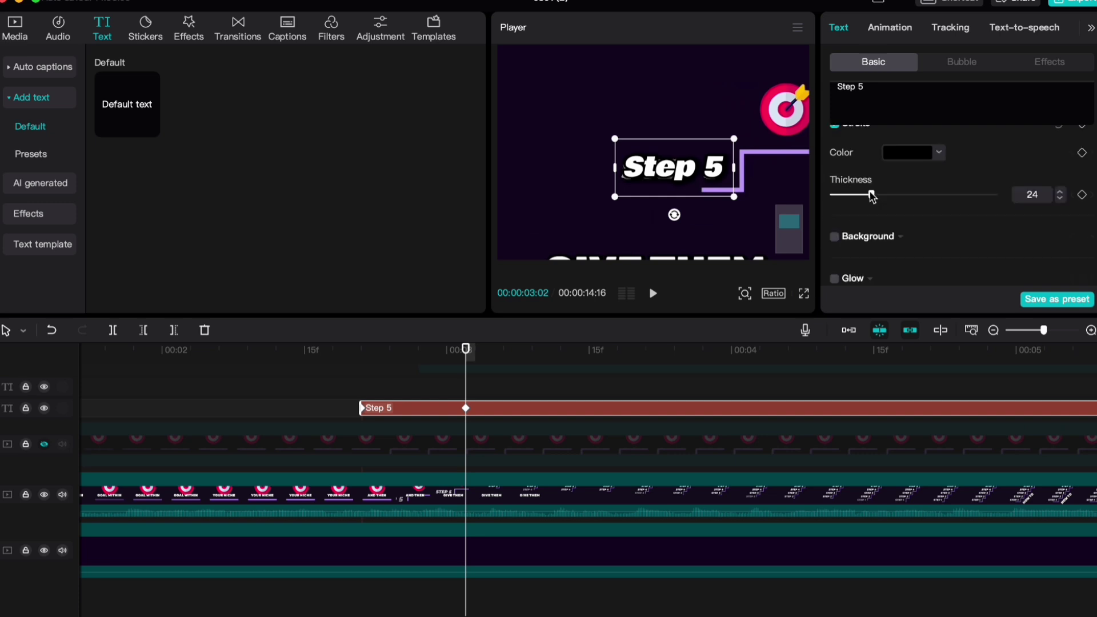
left_click_drag(656, 176, 654, 177)
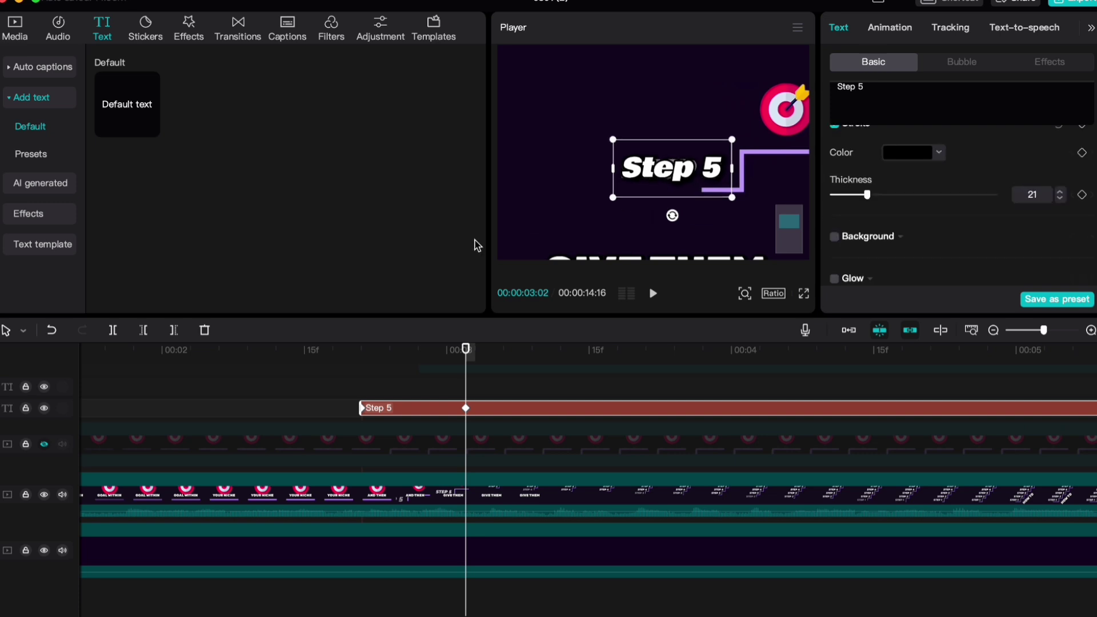
Step: Play the timeline from just before the Step 5 text starts to check its entrance animation
scroll(409, 457, "down", 3)
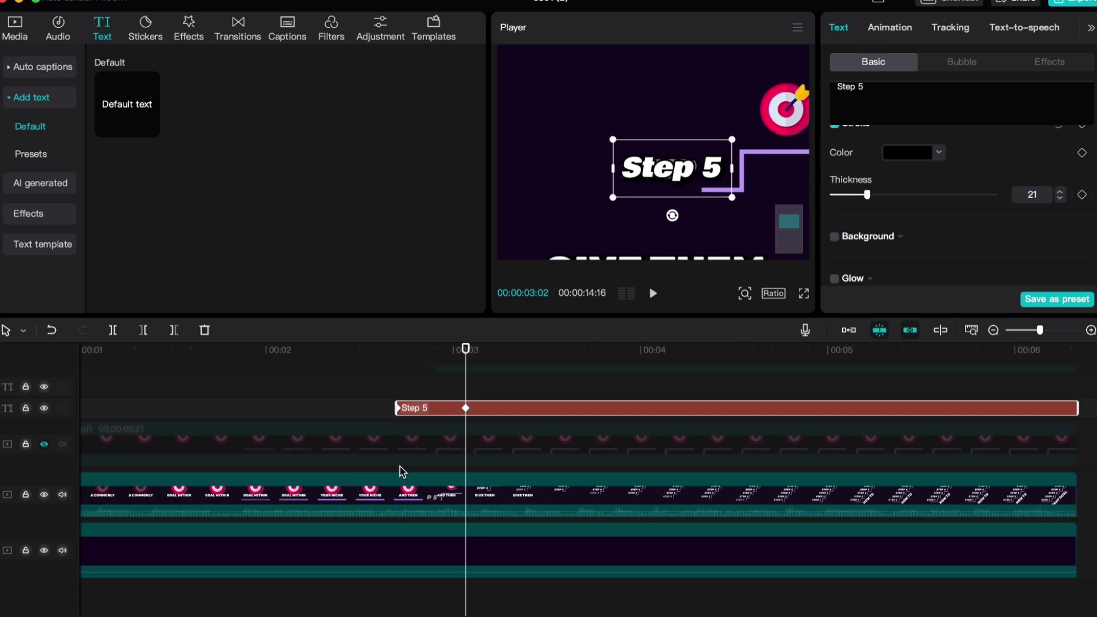
left_click(394, 361)
key("space")
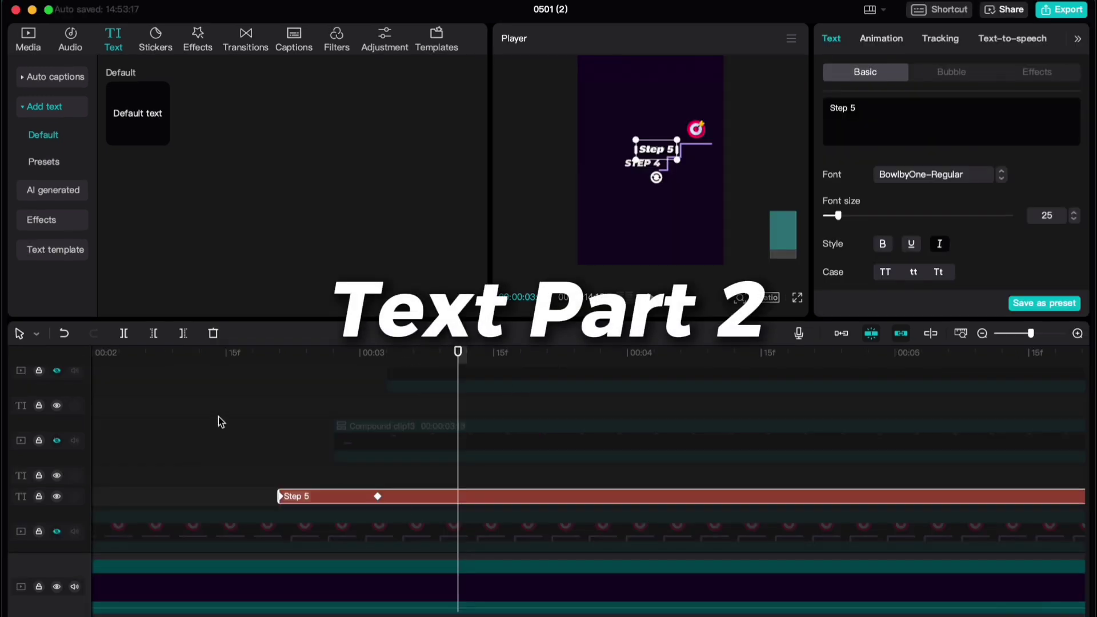
Step: Paste a copy of the Step 5 text at 00:00:02:24, without keyframes, and change its wording to "Step 4"
left_click(306, 421)
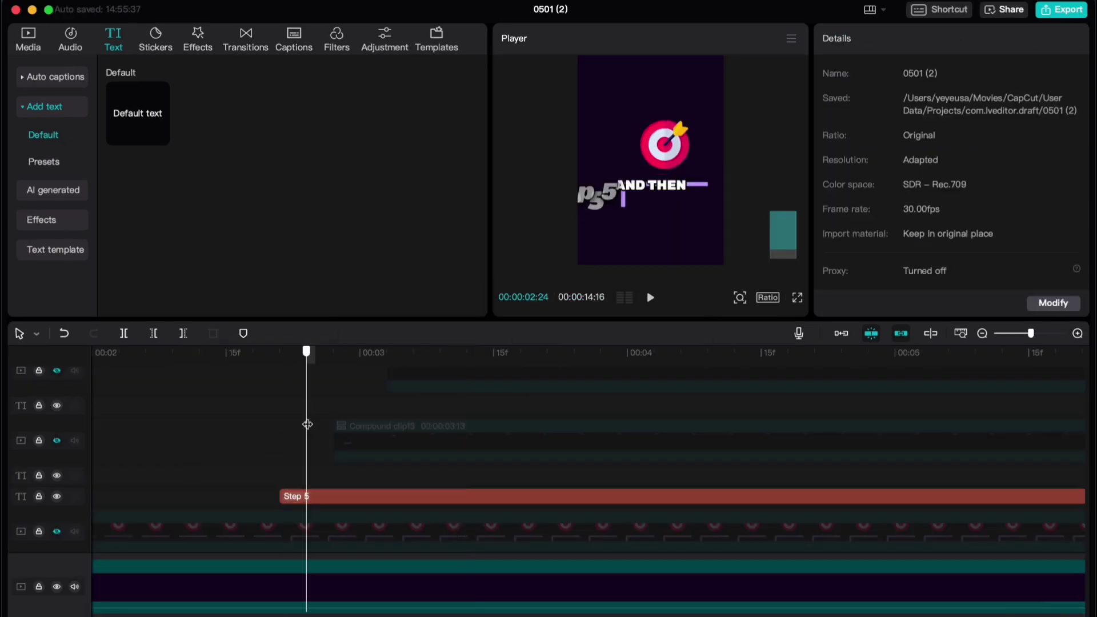
key("ctrl+v")
key("super+equal")
key("super+equal")
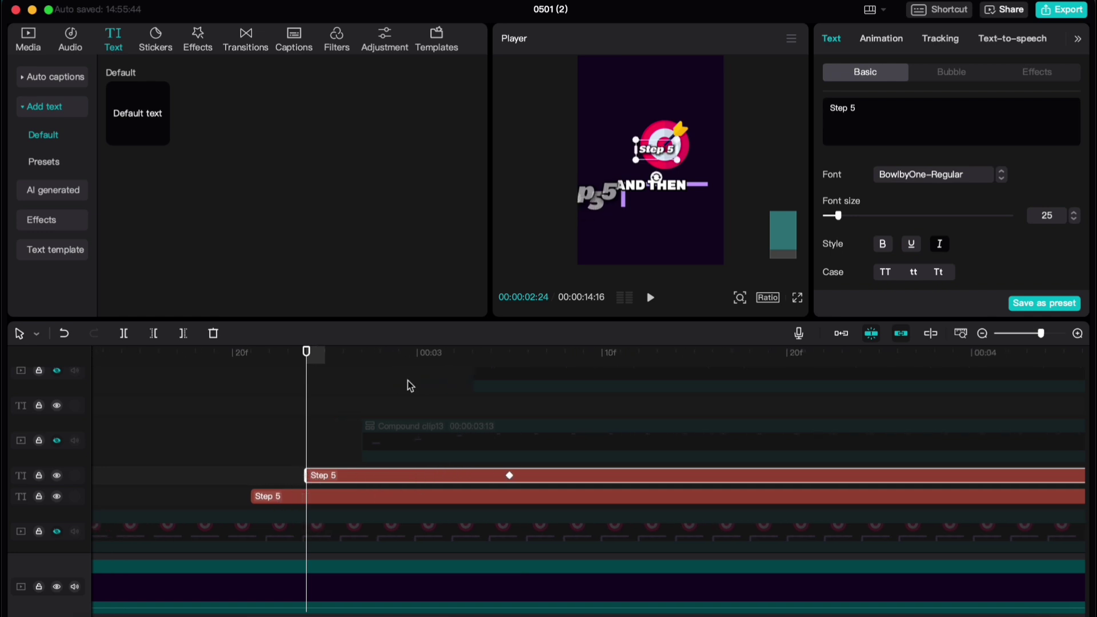
left_click(507, 466)
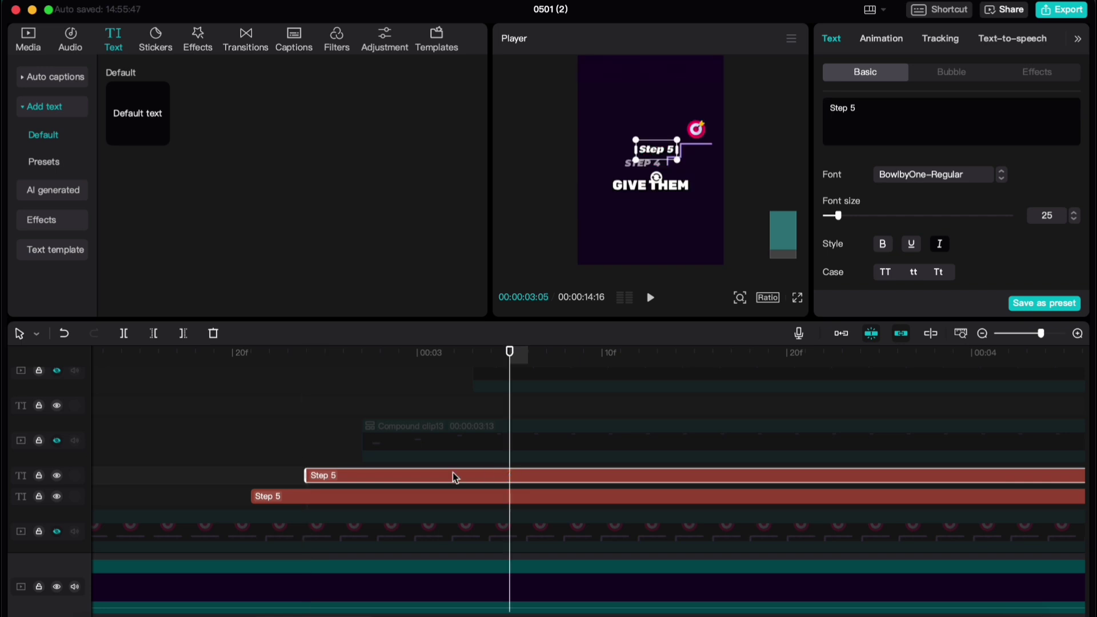
scroll(436, 357, "up", 1)
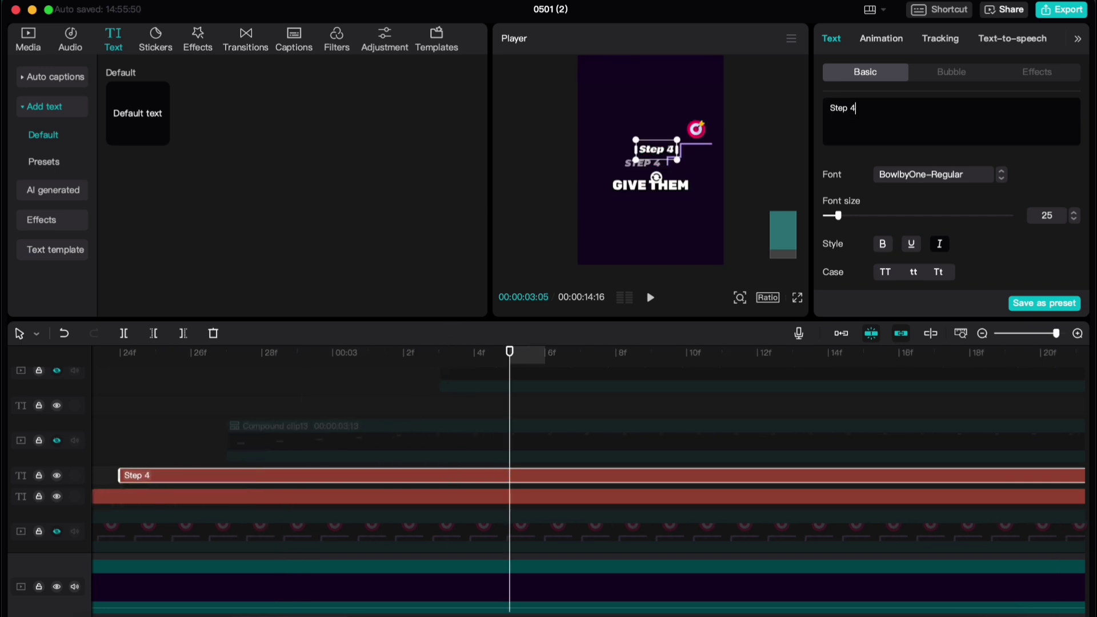
Step: Go through the reference frame by frame from 00:00:02:24 and start the Step 4 text at 00:00:03:03
scroll(266, 410, "left", 3)
left_click(267, 410)
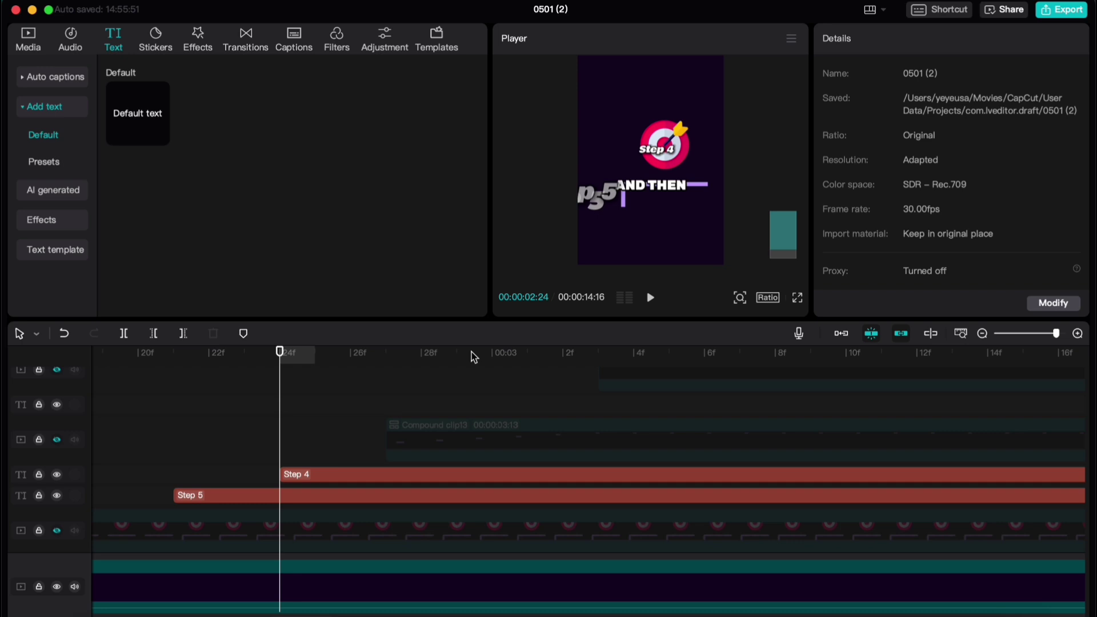
key("Right")
key("Right")
key("Right")
key("Right")
key("Right")
key("Right")
key("Right")
key("Right")
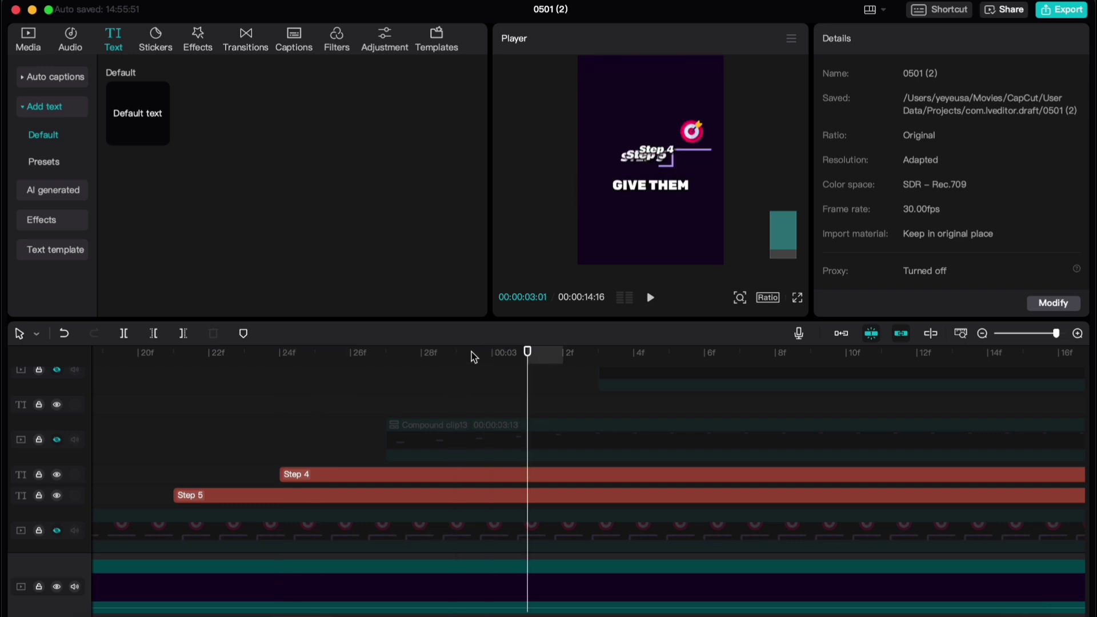
key("Right")
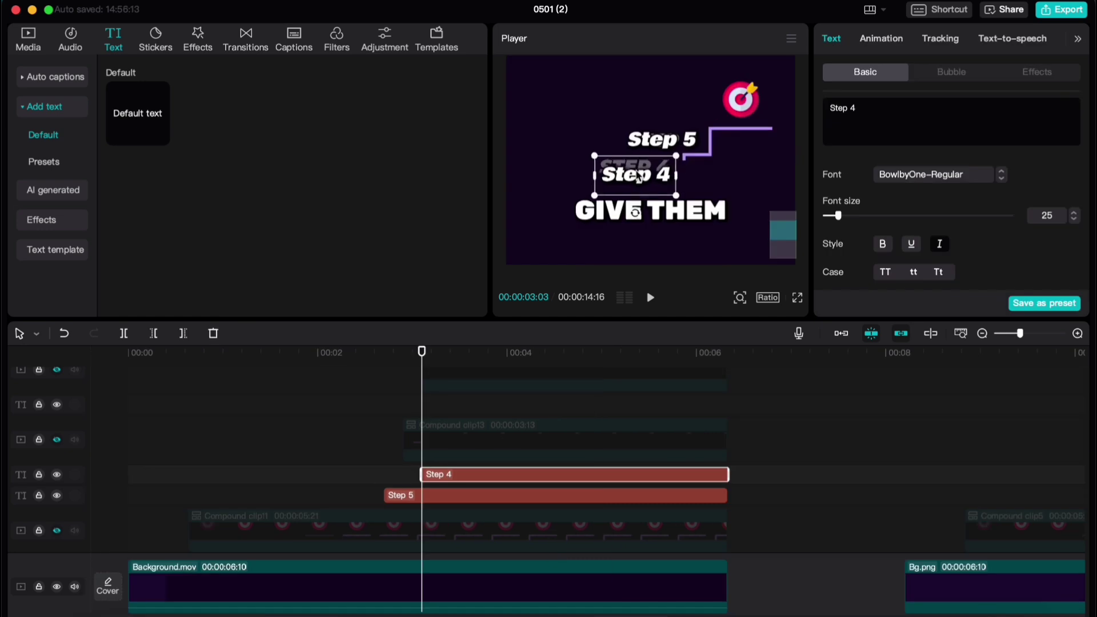
Step: Place the Step 4 text over the reference STEP 4 lettering and keyframe its opacity at 40% at 00:00:03:03
left_click_drag(638, 170, 637, 161)
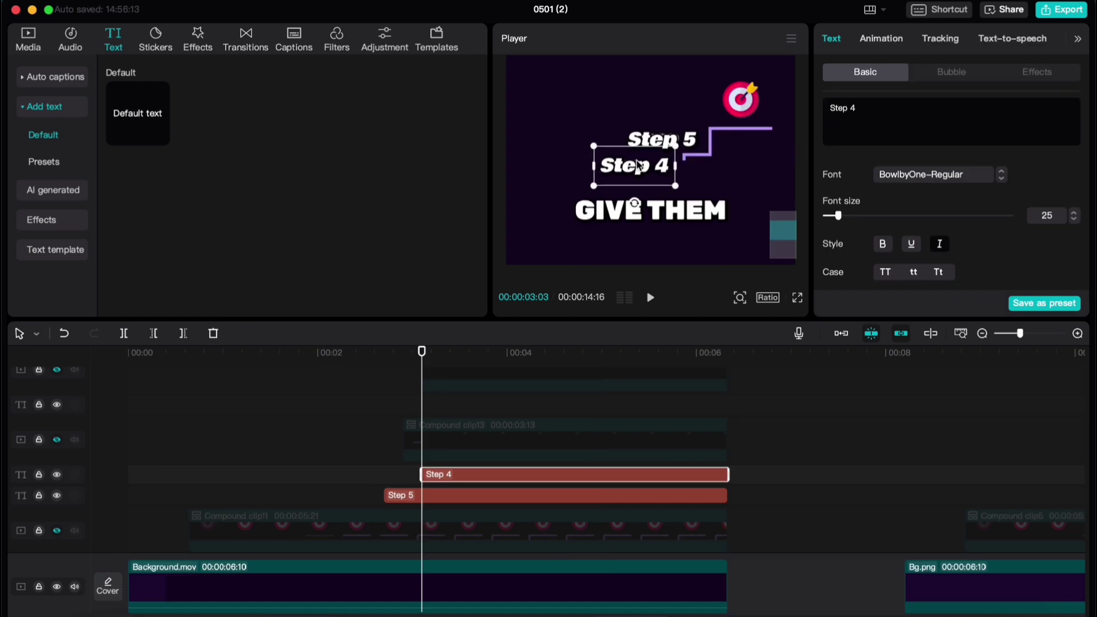
scroll(937, 246, "down", 5)
left_click_drag(911, 197, 889, 196)
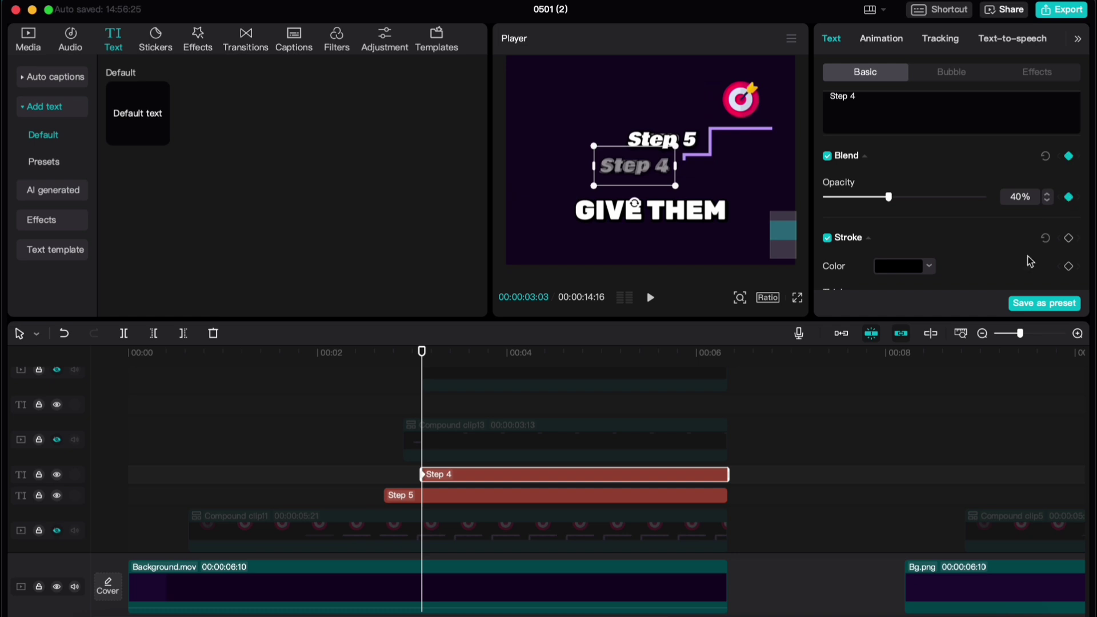
Step: With the Step 4 track hidden, find where the reference lettering turns opaque, then unhide it and keyframe Step 4's opacity at 100% at 00:00:03:13
left_click(57, 474)
key("Right")
key("Right")
key("Right")
key("Right")
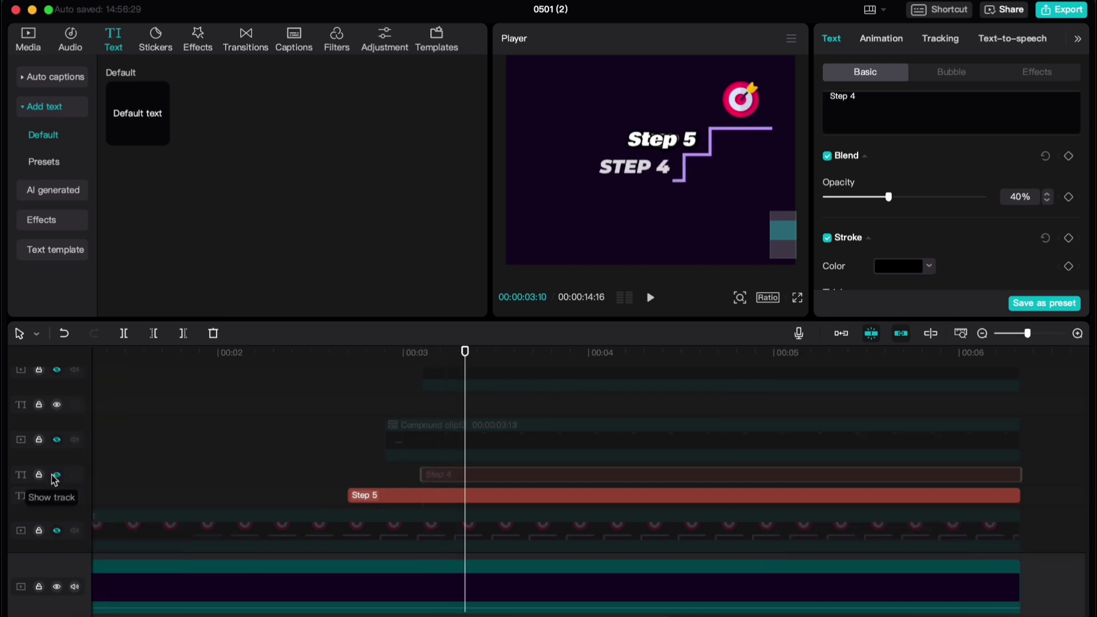
key("Right")
key("Right")
key("Right")
key("Right")
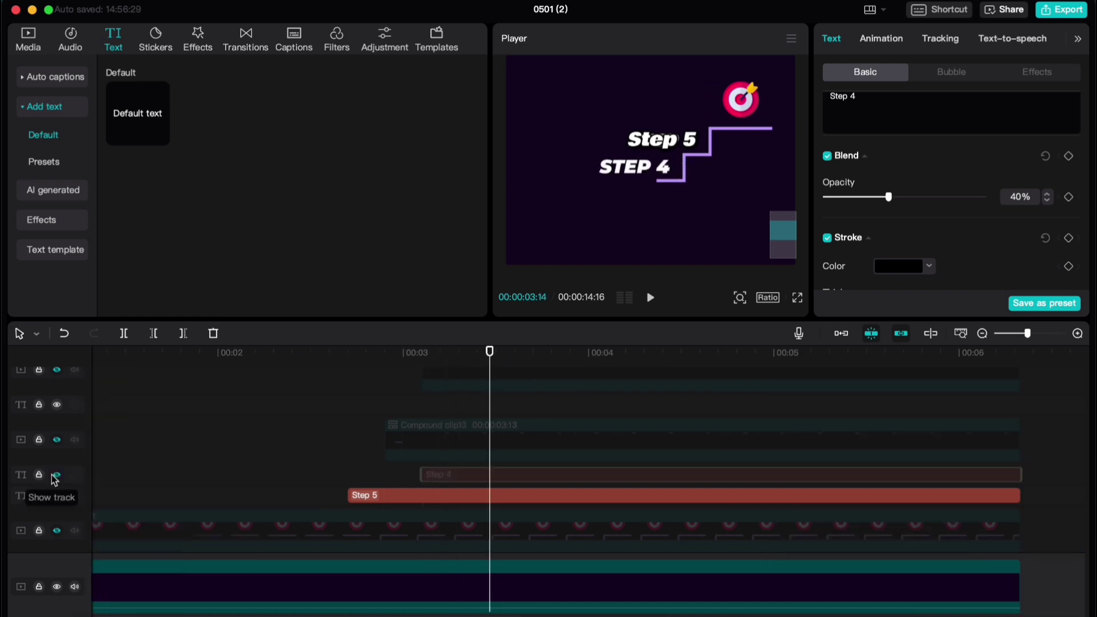
key("Left")
key("Right")
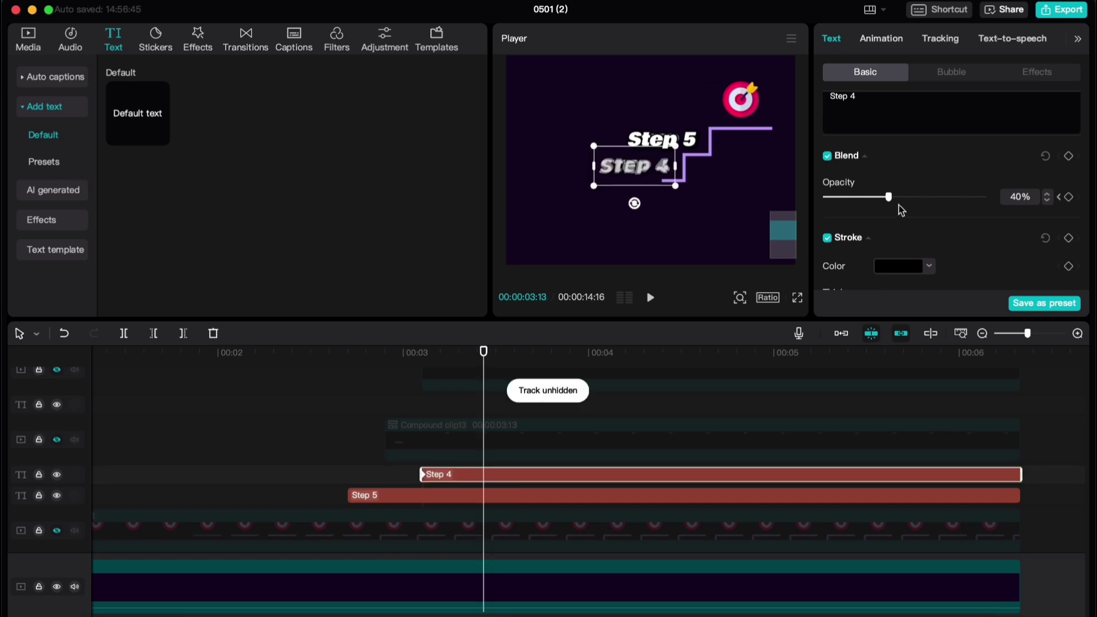
left_click_drag(889, 197, 1015, 207)
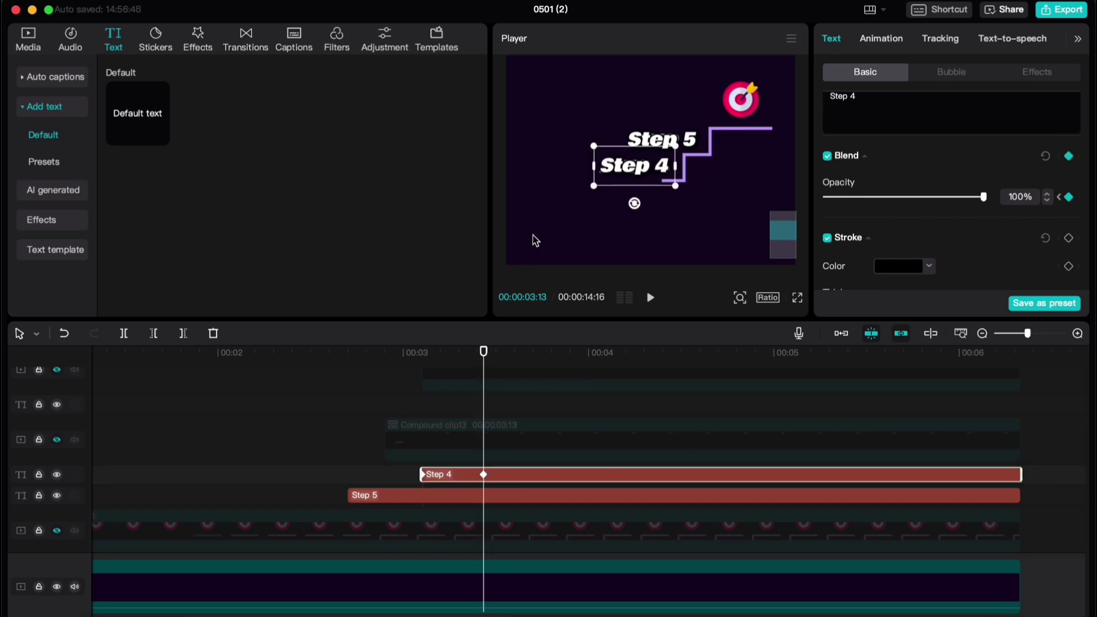
scroll(578, 218, "down", 1)
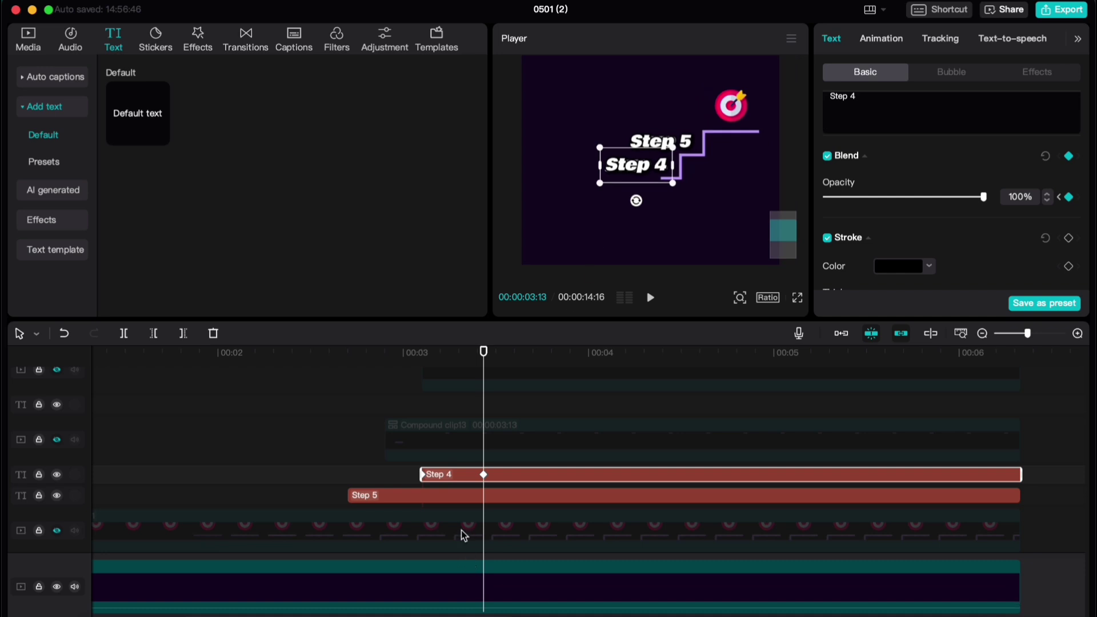
scroll(461, 530, "down", 3)
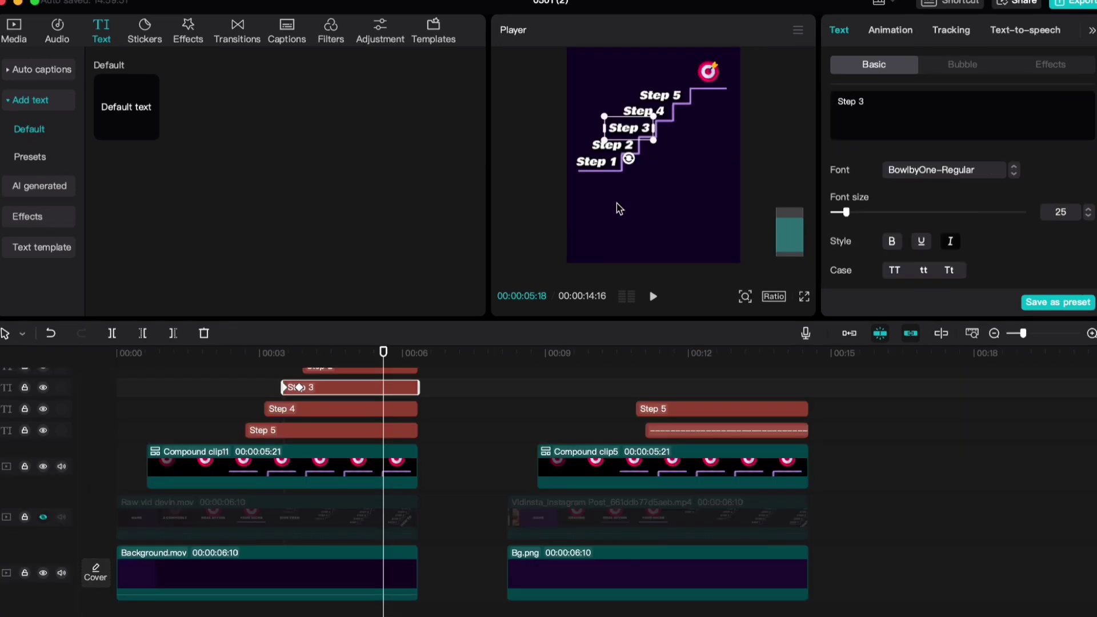
Step: Play the timeline from 00:00:00:19 to check the entrance animations of the Step 5 to Step 1 texts along the staircase
scroll(616, 204, "down", 1)
scroll(223, 456, "up", 2)
scroll(174, 438, "down", 2)
left_click(147, 427)
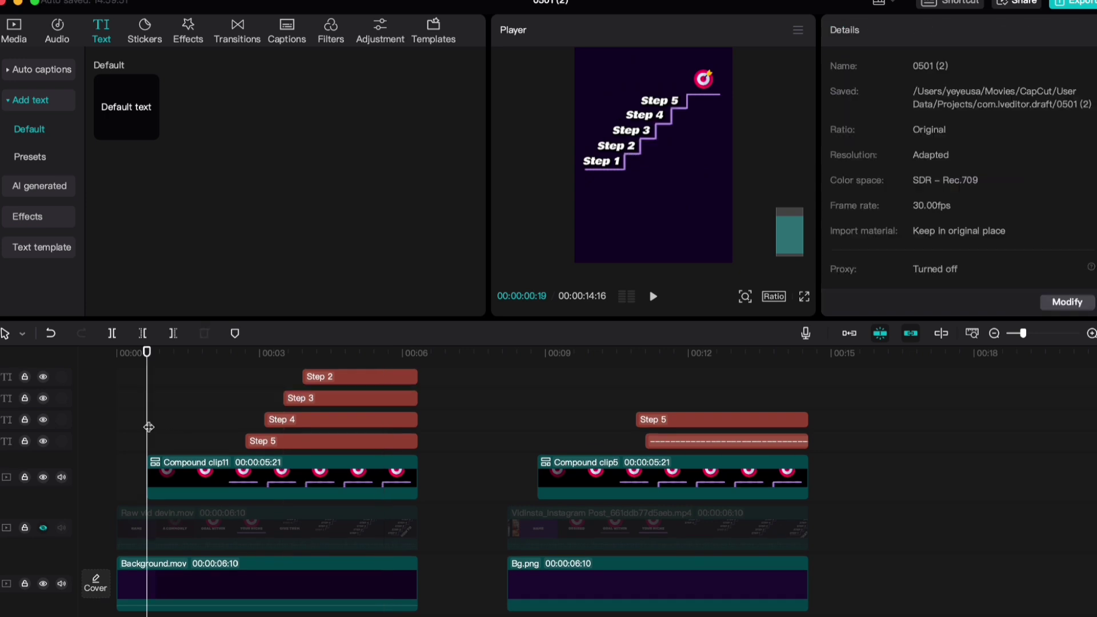
key("space")
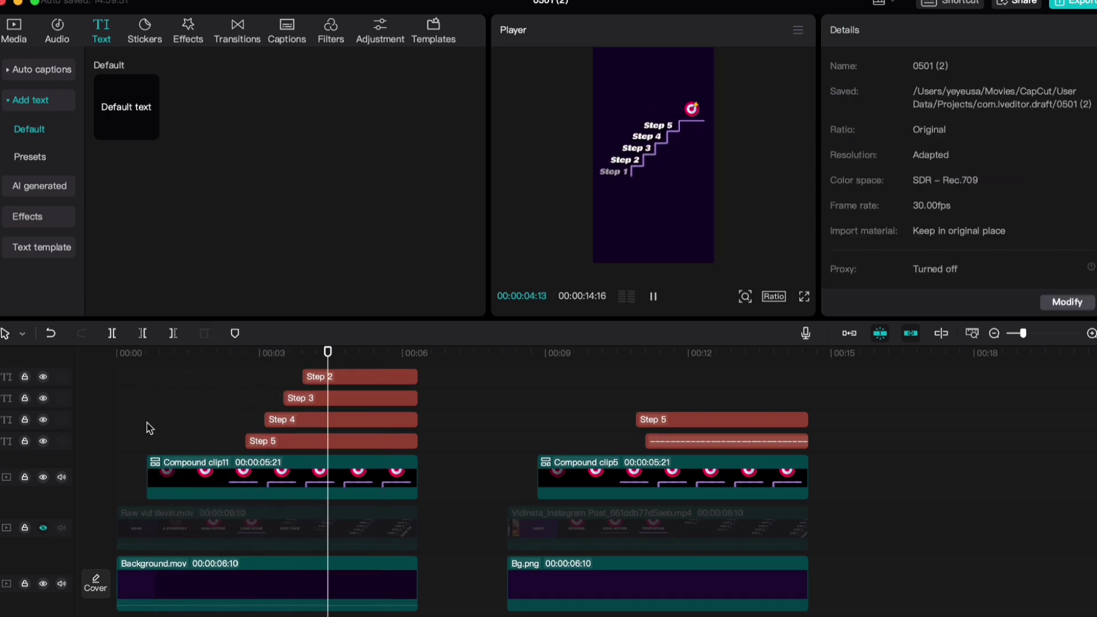
key("space")
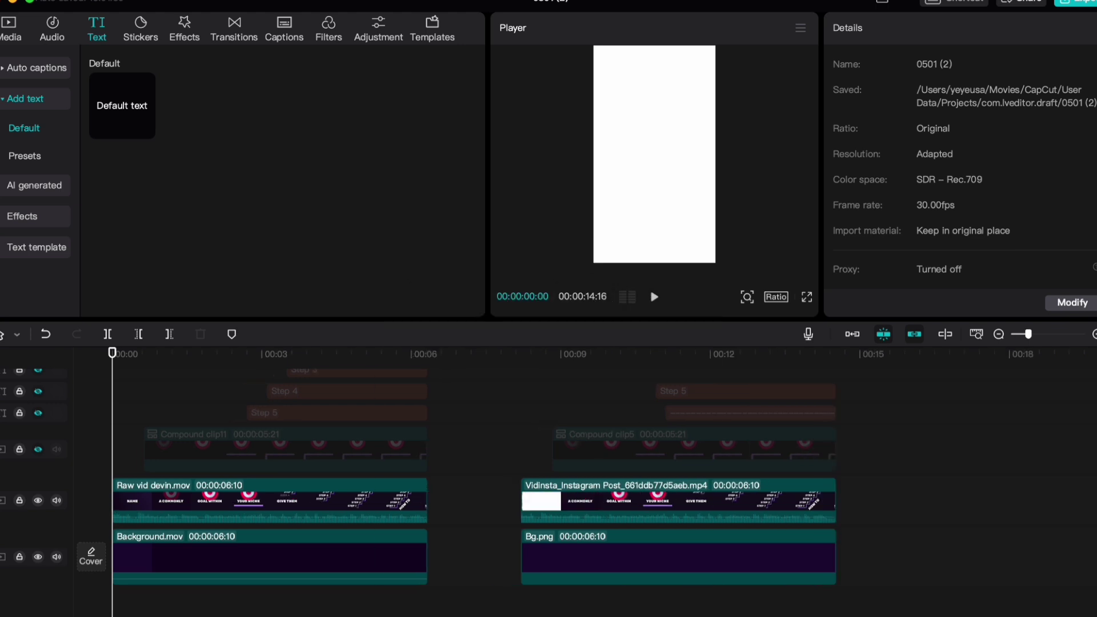
Step: Generate English auto captions for the clips and select the first caption, "name a commonly desired goal within your niche"
left_click(38, 73)
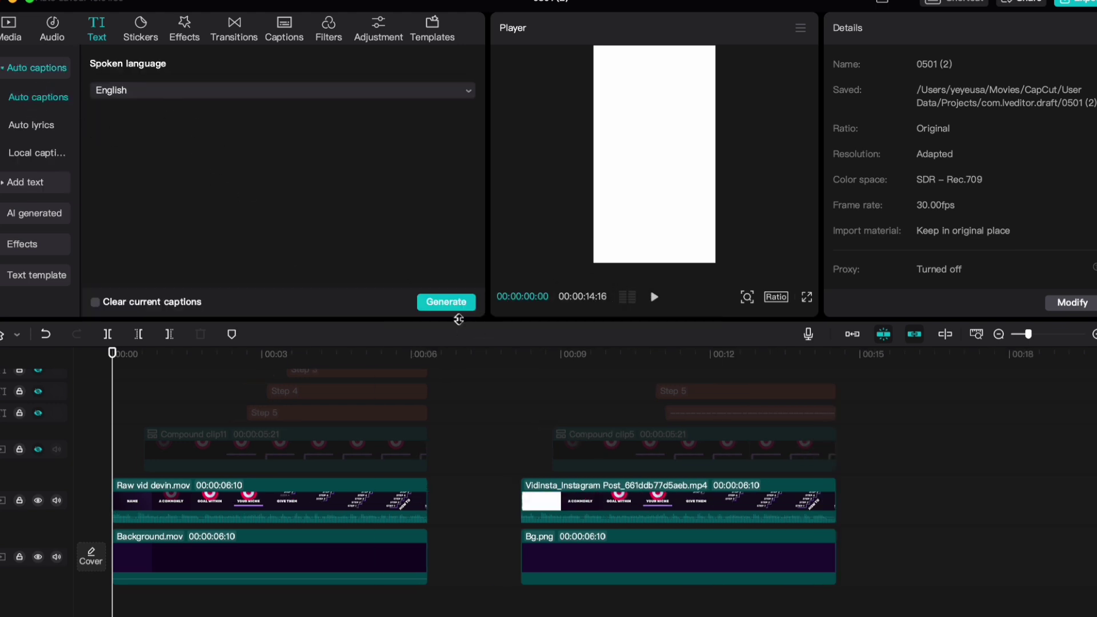
left_click(436, 305)
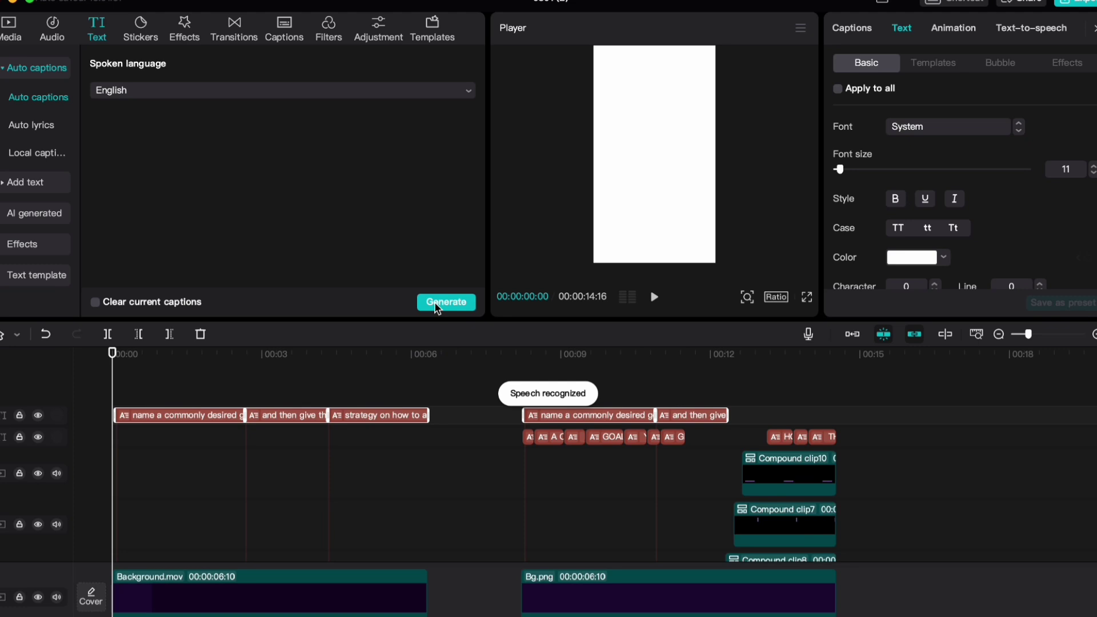
left_click(176, 423)
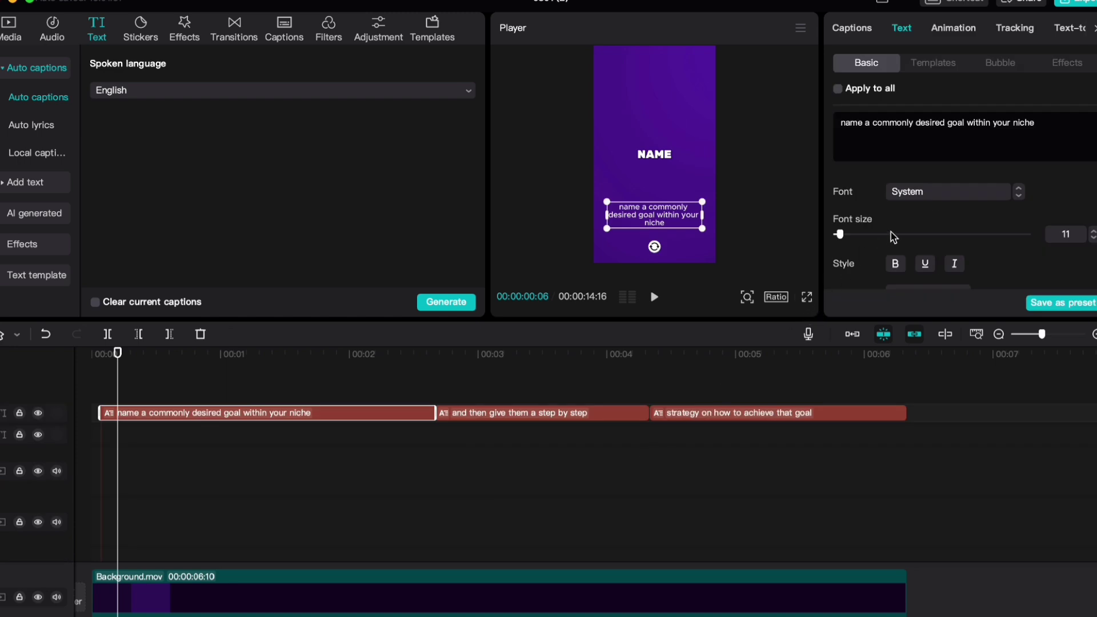
Step: Set the first caption's font to BowlbyOne-Regular and its font size to 23
left_click(924, 198)
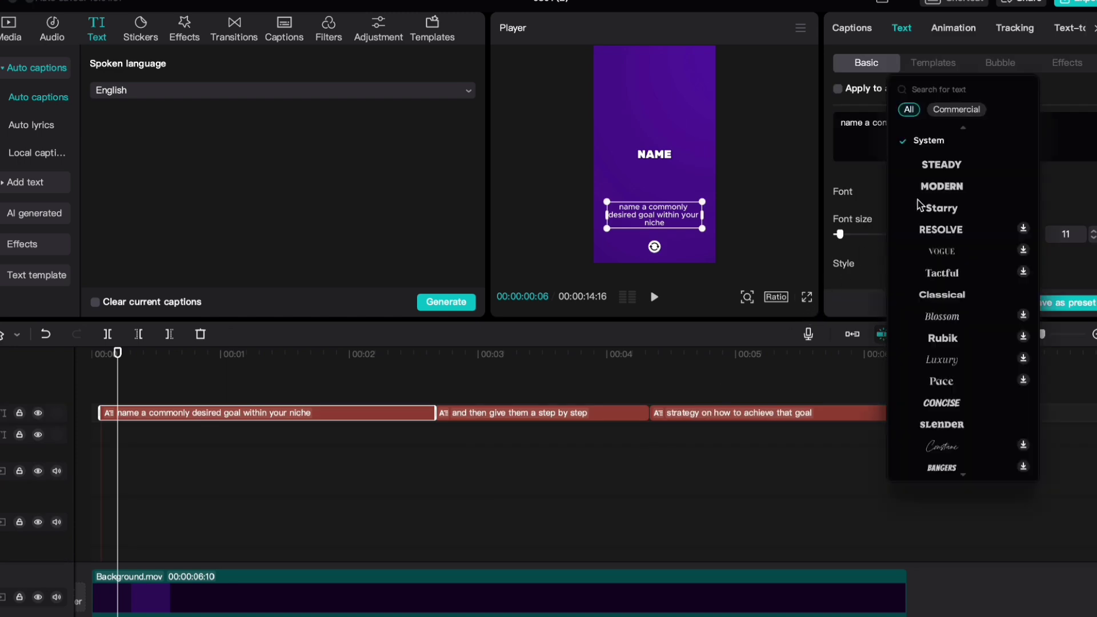
scroll(937, 183, "up", 3)
left_click(955, 164)
scroll(933, 186, "down", 1)
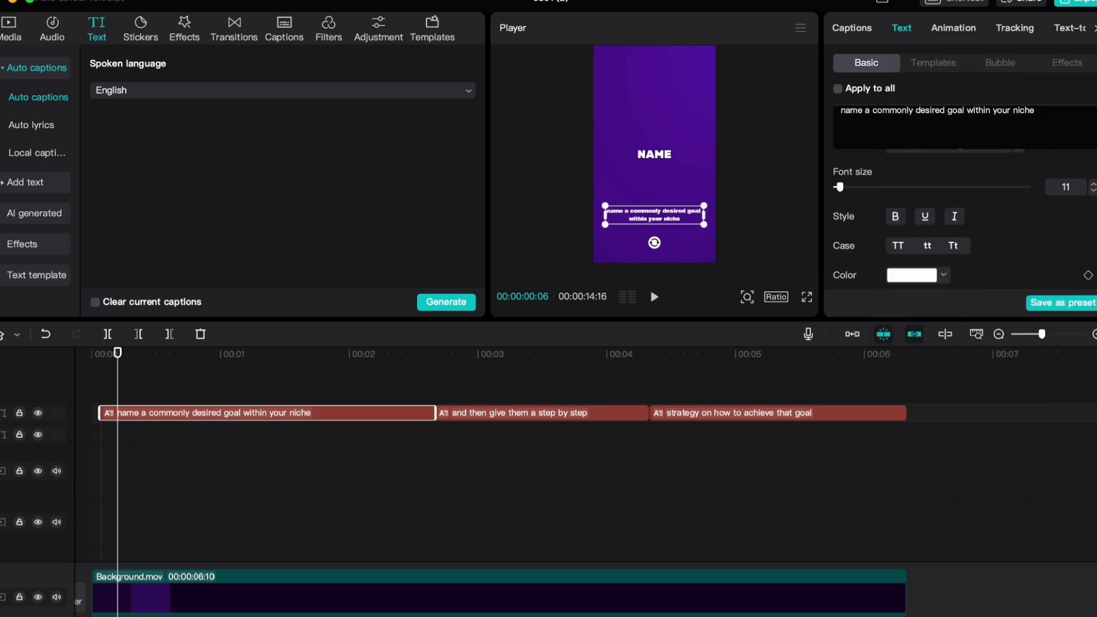
scroll(1021, 215, "up", 1)
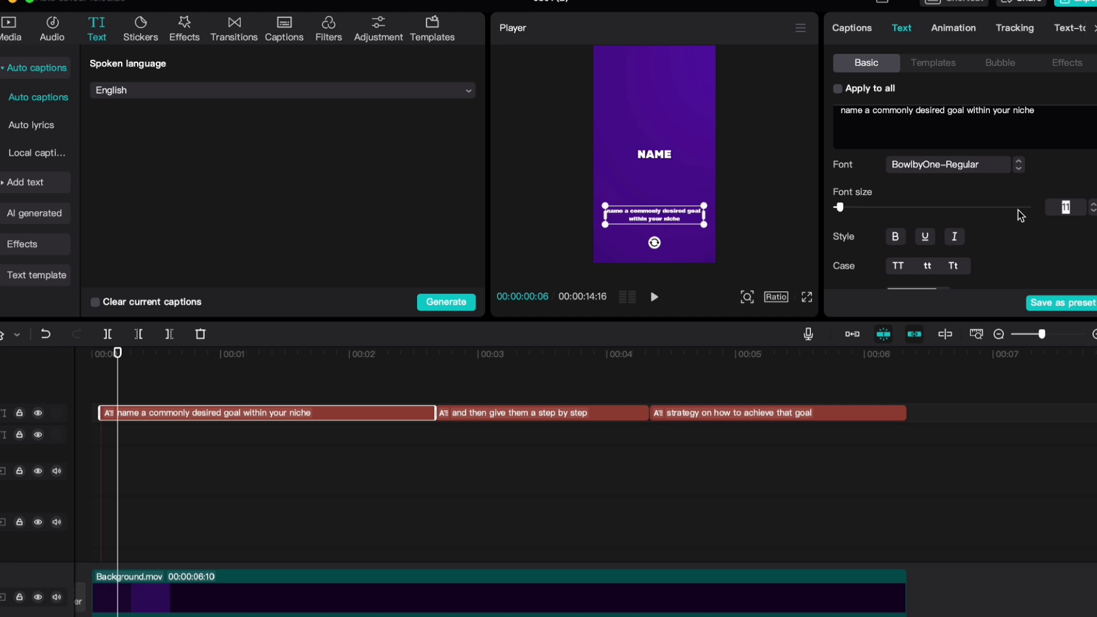
type("20")
key("Return")
Step: Give the first caption a black shadow and a black stroke, and reduce the stroke's thickness
scroll(951, 231, "down", 3)
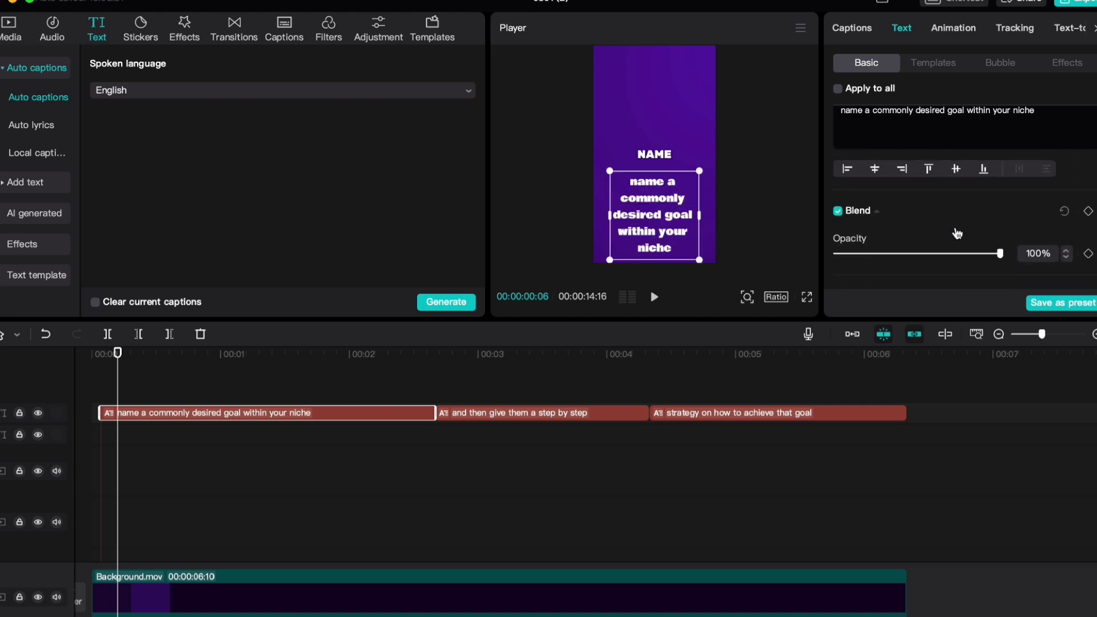
scroll(914, 234, "down", 5)
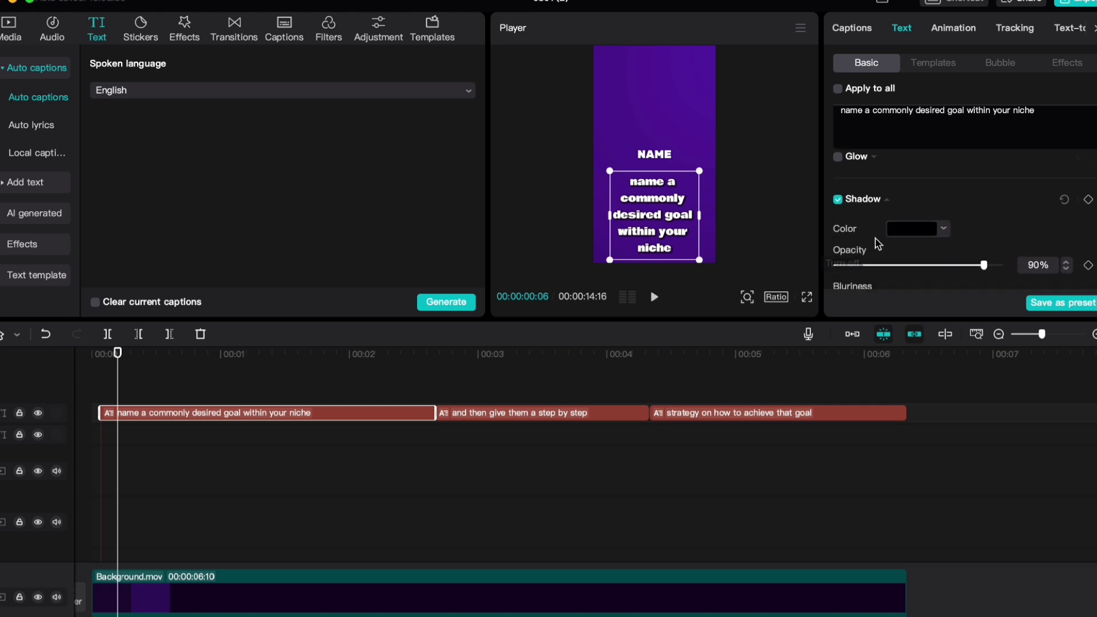
scroll(878, 244, "down", 1)
left_click(946, 223)
scroll(920, 235, "up", 3)
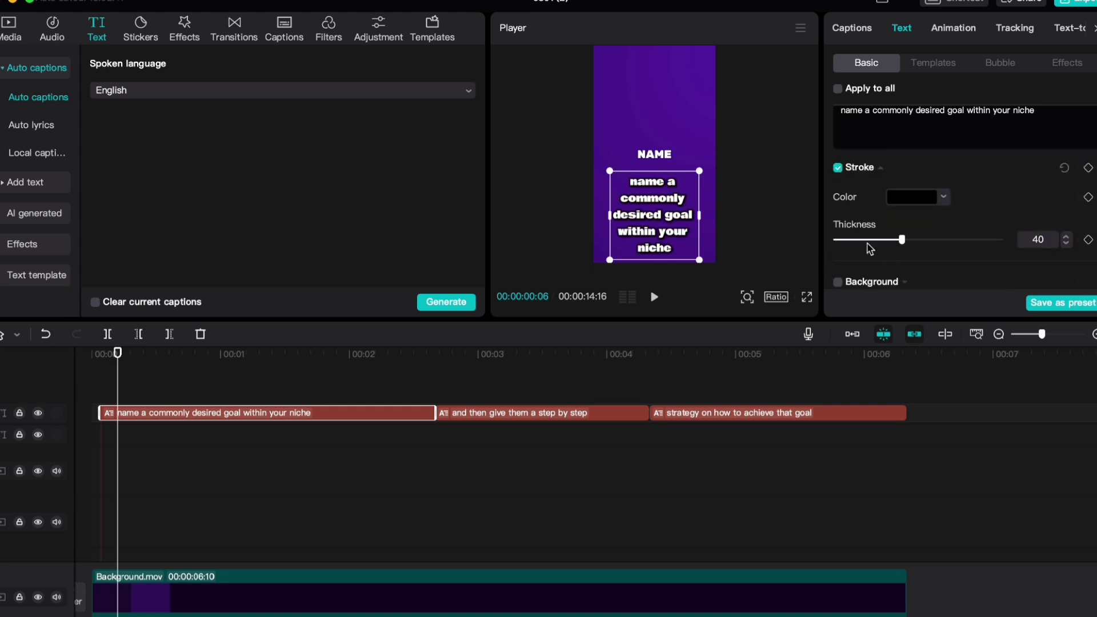
left_click_drag(901, 240, 849, 244)
Step: Change the first caption's letter case to all uppercase
scroll(930, 253, "up", 5)
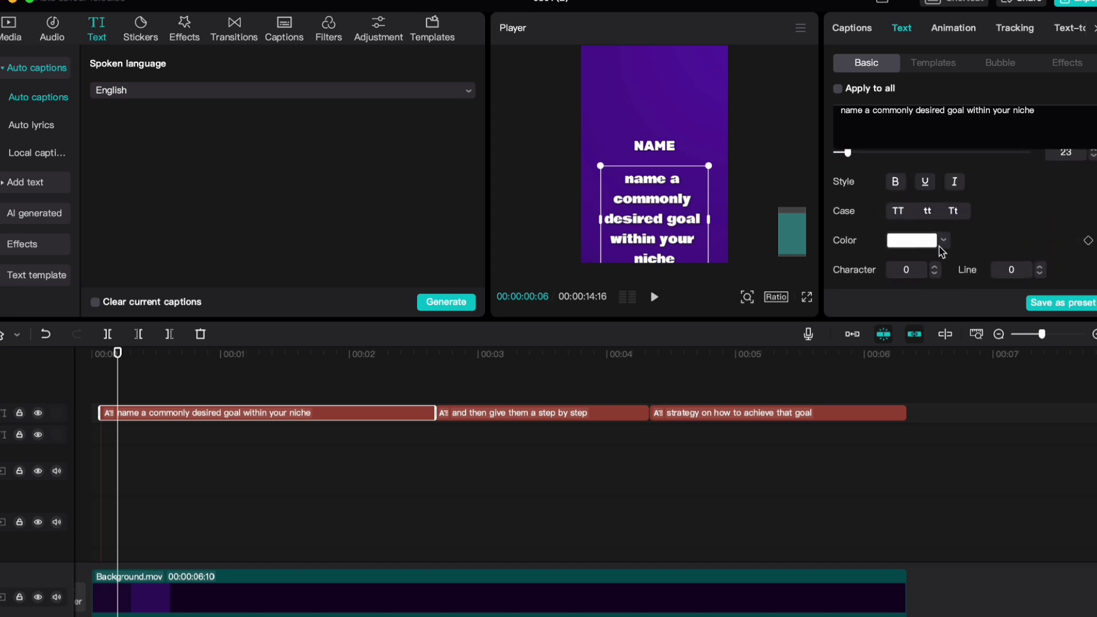
scroll(928, 256, "down", 1)
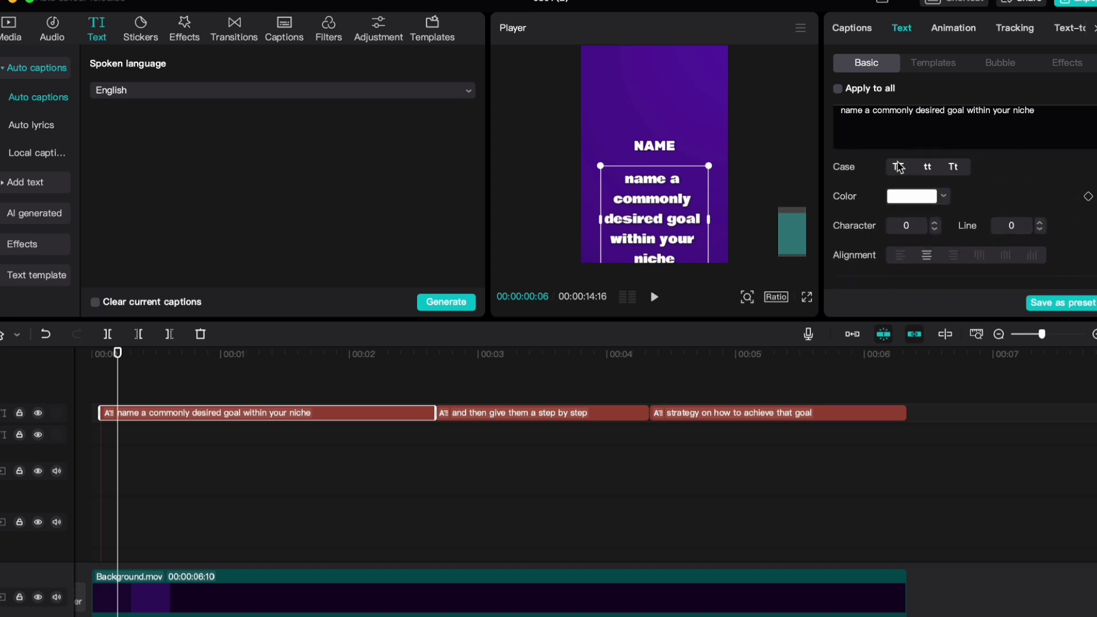
left_click(899, 167)
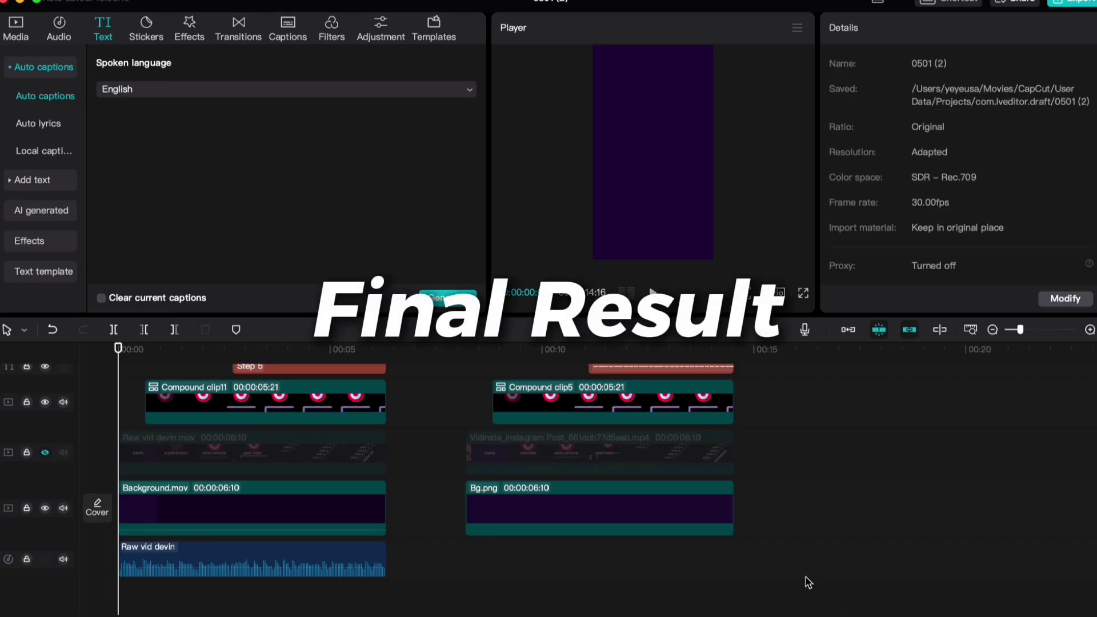
Step: Play the finished recreation from the start of the timeline to review the final result
key("space")
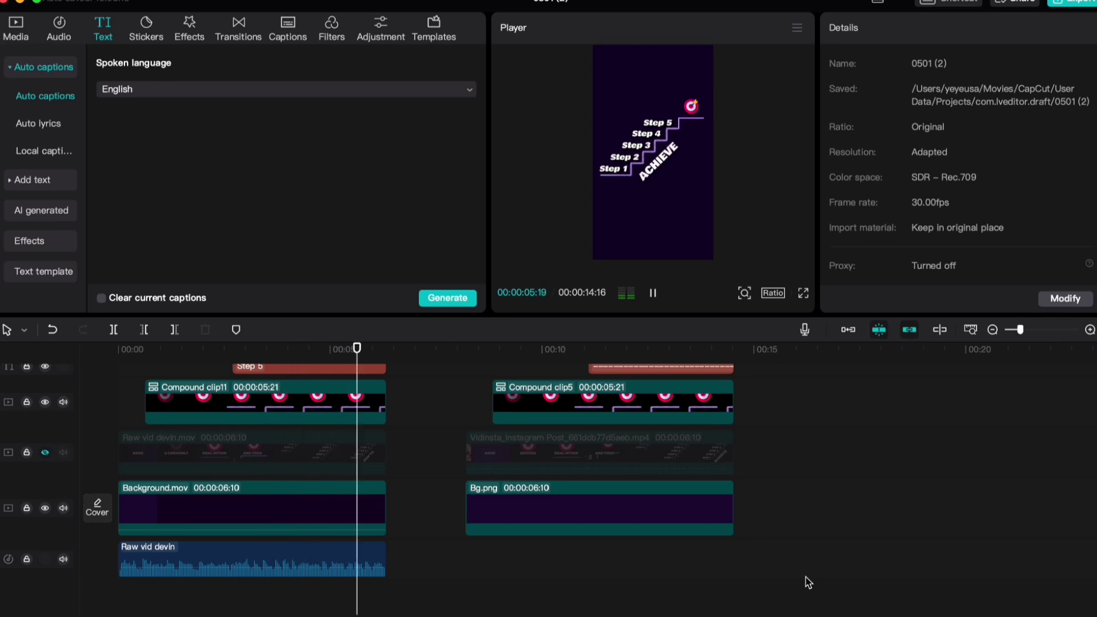
key("space")
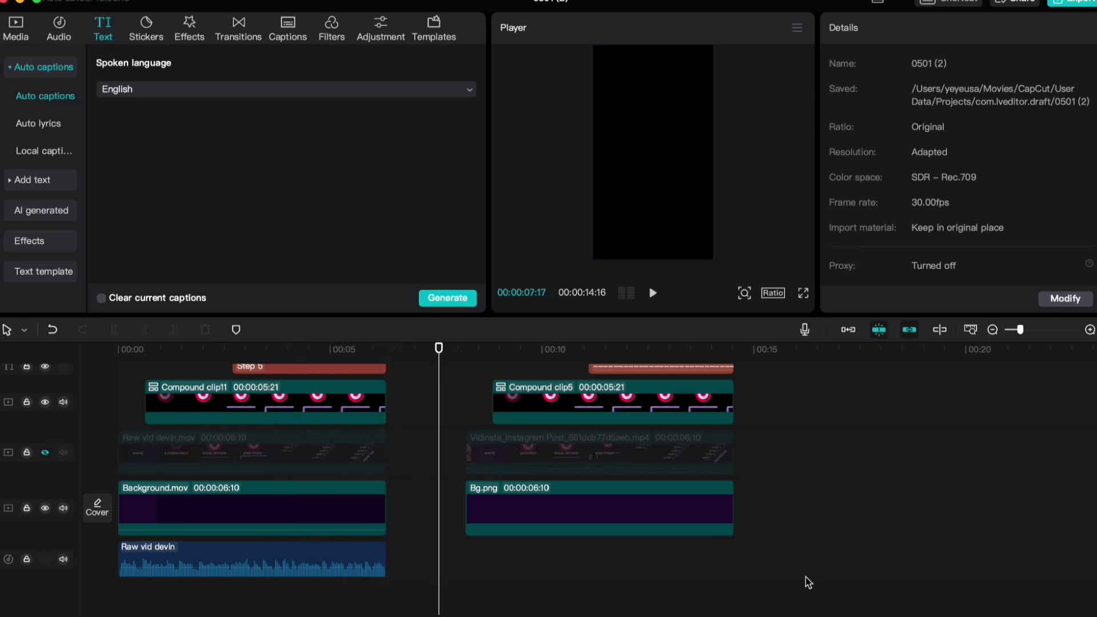